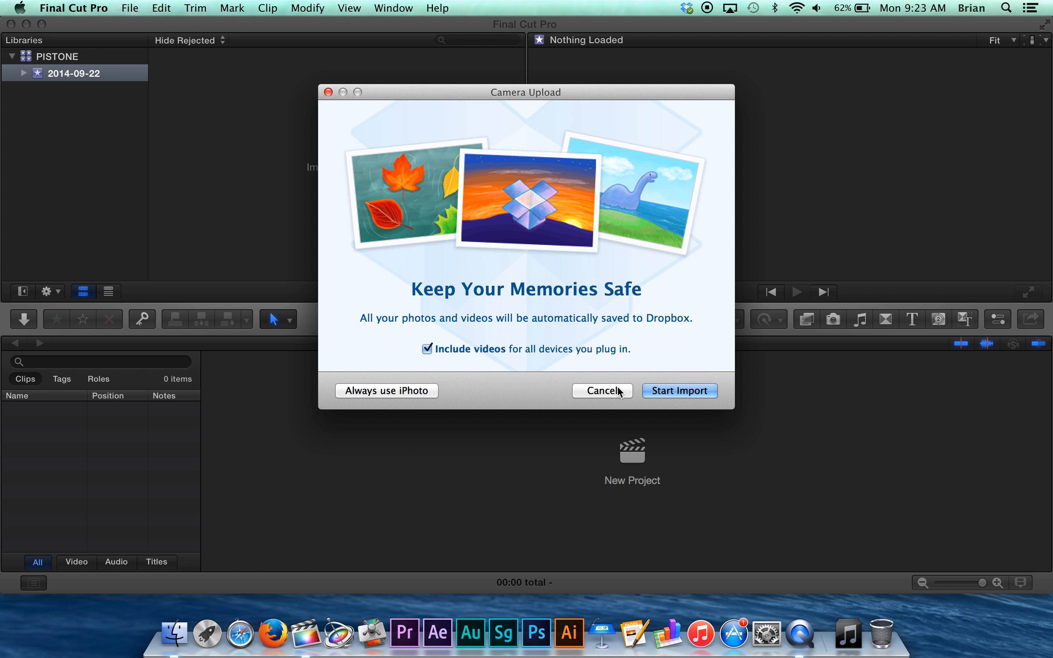
Step: Dismiss the Dropbox camera upload offer without importing anything
click(620, 391)
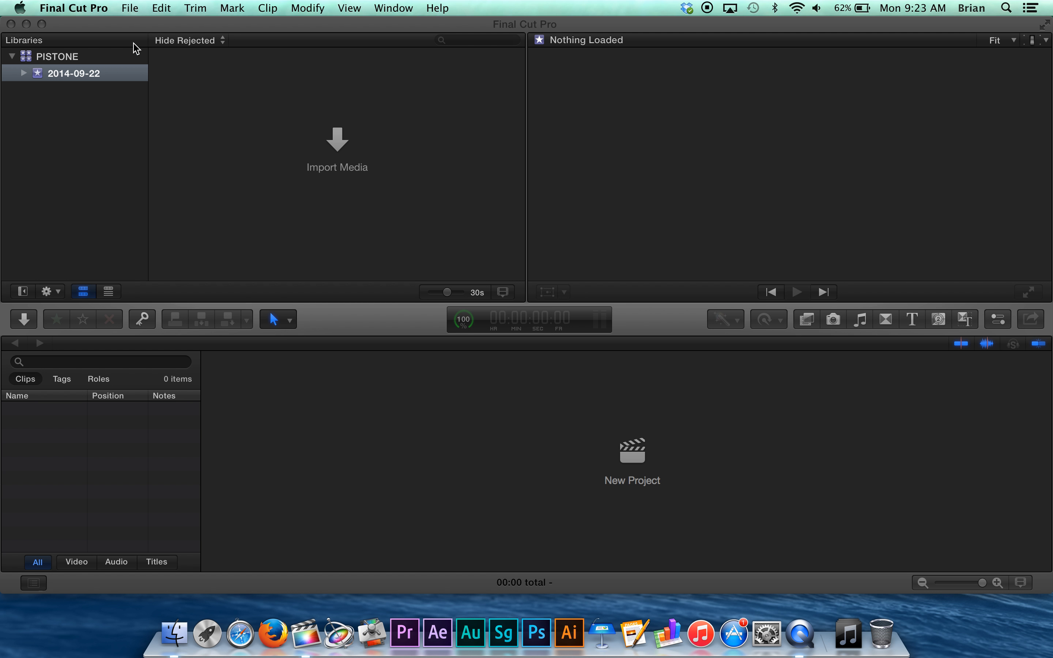
click(64, 6)
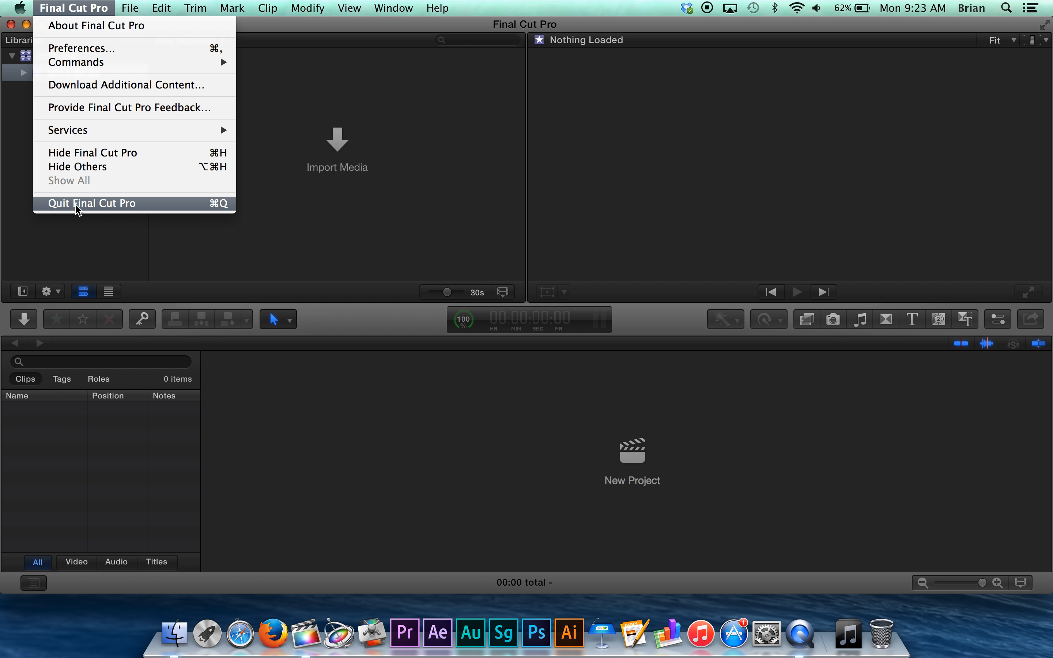
click(335, 213)
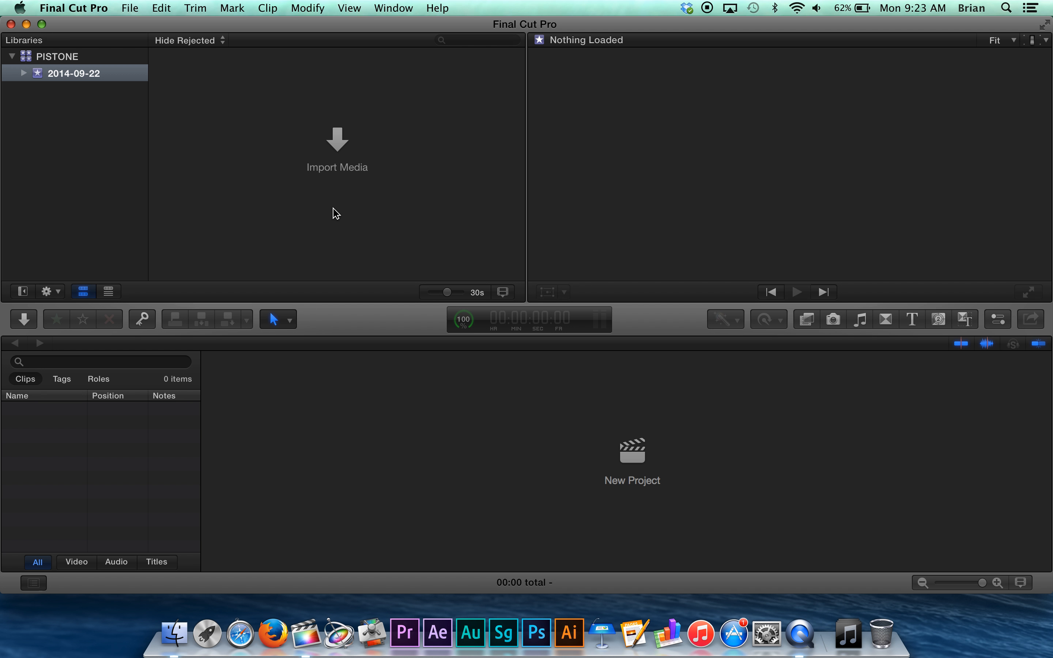
Step: Rename the open library as "untitled 1"
click(63, 58)
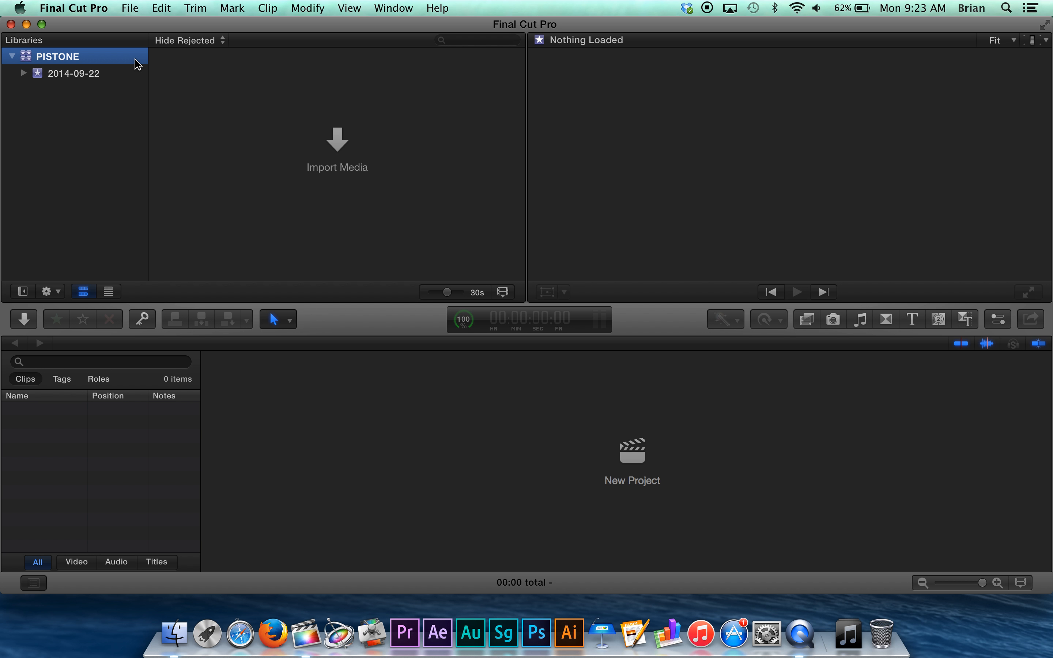
click(81, 58)
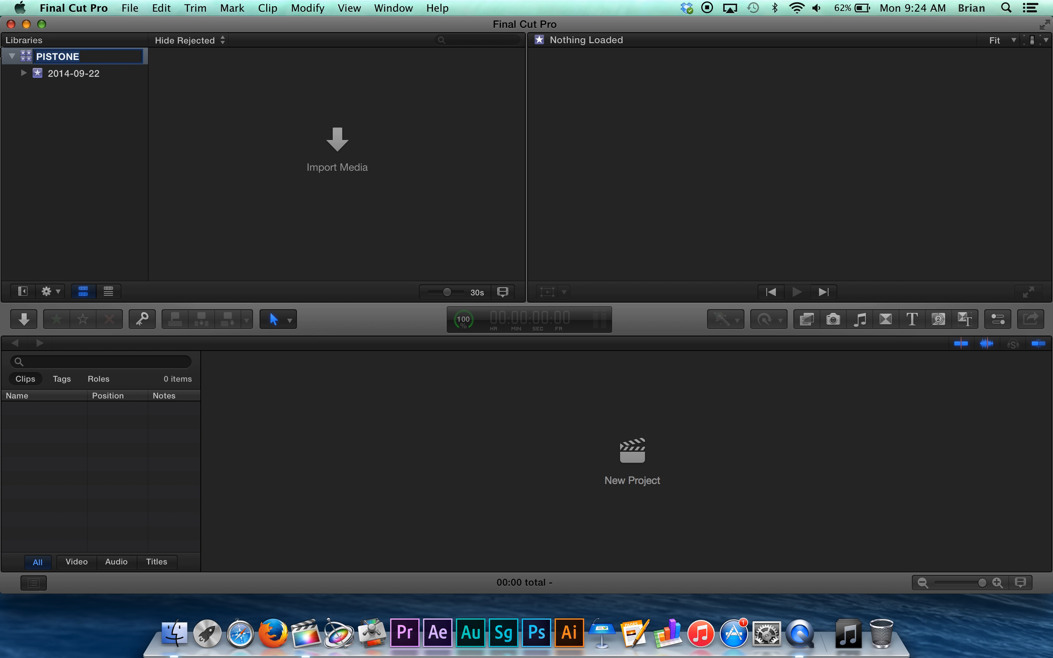
text(untitled)
key(Return)
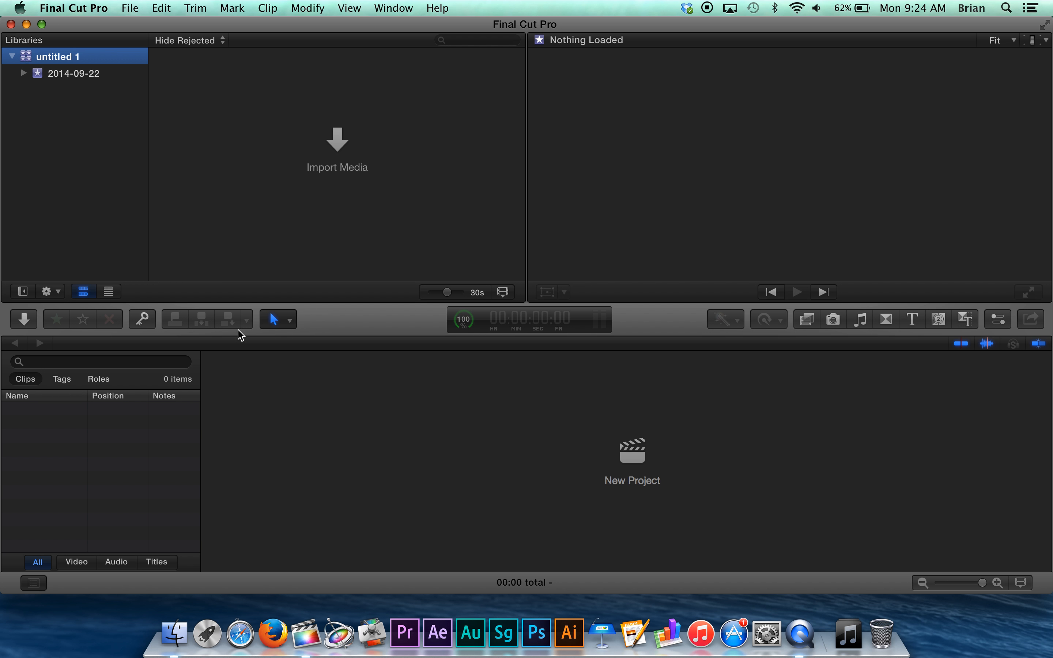
Step: Check the library files in Finder's Movies folder, then return to Final Cut Pro
click(182, 635)
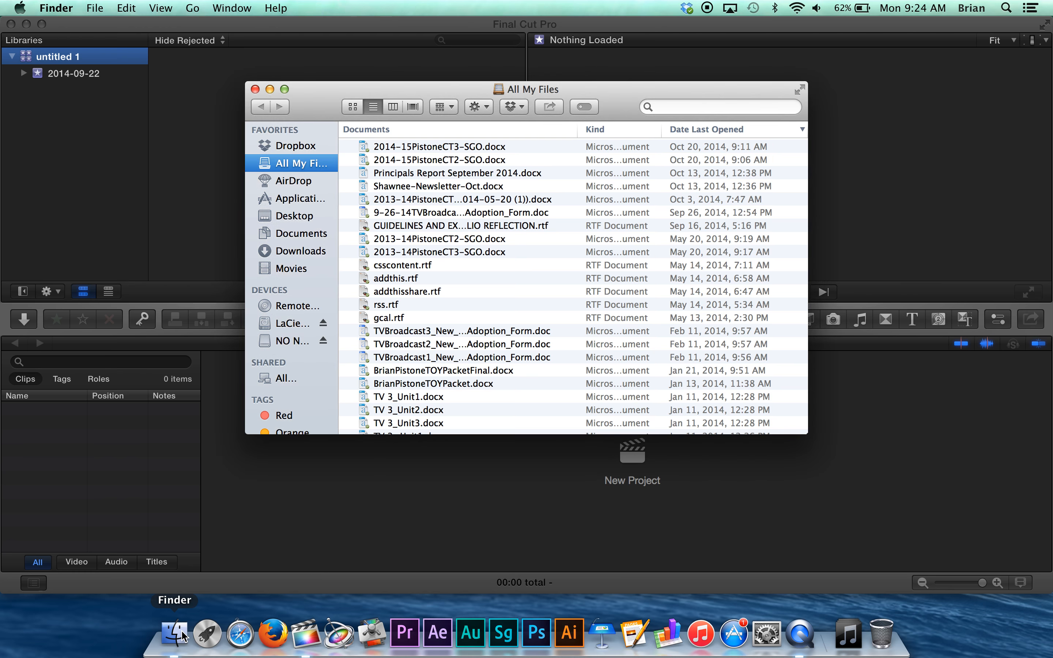
click(292, 270)
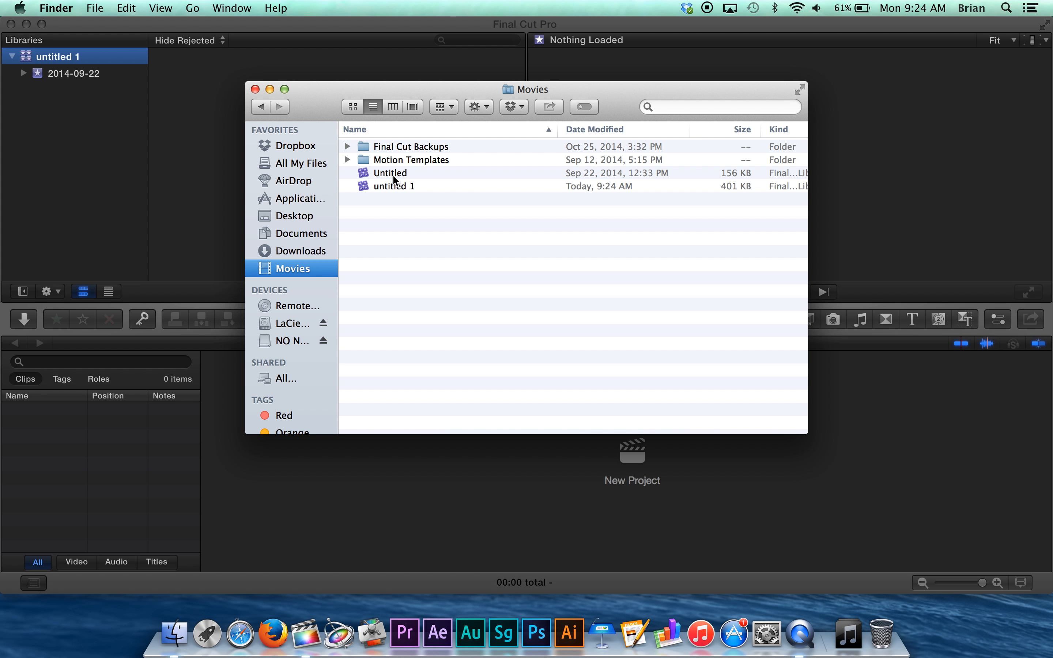
click(92, 157)
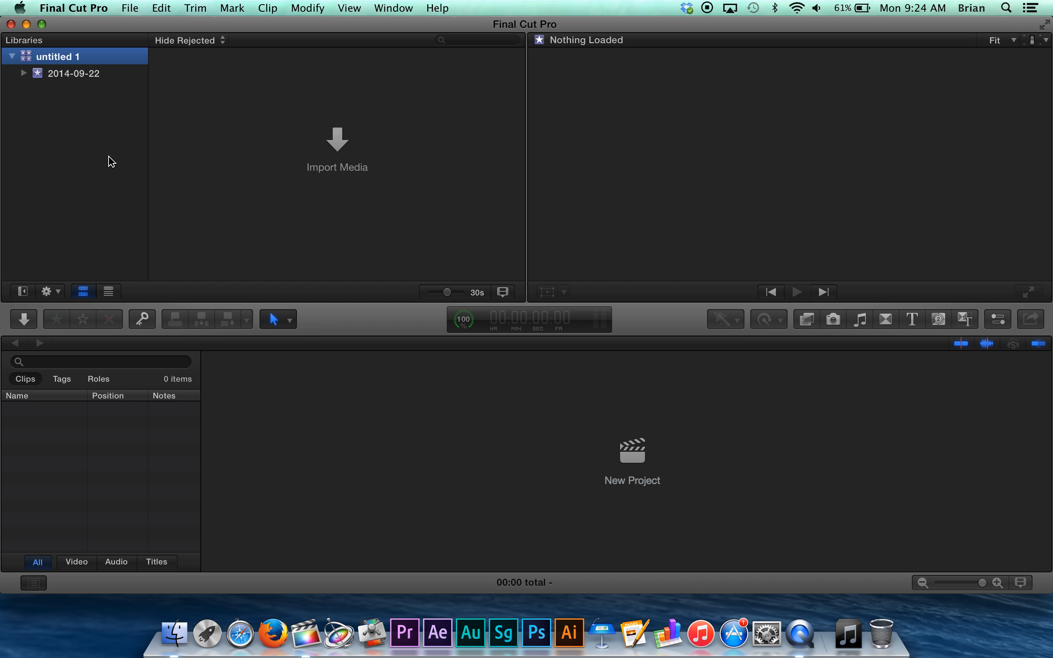
Step: Open the existing library named after its owner from the LaCieServerBackup2 drive
click(132, 5)
mouse_move(149, 49)
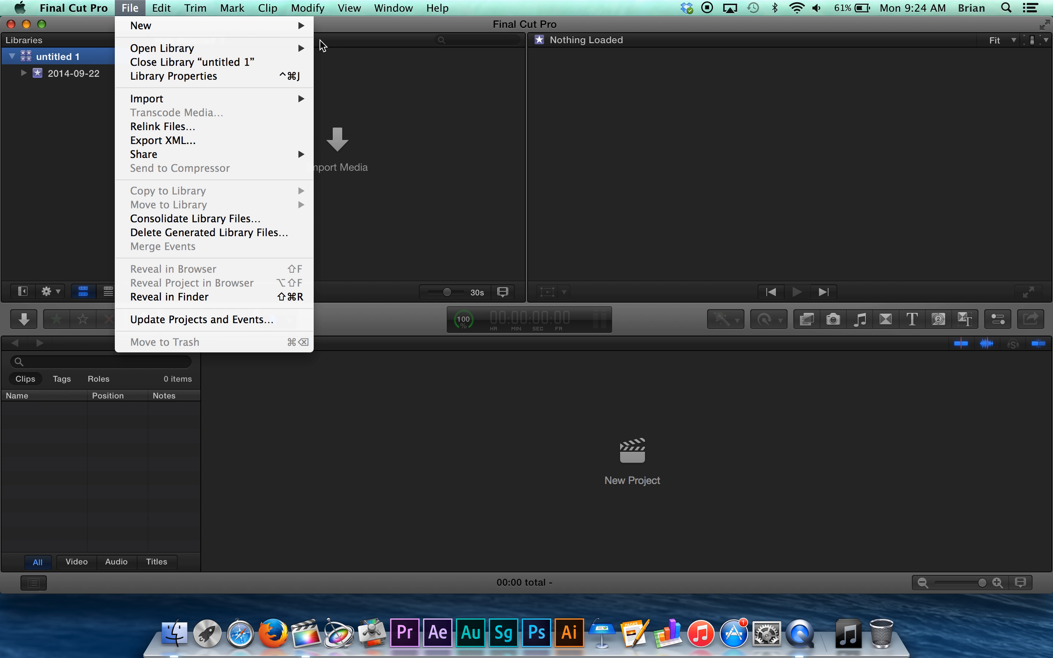
click(353, 86)
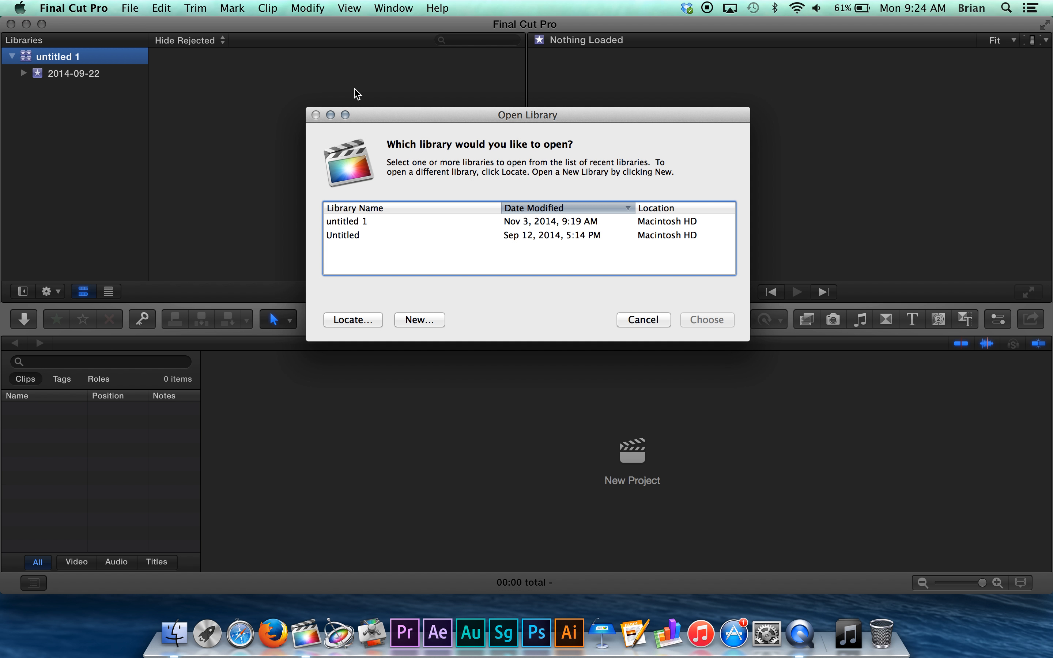
click(368, 319)
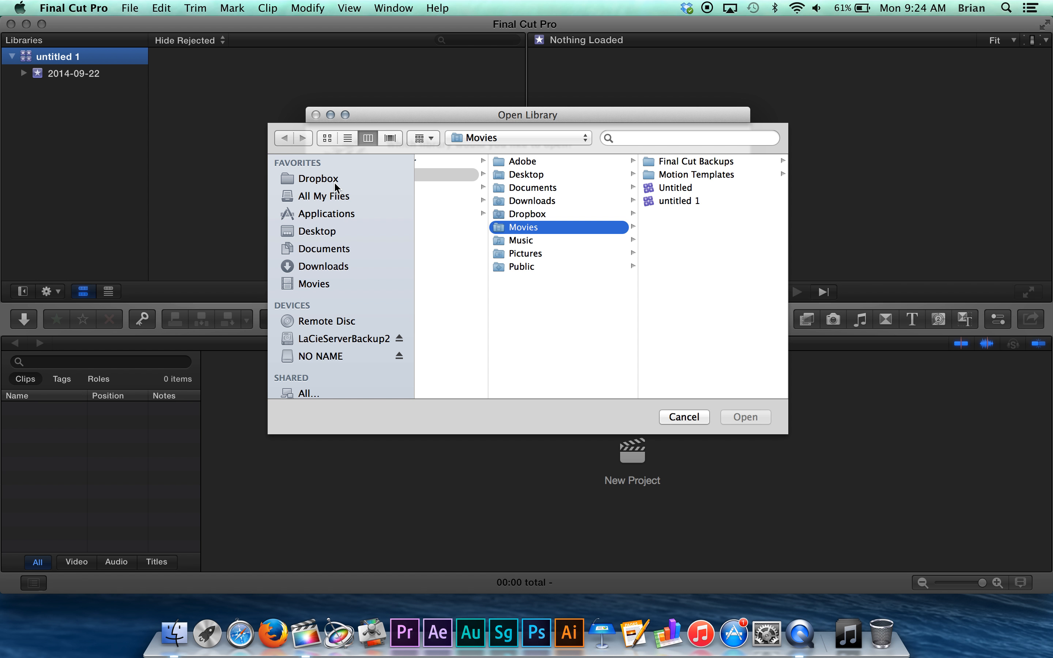
click(332, 338)
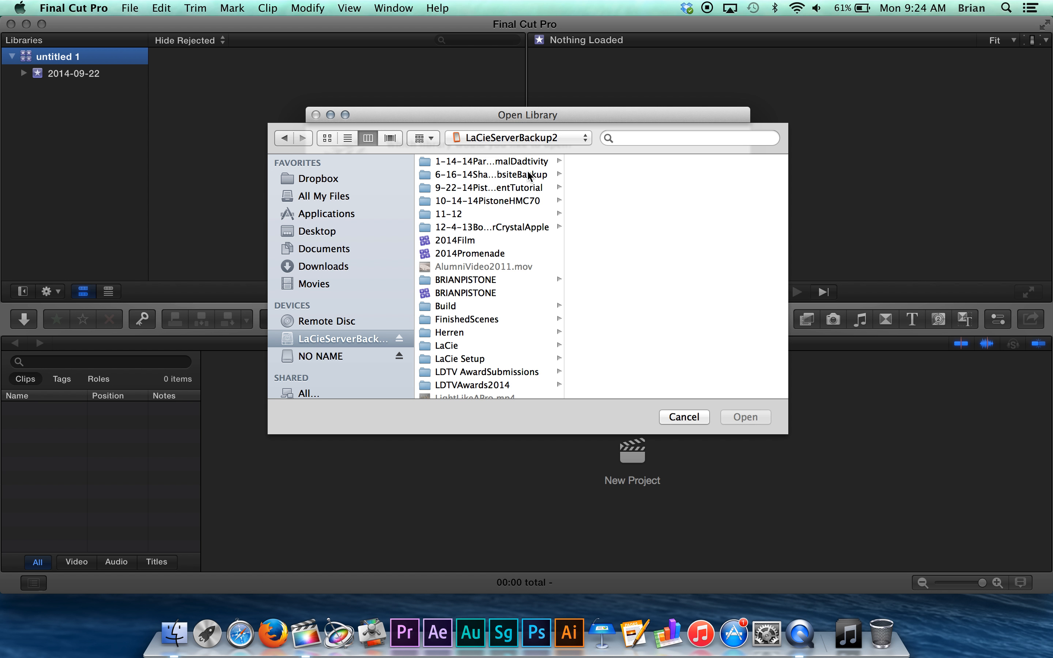
scroll(437, 246, down, 1)
click(461, 286)
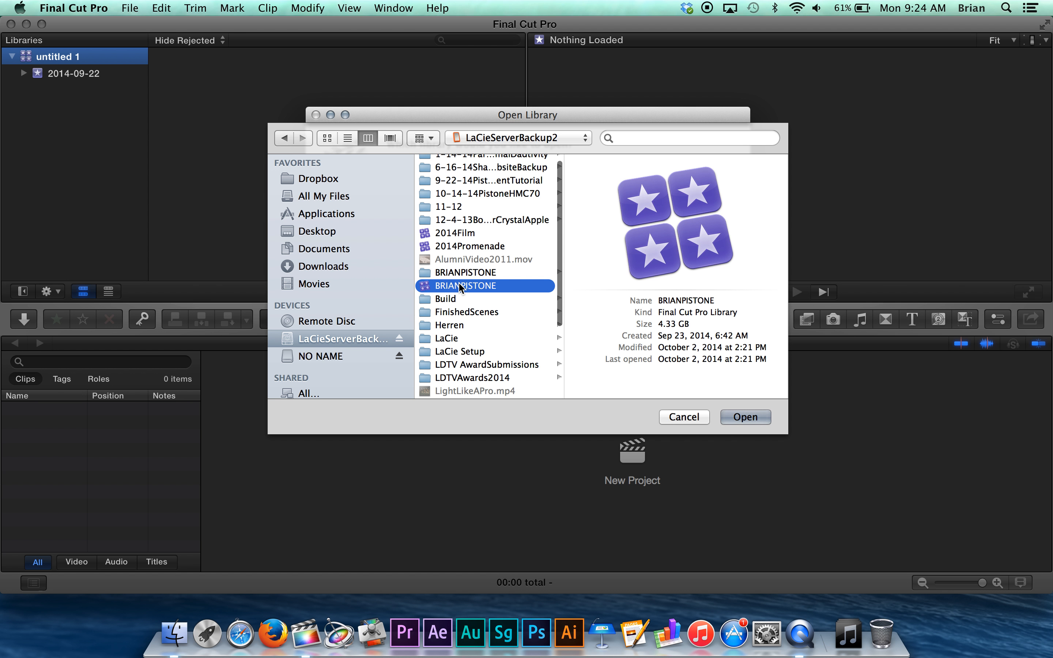
click(748, 417)
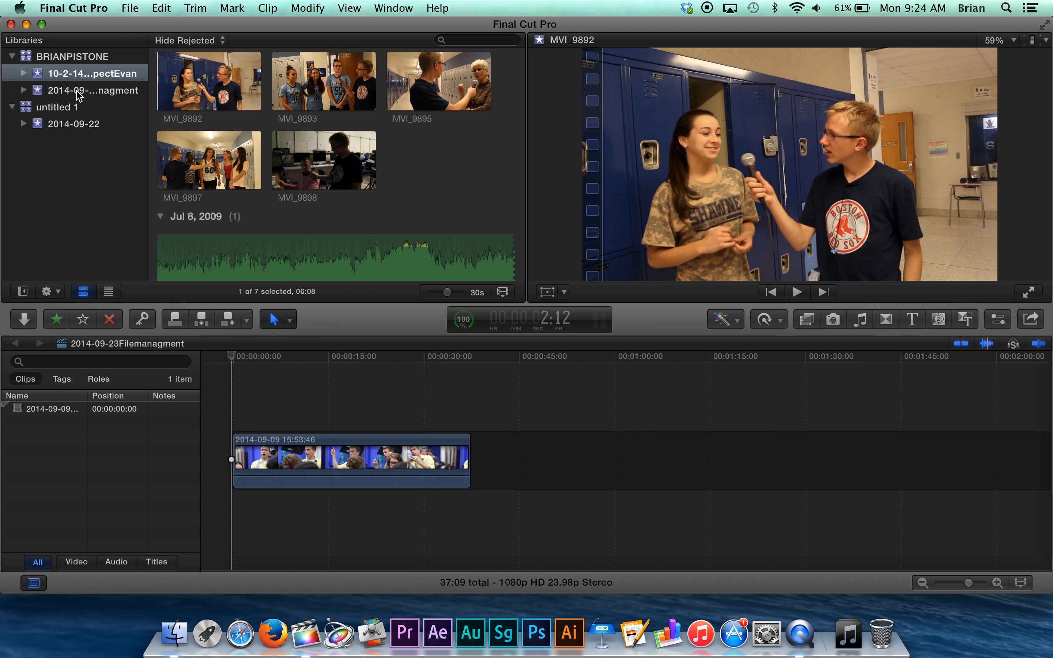
Step: Close the "untitled 1" library
click(52, 109)
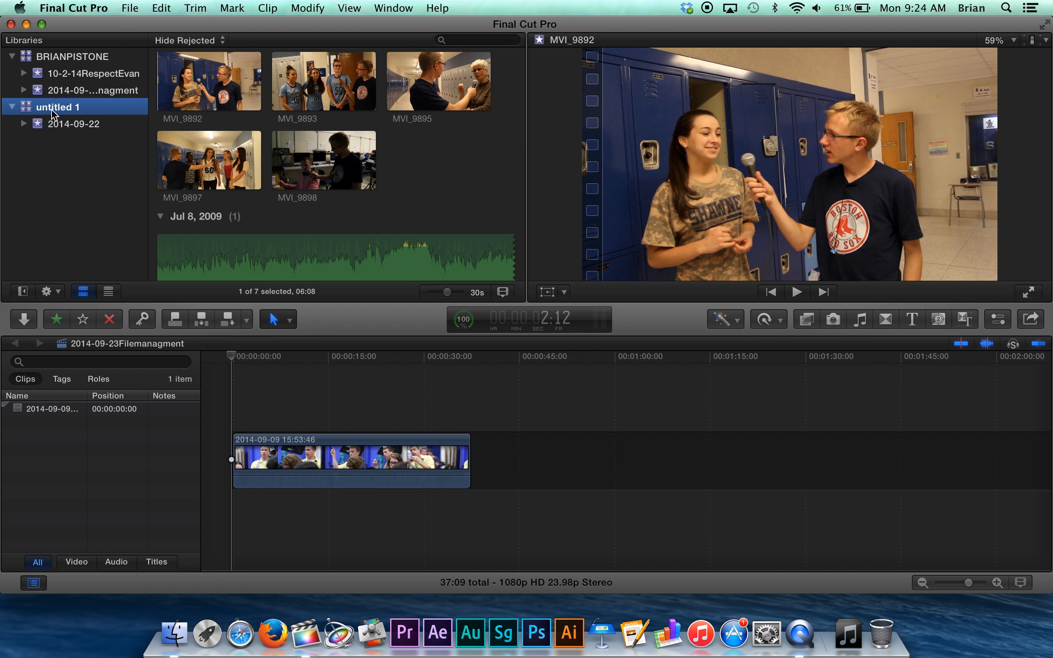
click(130, 7)
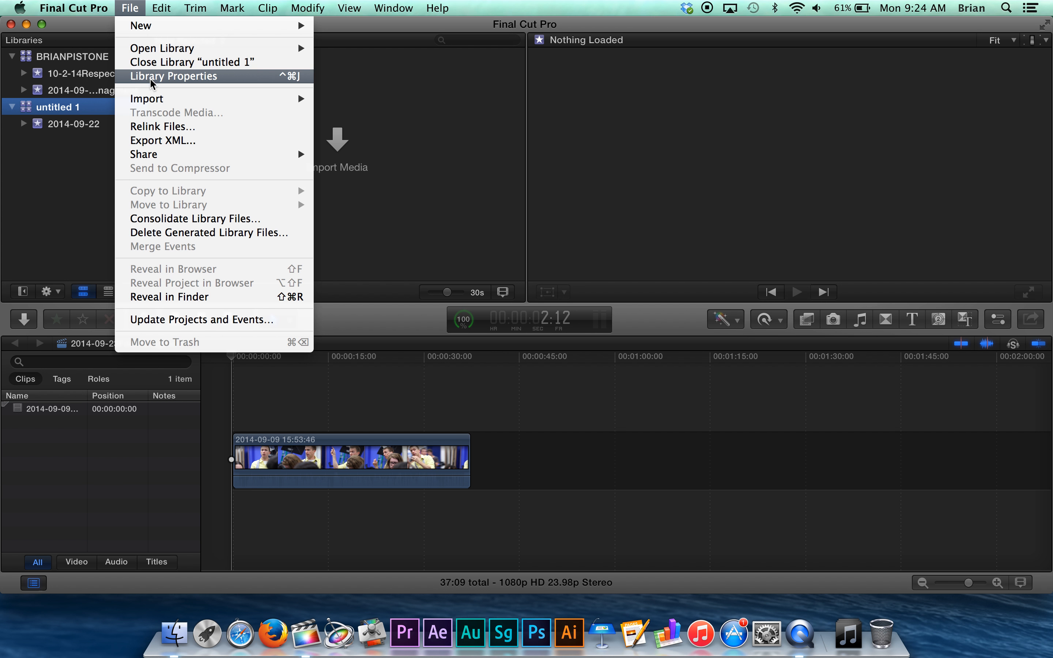
click(155, 64)
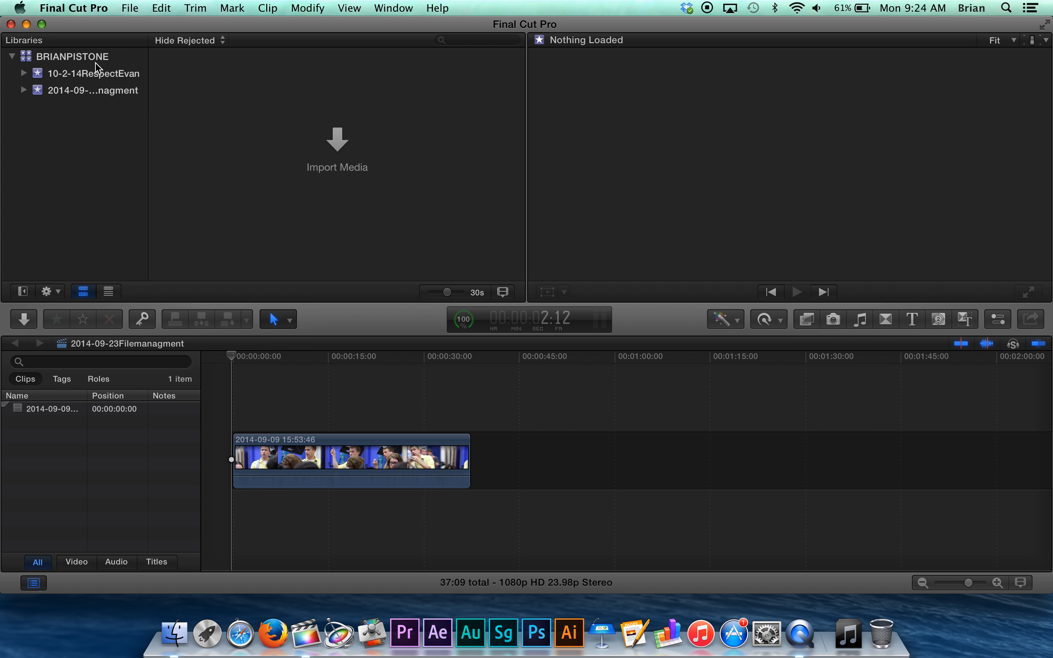
Step: Create an event named "11-3-14FixedShots" in the remaining library without a new project
click(85, 56)
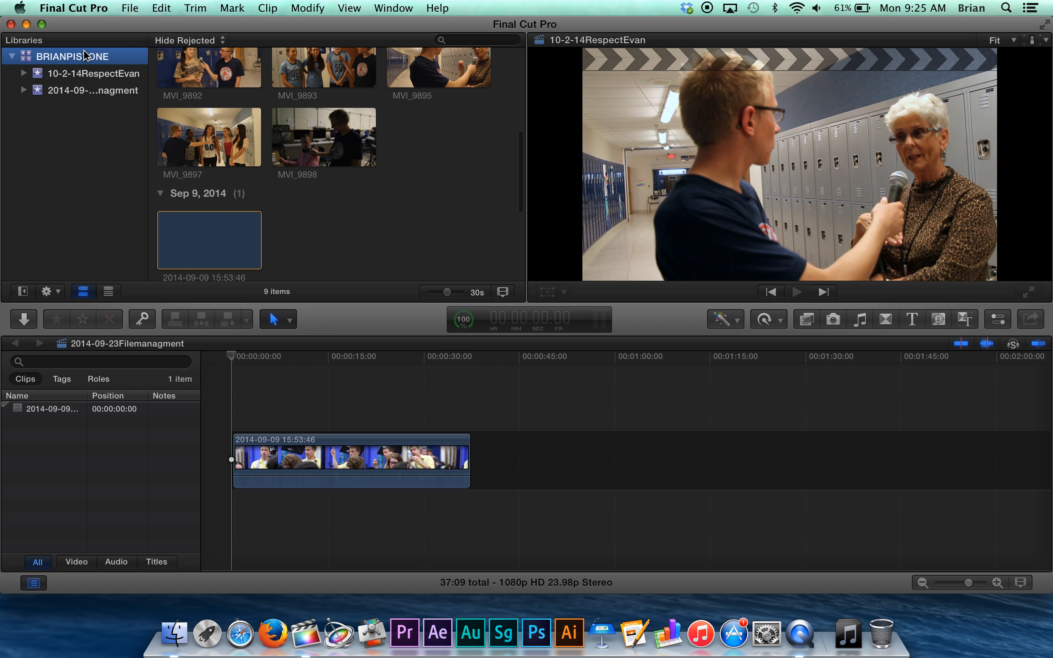
click(130, 7)
mouse_move(144, 25)
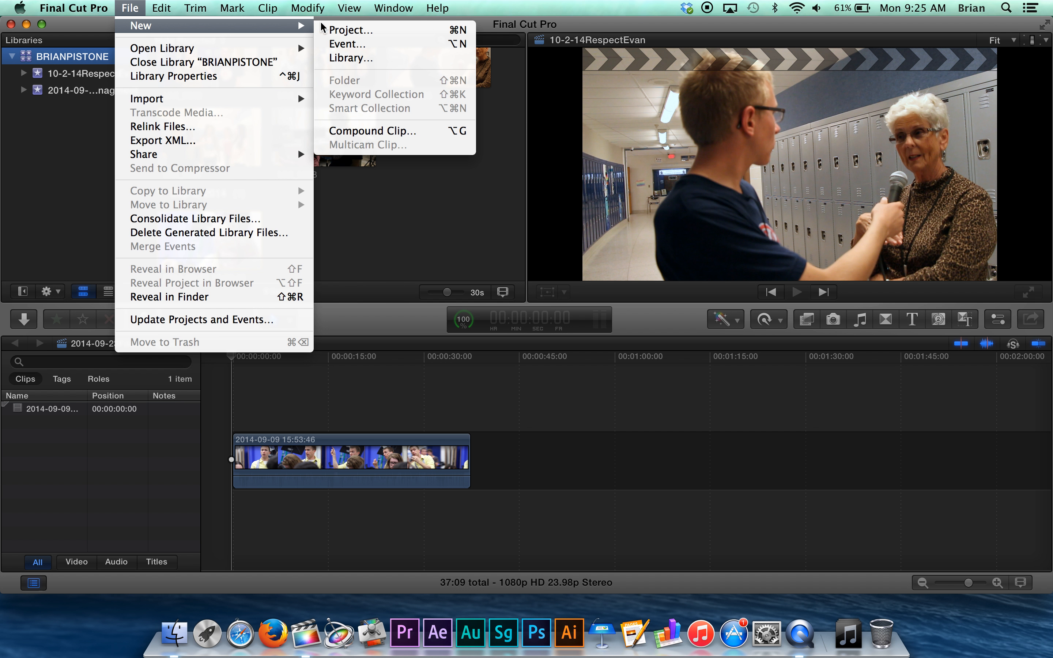
click(346, 44)
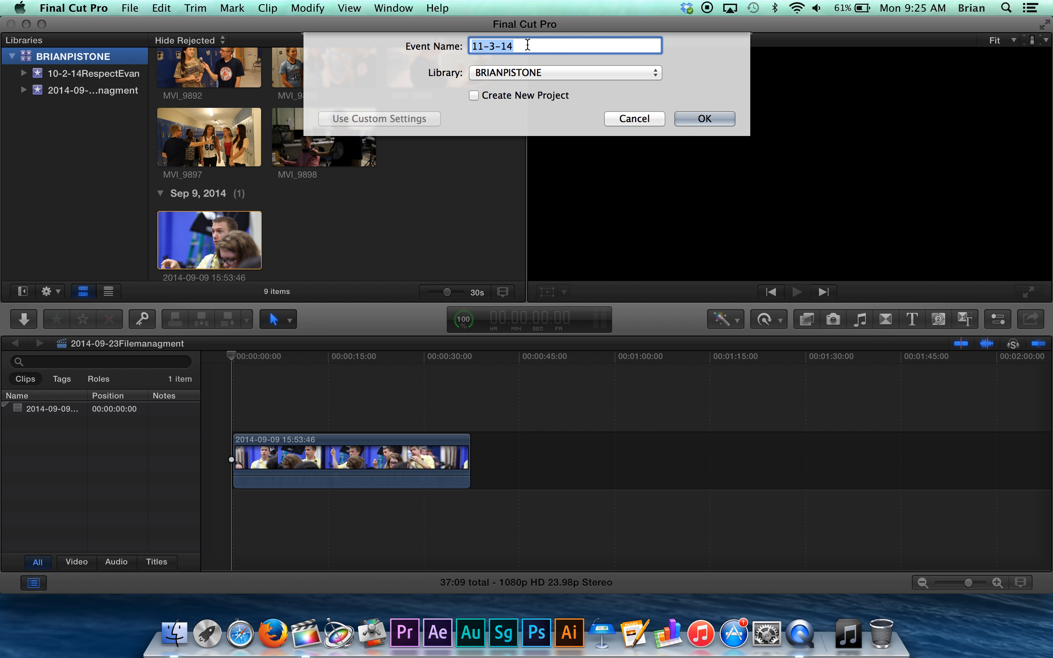
click(526, 46)
text(FixedShots)
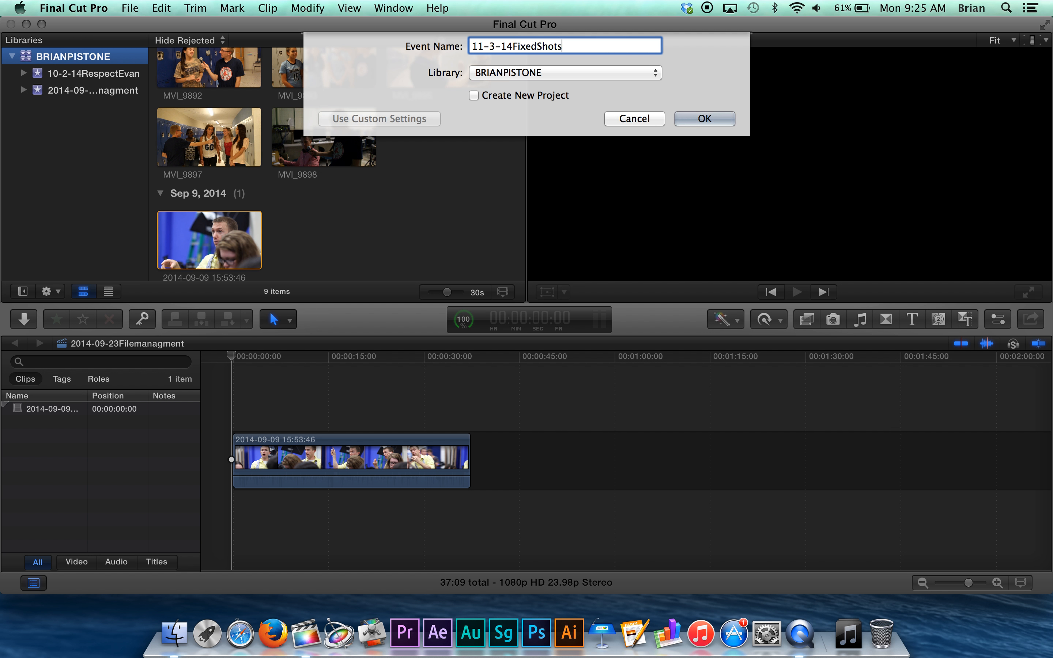
key(Return)
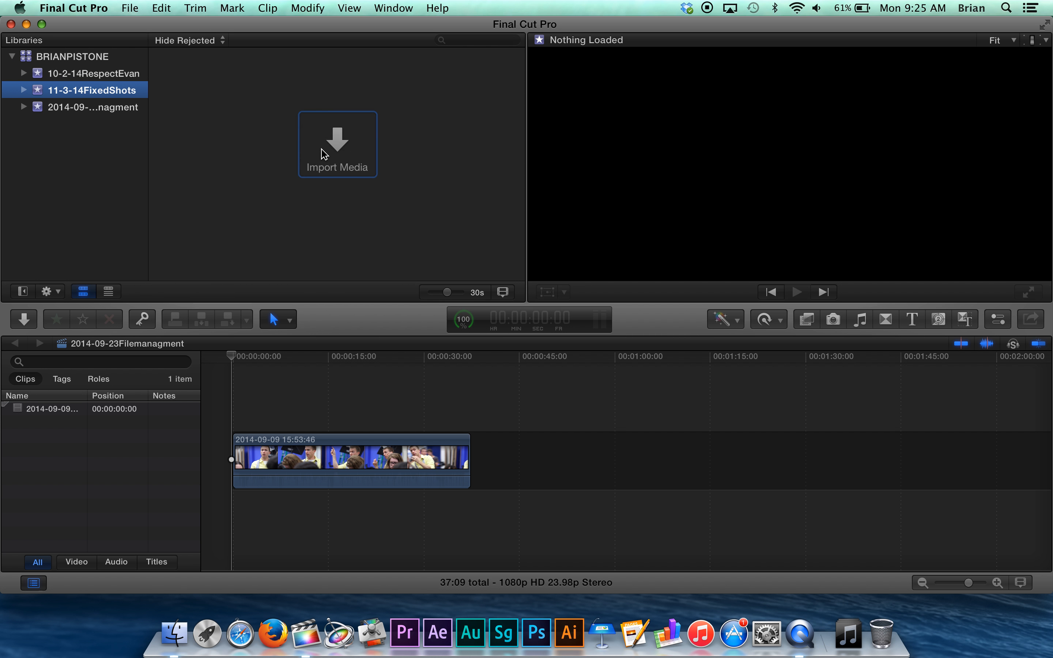
Step: Import all clips from the NO NAME camera card into the existing 11-3-14FixedShots event, copying the files to the library
click(463, 406)
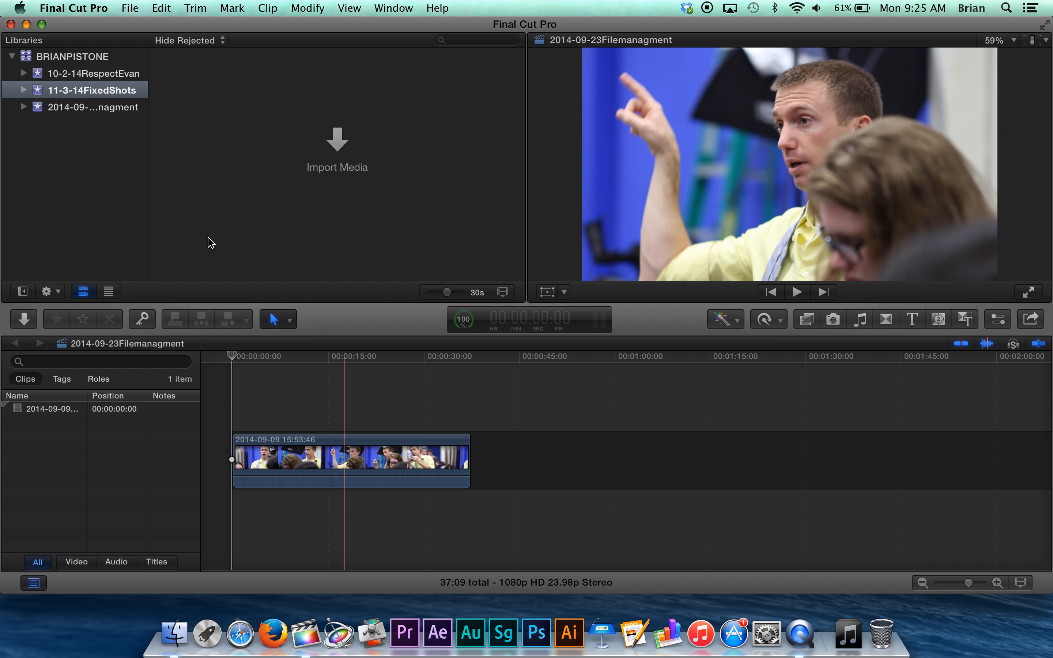
click(334, 148)
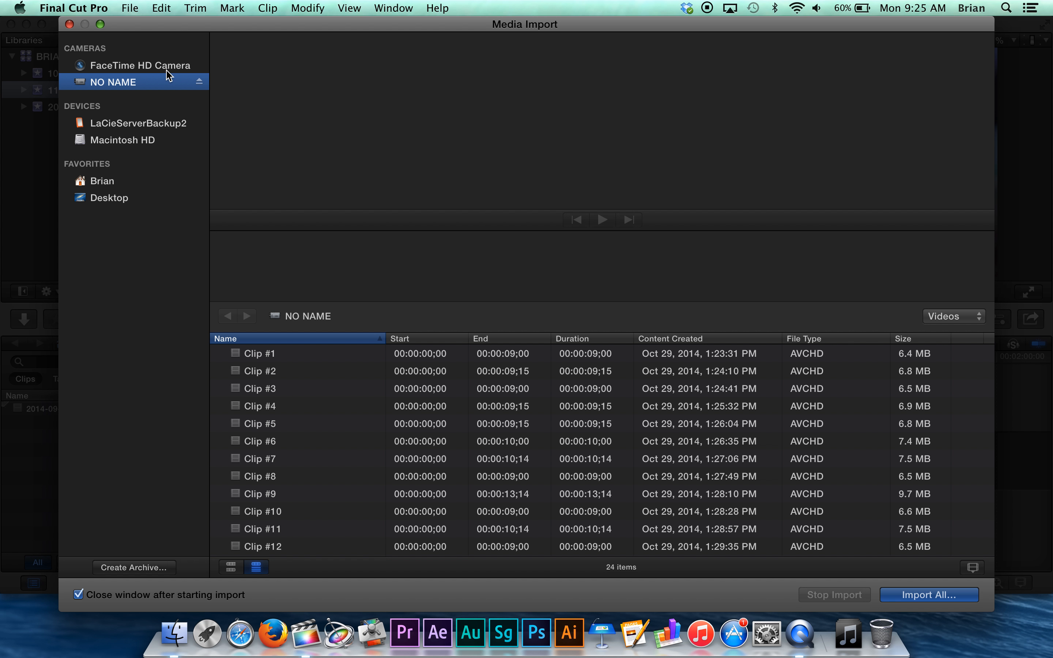
click(293, 354)
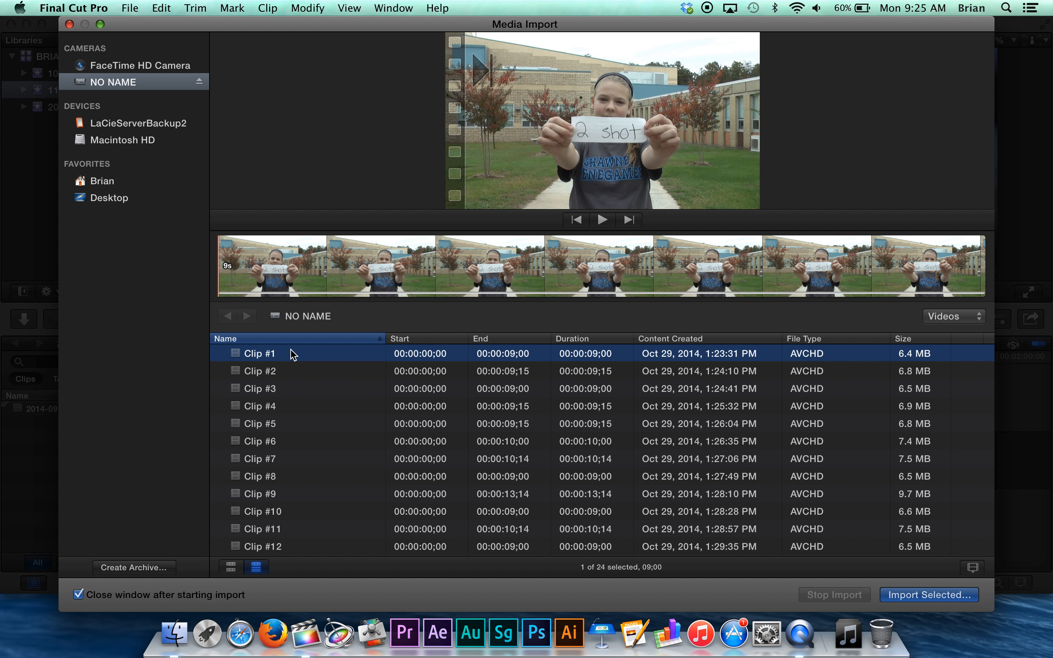
scroll(313, 395, down, 10)
click(284, 547)
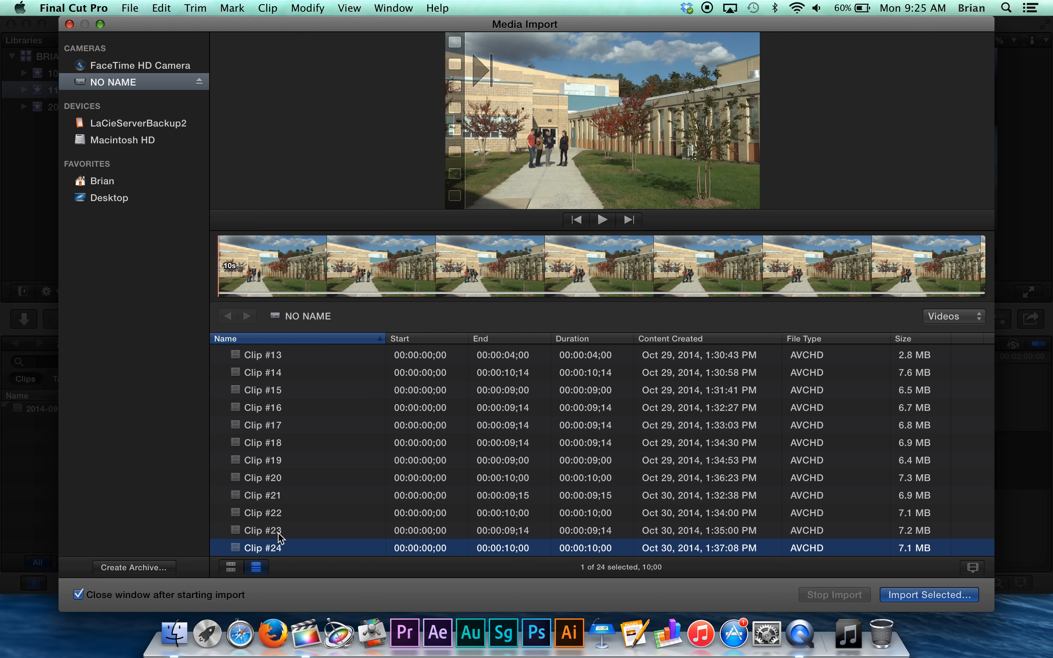
click(278, 531)
scroll(278, 536, up, 10)
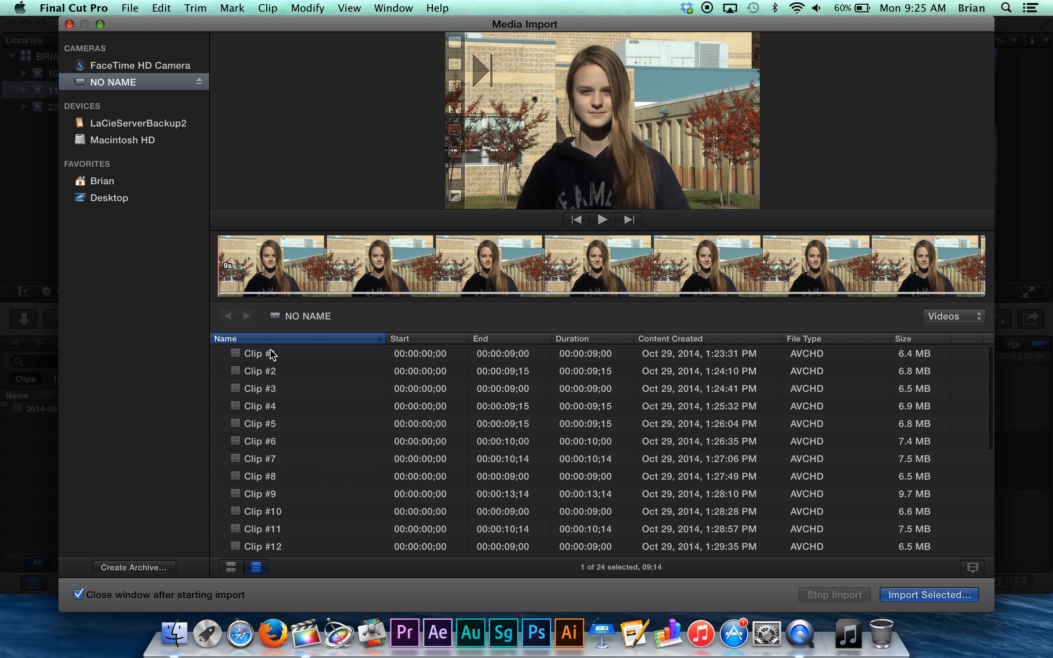
click(270, 354)
scroll(272, 355, down, 10)
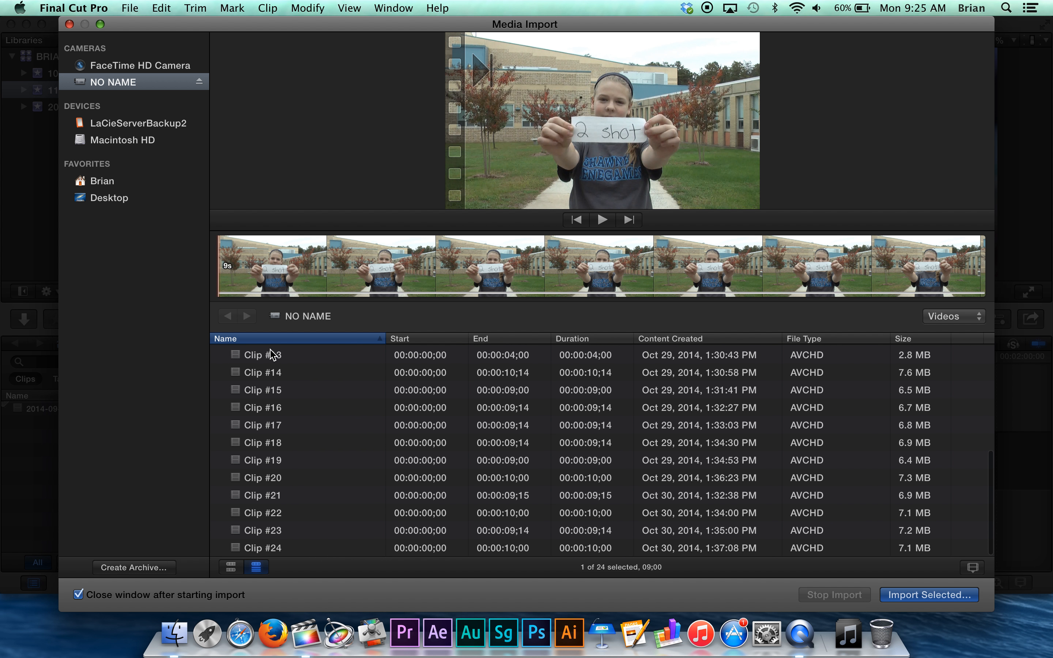
key(super+a)
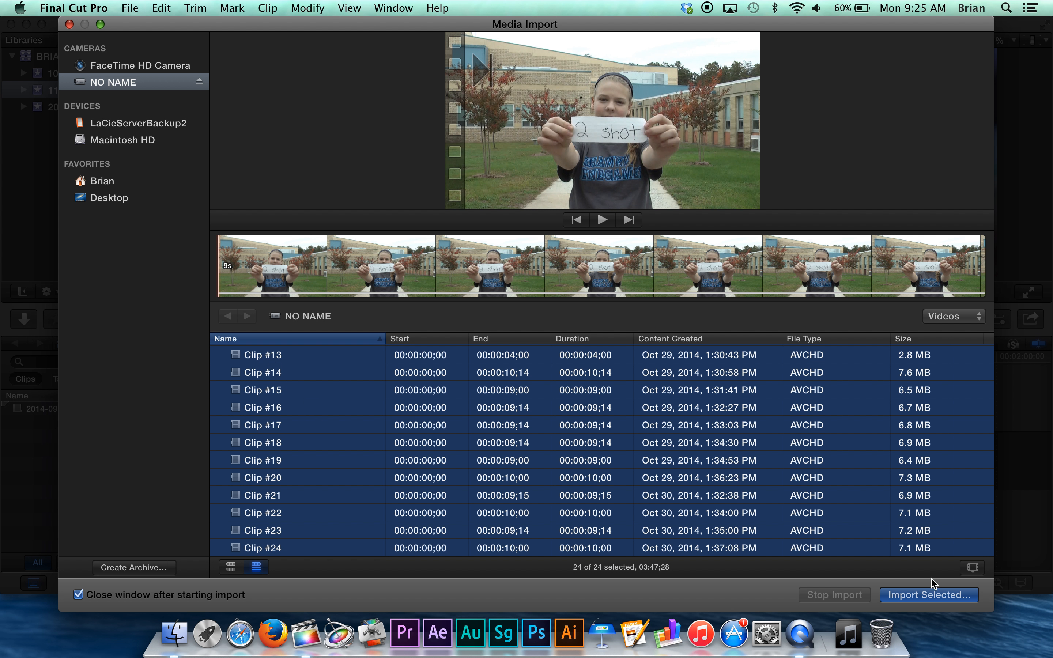
click(930, 594)
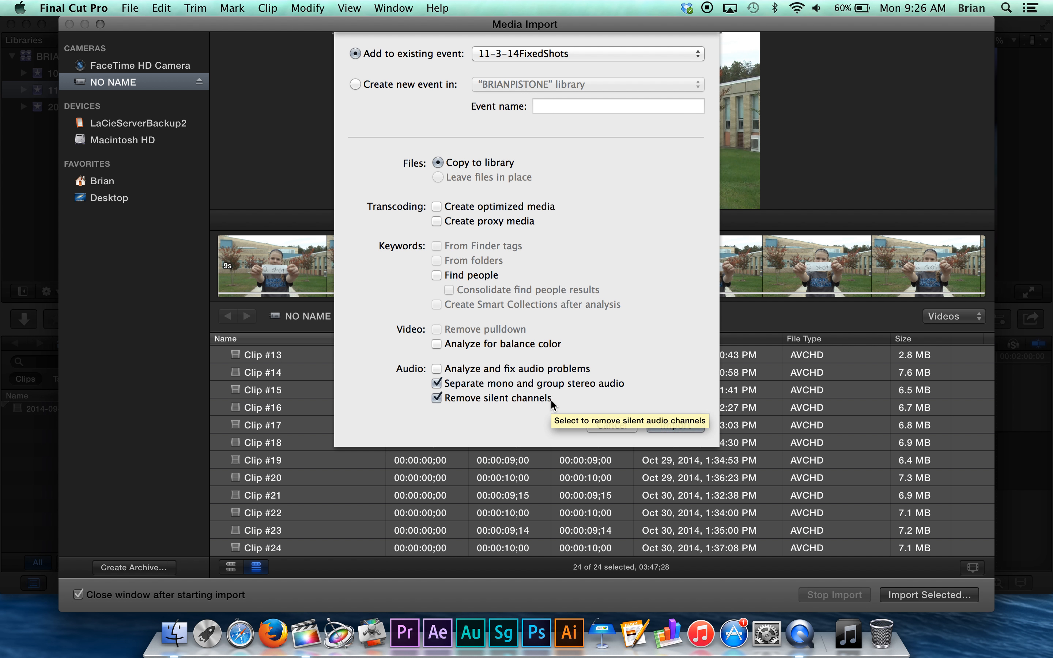
click(675, 428)
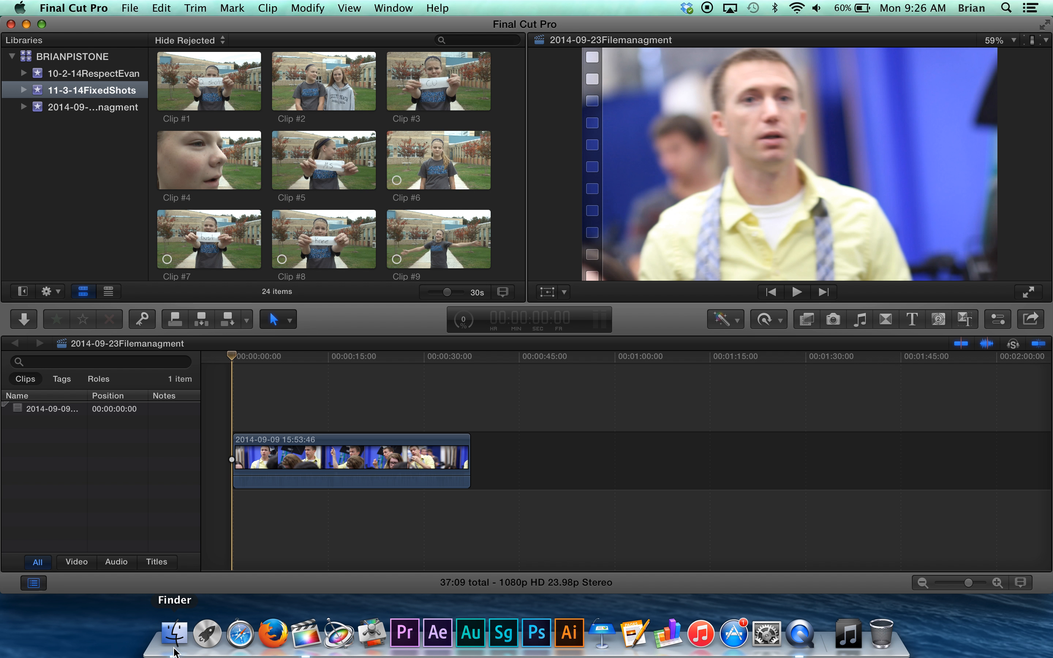
Step: In Finder, show the package contents of the library named after its owner on the LaCieServerBackup2 drive
click(174, 633)
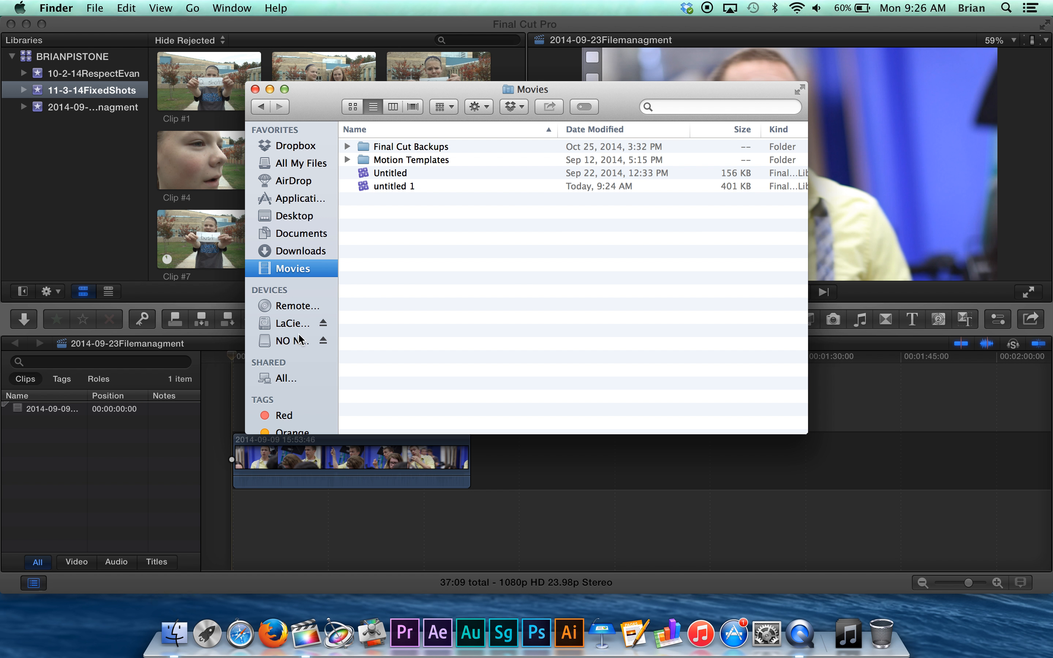
click(285, 323)
click(401, 146)
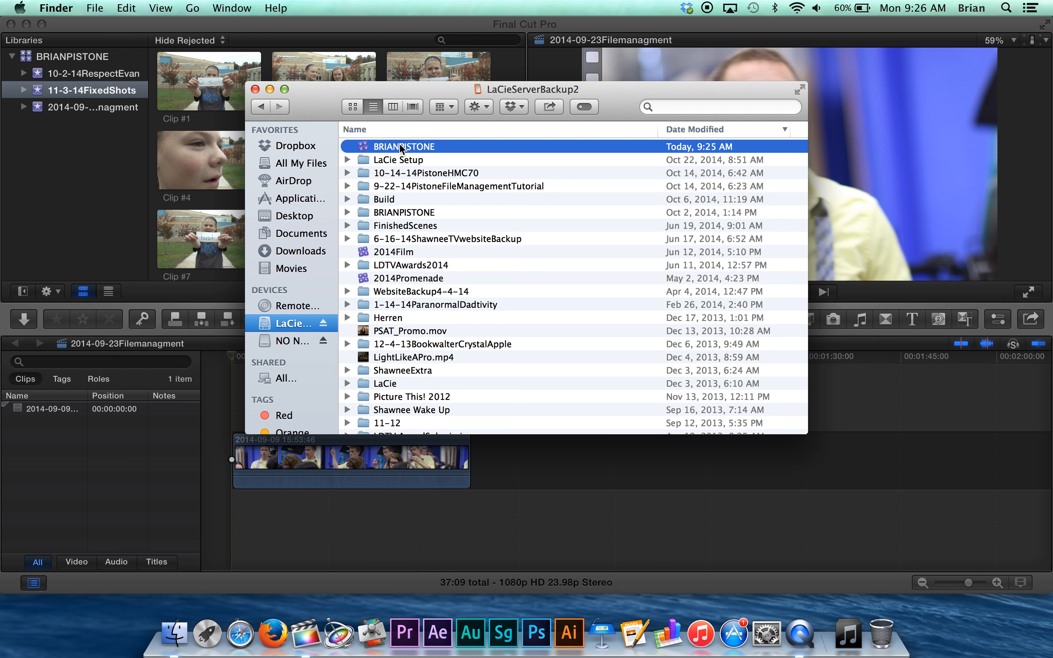
right_click(401, 148)
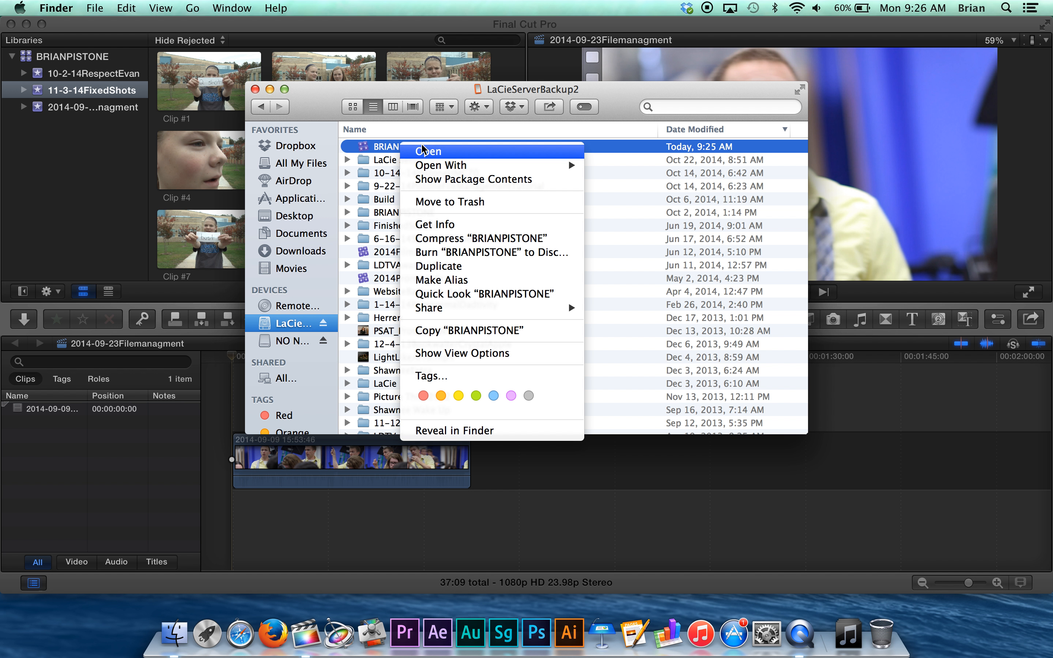
click(455, 183)
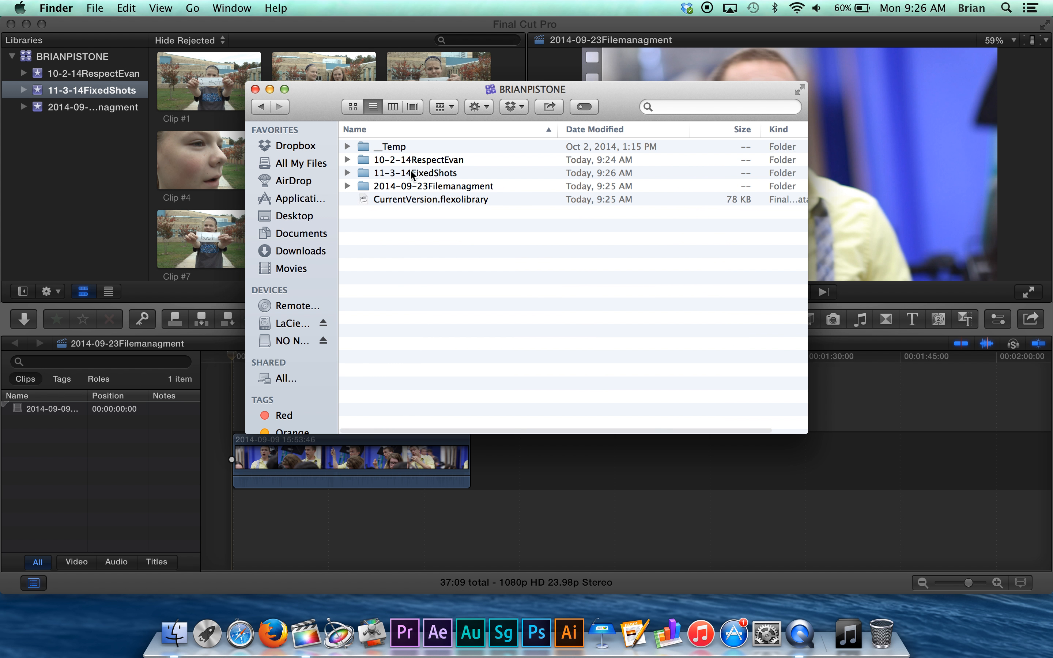
Step: Inspect the Original Media folder inside the library's 11-3-14FixedShots folder, close the Finder window and return to Final Cut Pro
click(418, 174)
click(347, 173)
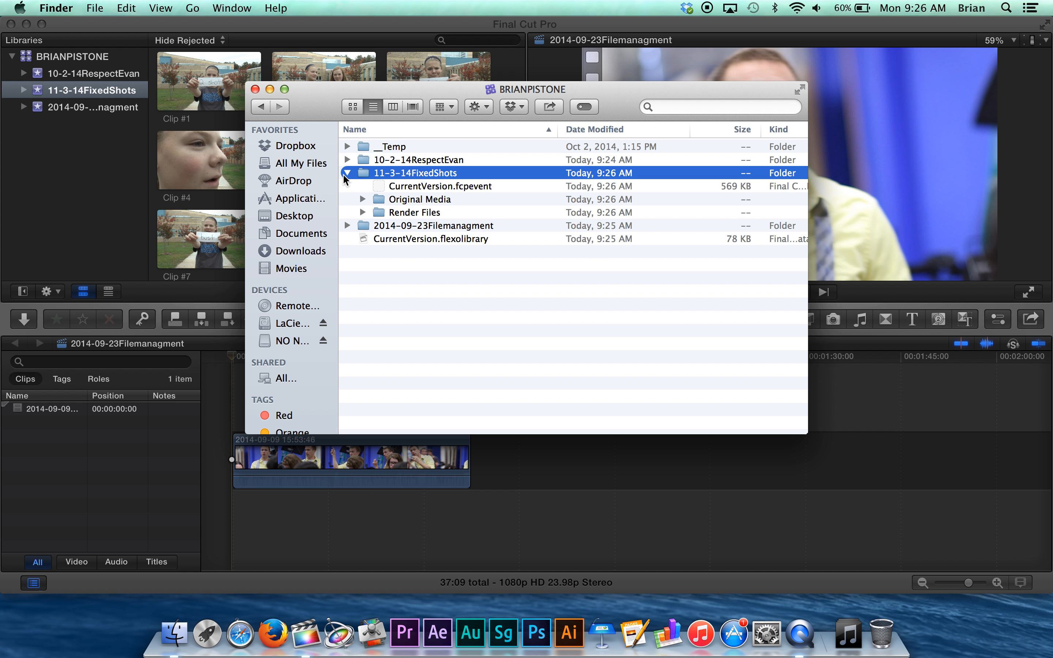
click(389, 201)
click(362, 199)
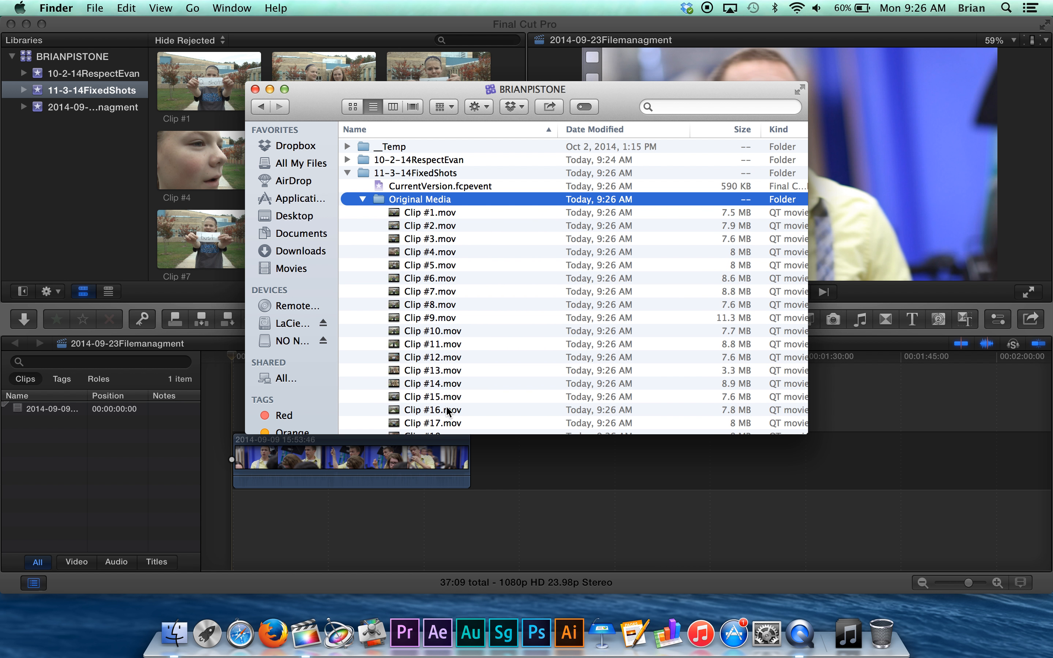
click(365, 199)
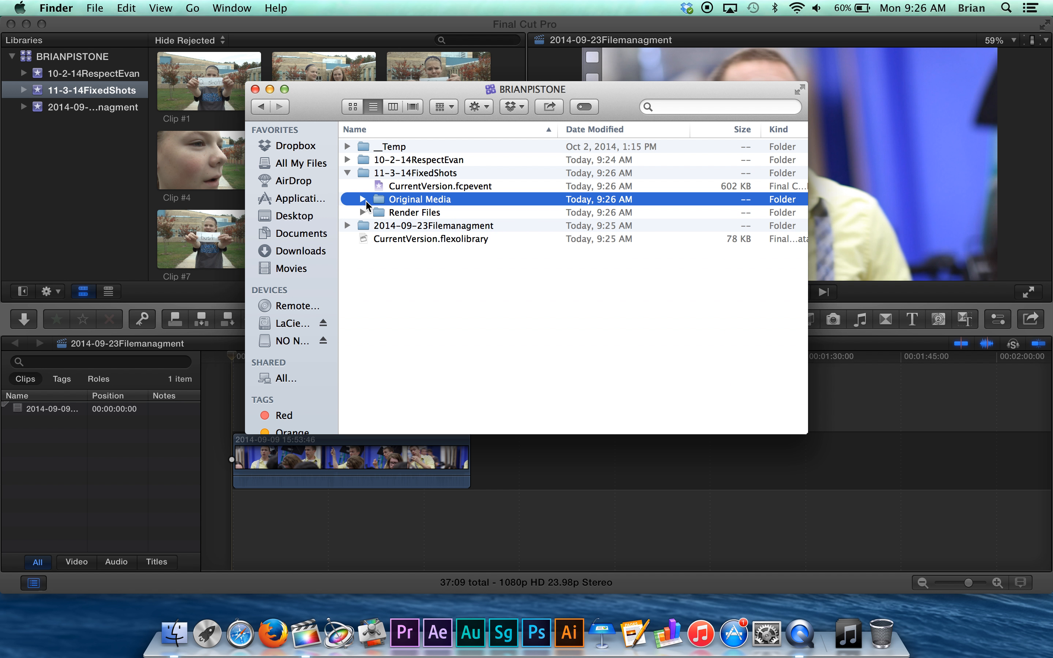
click(256, 90)
click(255, 519)
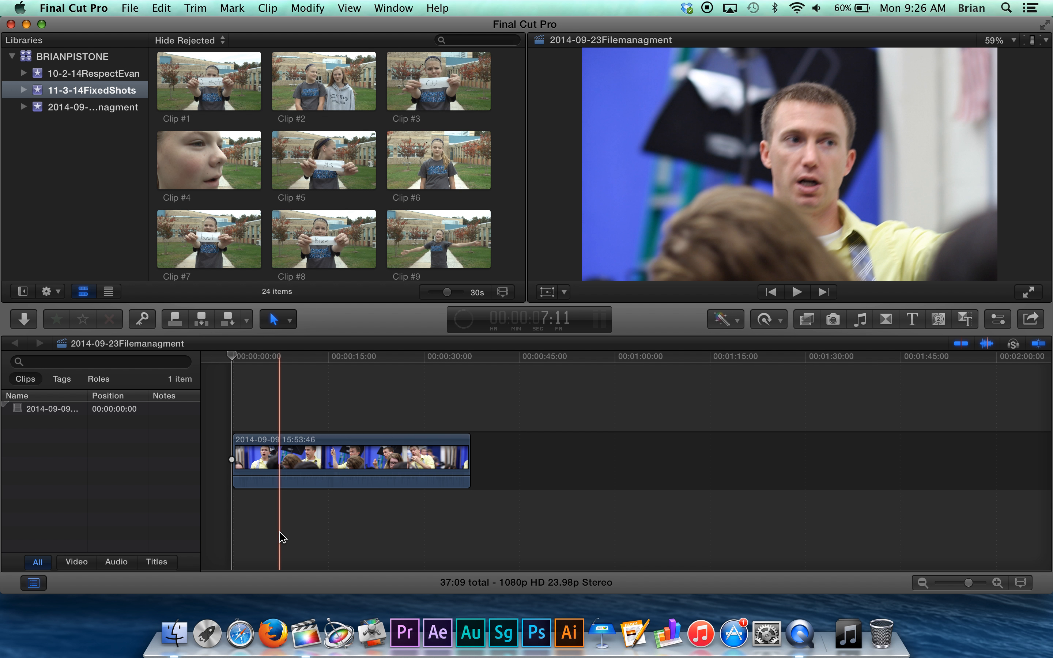
Step: Check the background tasks, and eject the NO NAME camera card from the desktop before returning to Final Cut Pro
click(462, 321)
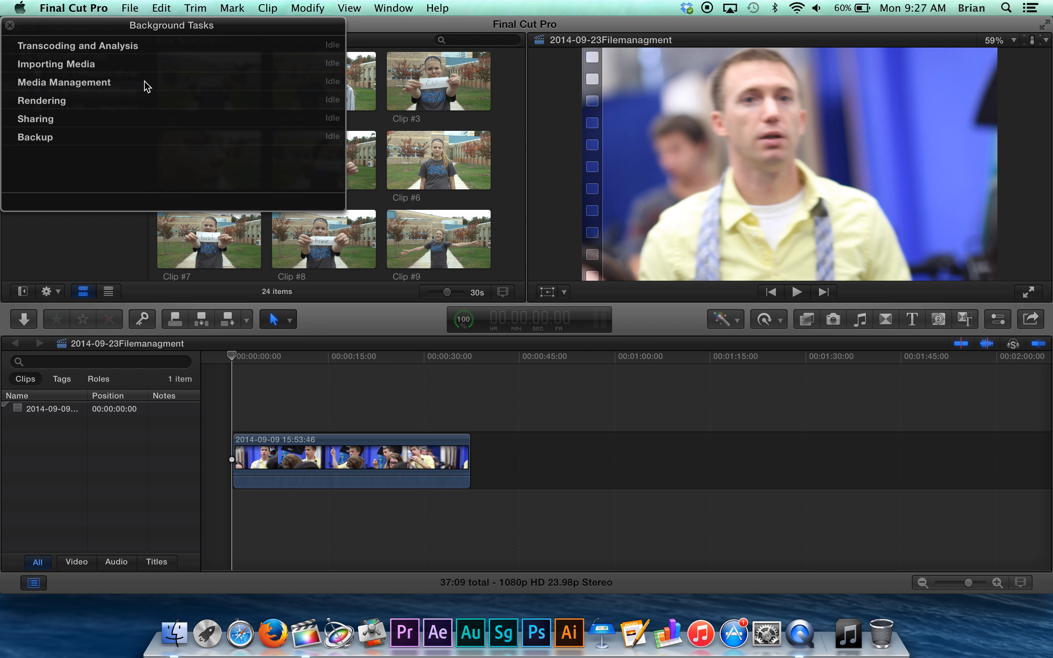
click(10, 25)
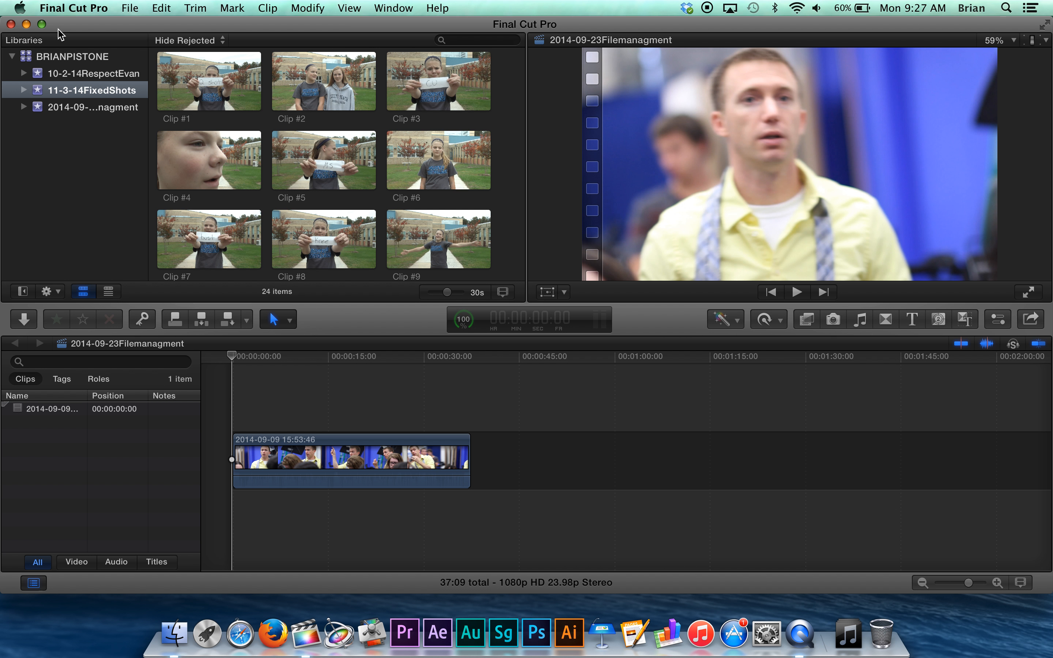
click(66, 10)
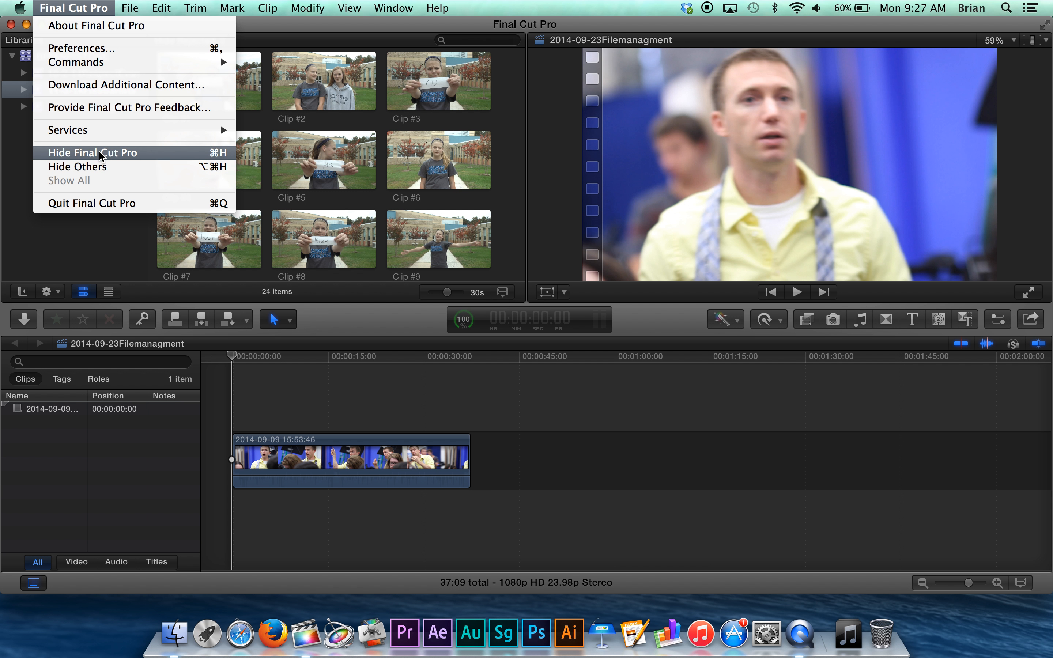
click(194, 150)
drag(1016, 298, 891, 636)
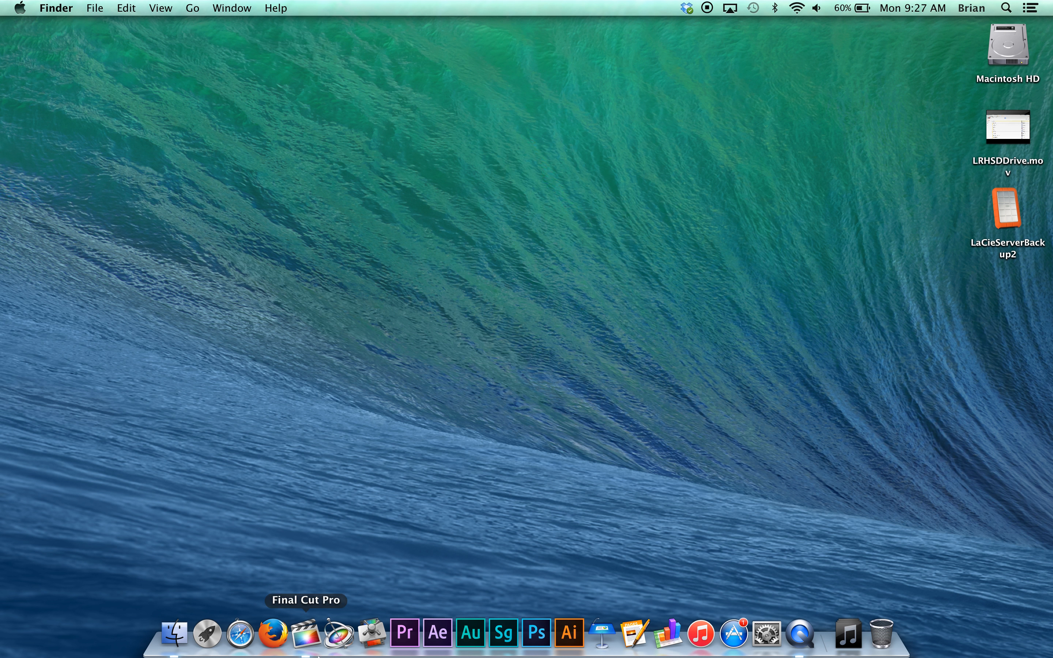
click(306, 633)
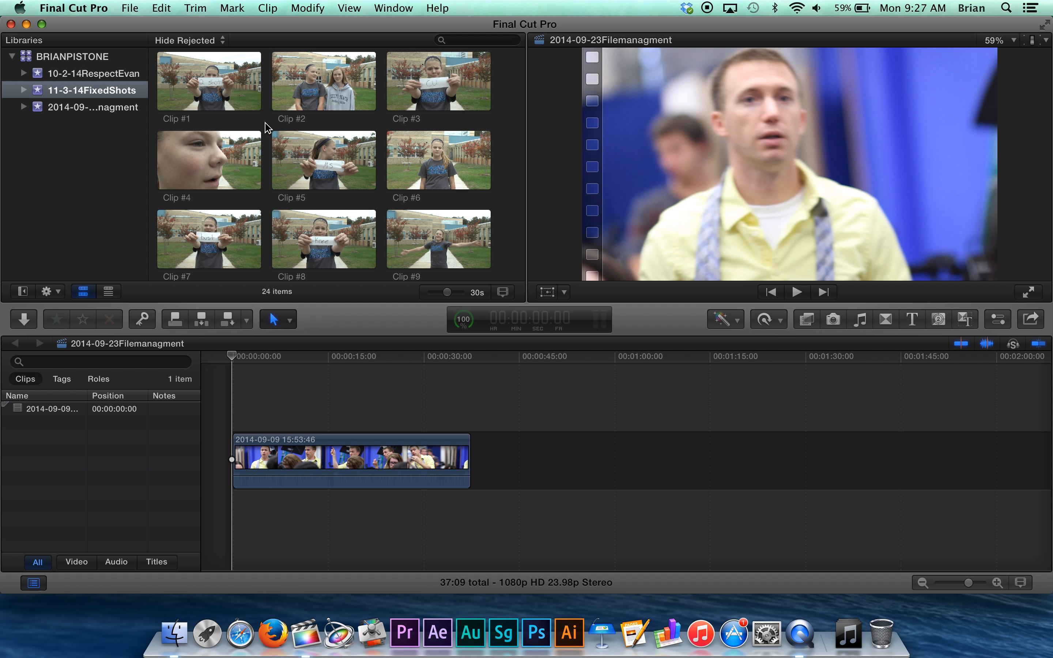
Step: Browse the imported clips from both shooting dates in the 11-3-14FixedShots event
click(290, 121)
scroll(410, 130, up, 5)
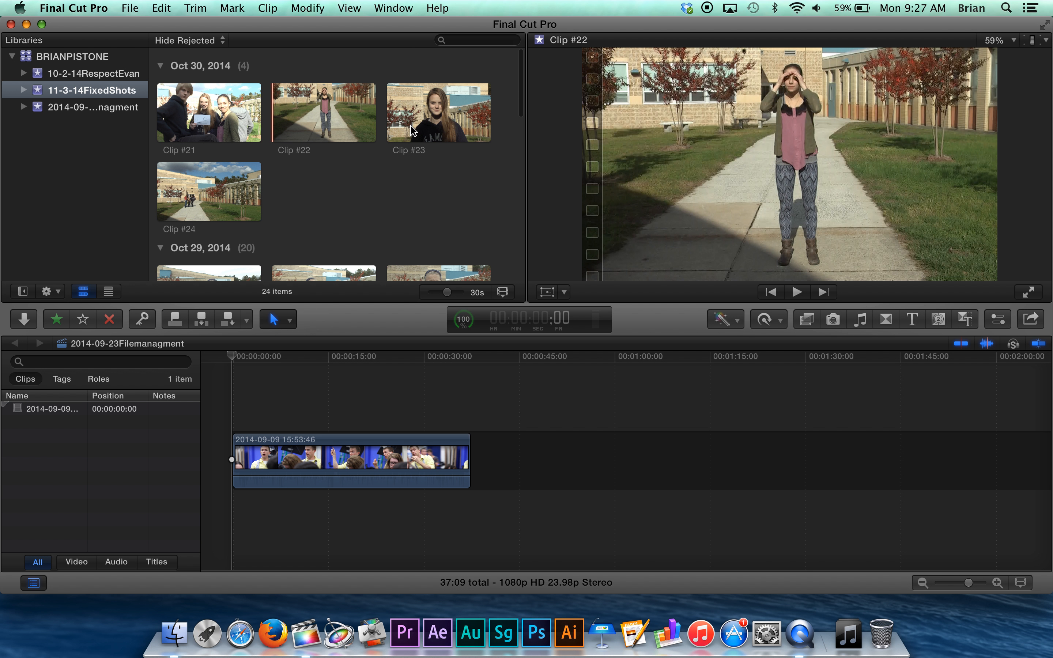
click(320, 173)
scroll(313, 165, down, 2)
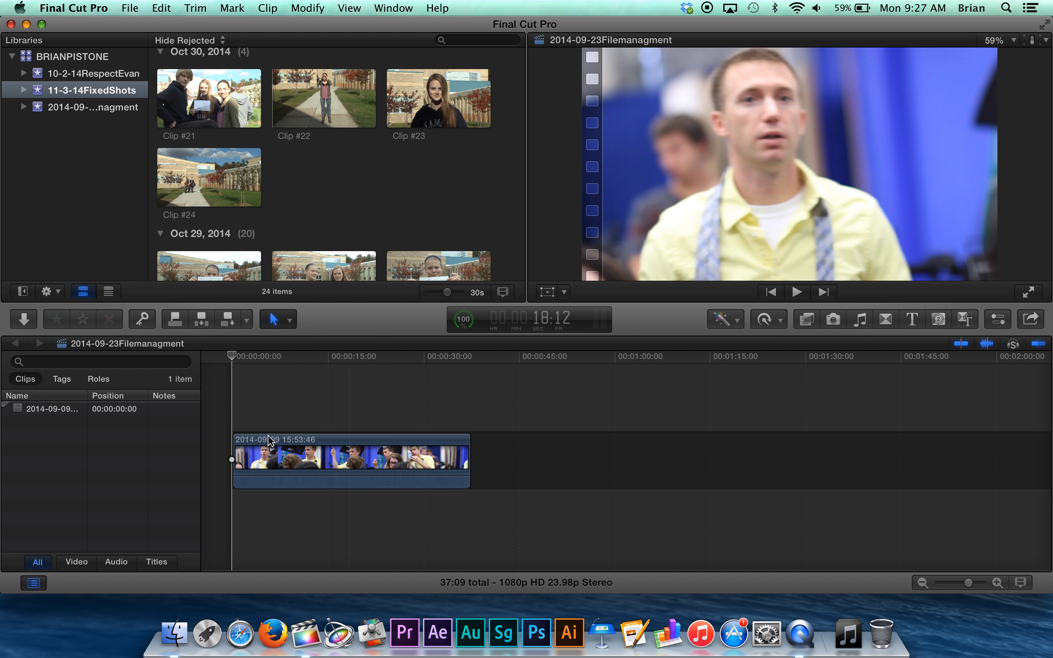
scroll(280, 222, down, 15)
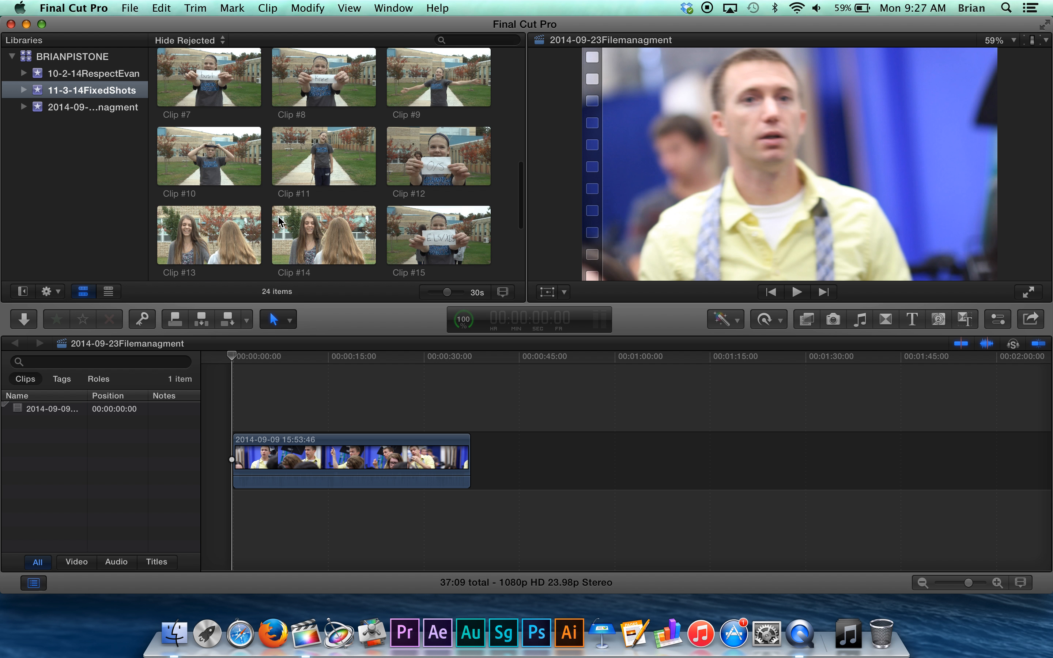
scroll(261, 175, up, 15)
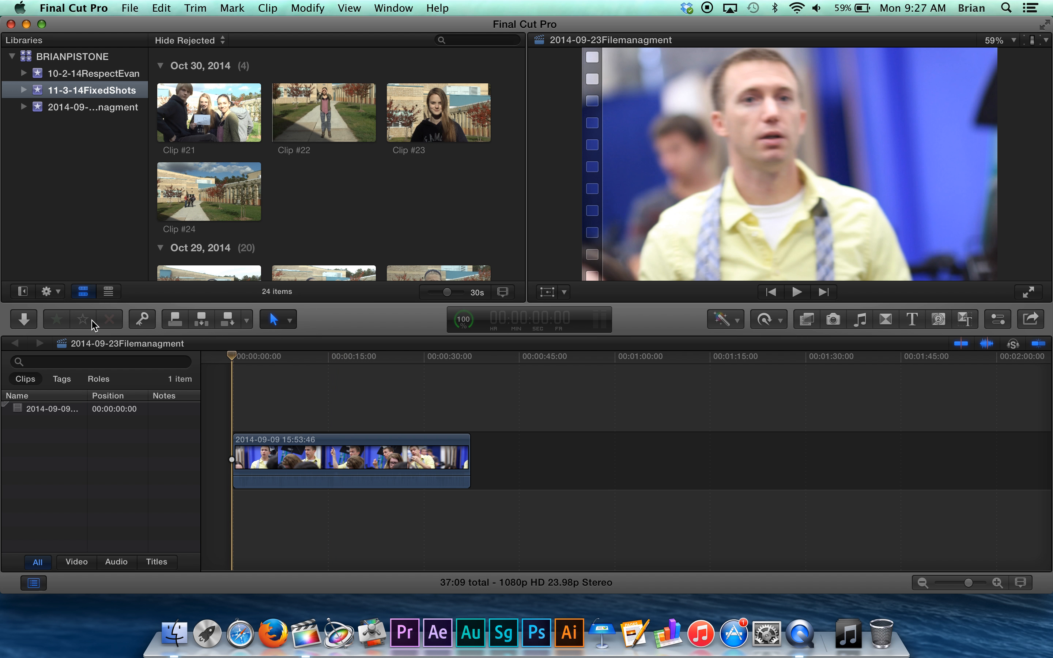
Step: Create a project named "11-3-14FixedShots" in the 11-3-14FixedShots event and hide the timeline index
click(66, 93)
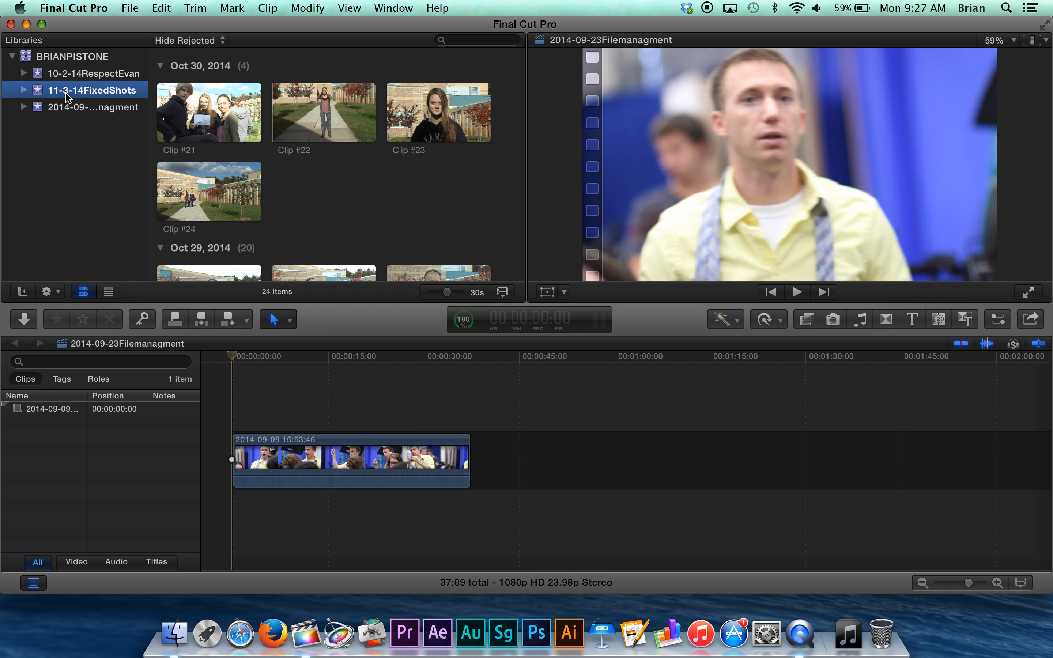
click(128, 14)
mouse_move(304, 26)
click(343, 30)
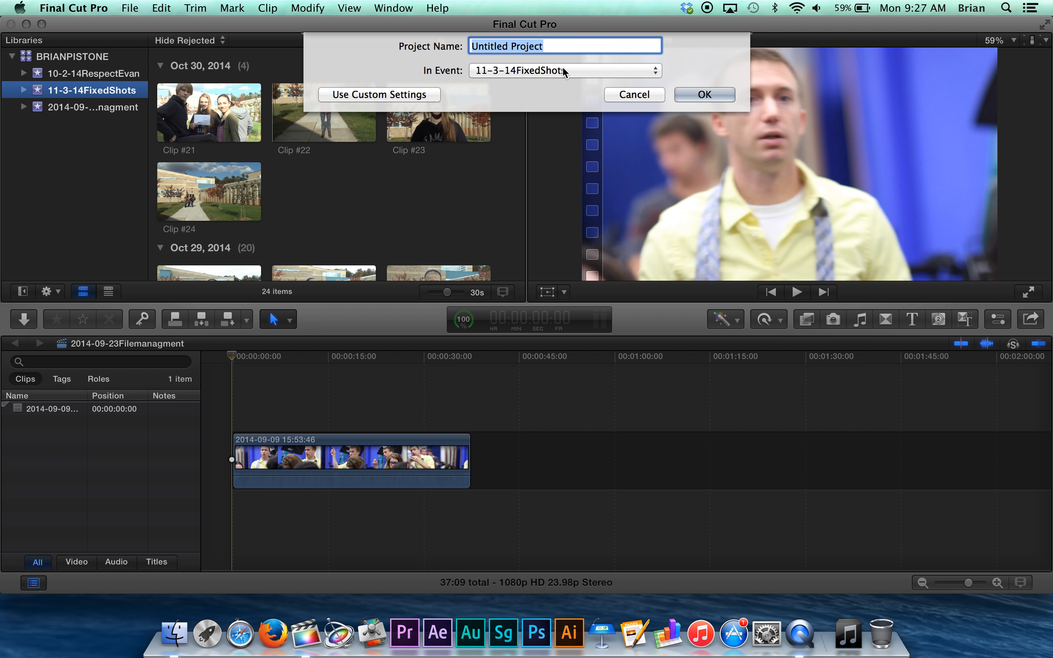
text(11-)
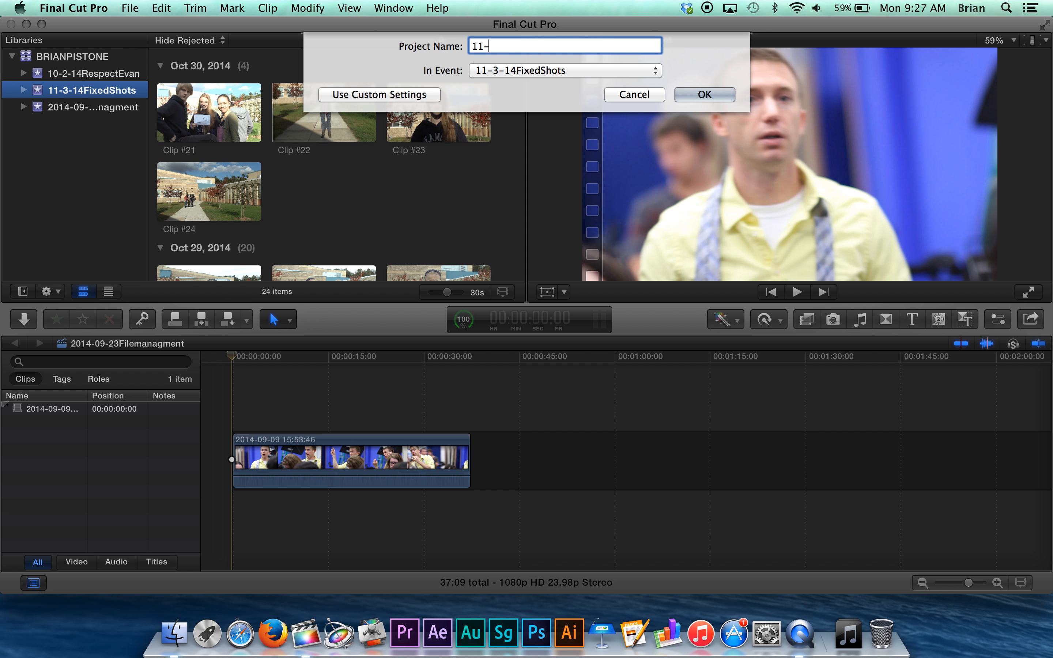
text(3-14FixedShots)
key(Return)
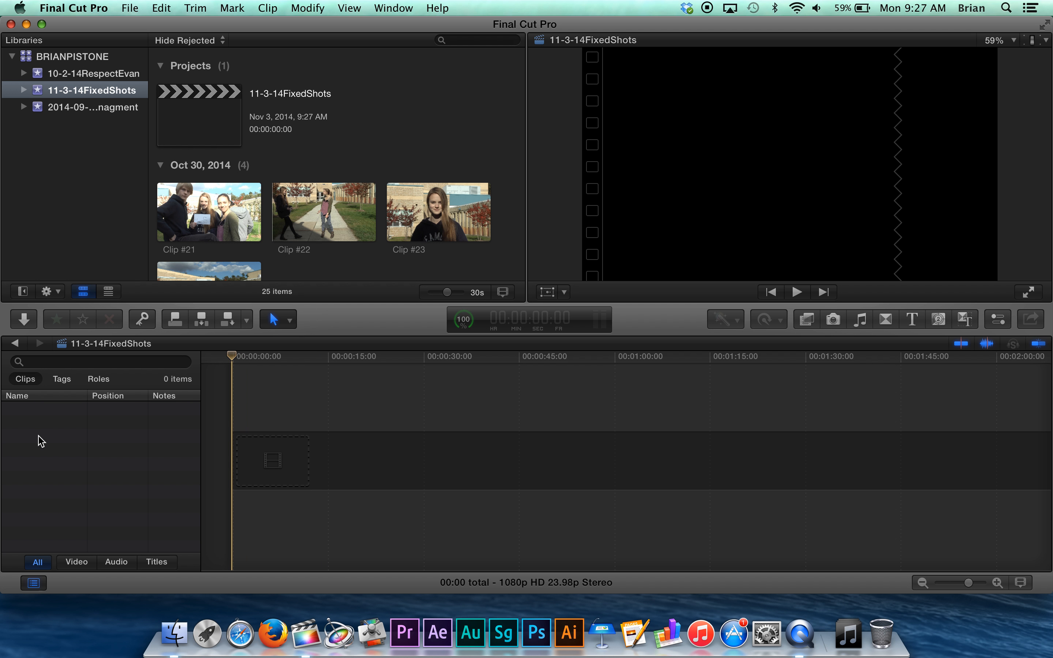
click(34, 583)
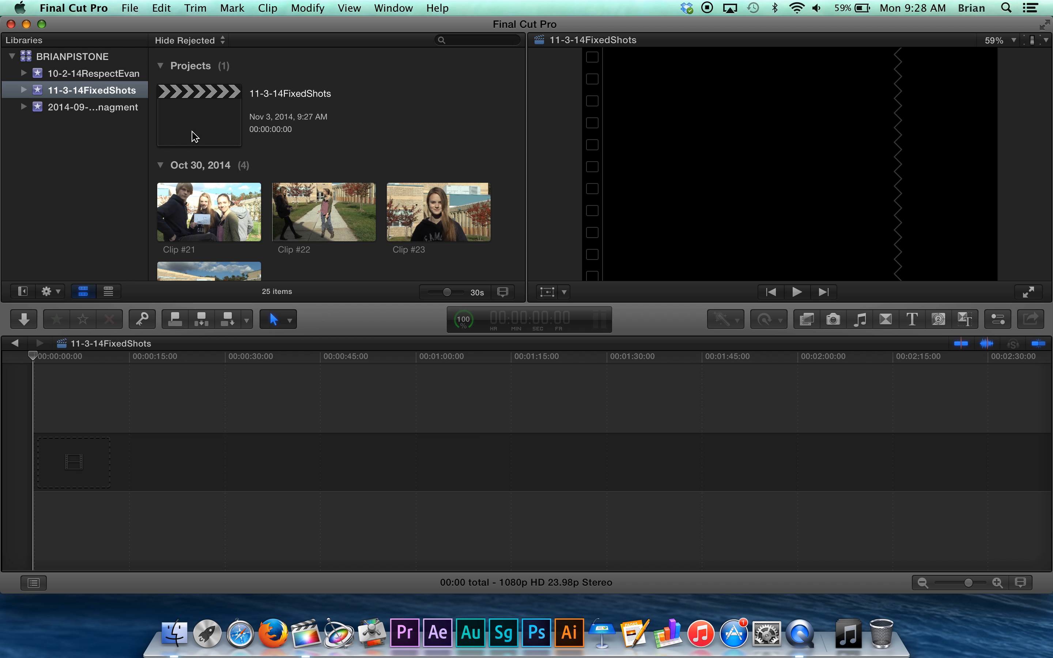
Step: Mark roughly the first two seconds of Clip #15 and insert that range into the primary storyline
scroll(207, 183, down, 8)
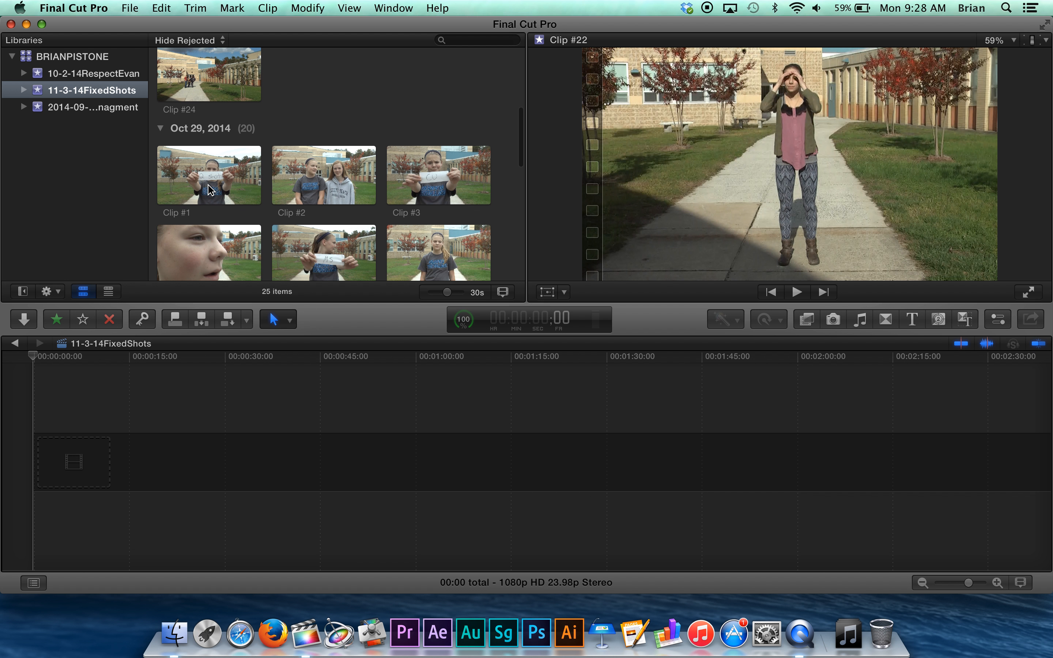
scroll(207, 187, down, 2)
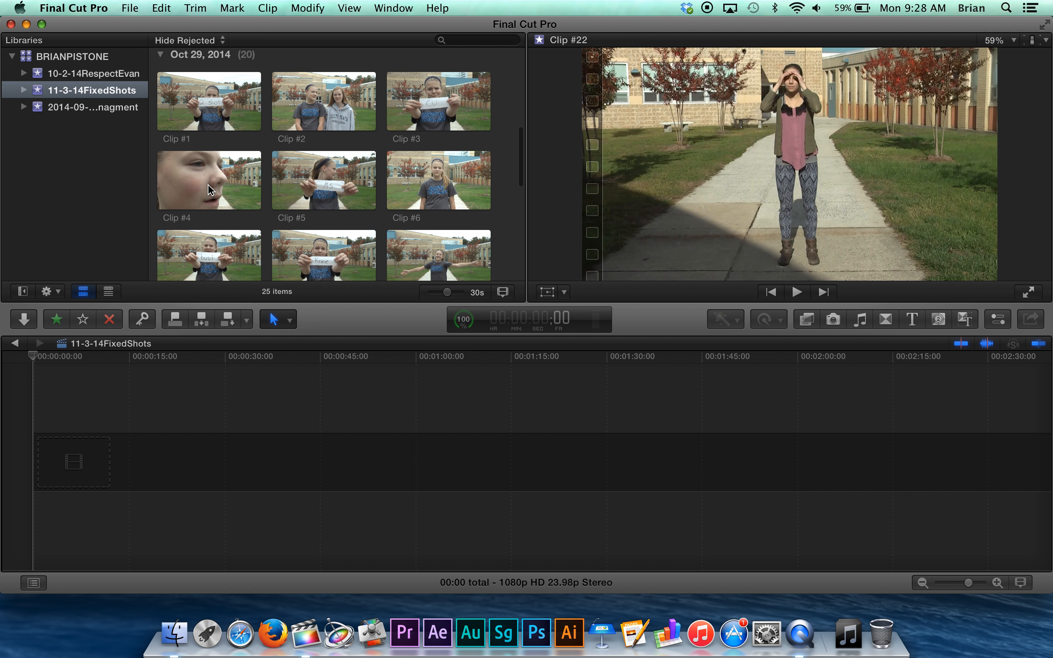
scroll(348, 188, down, 5)
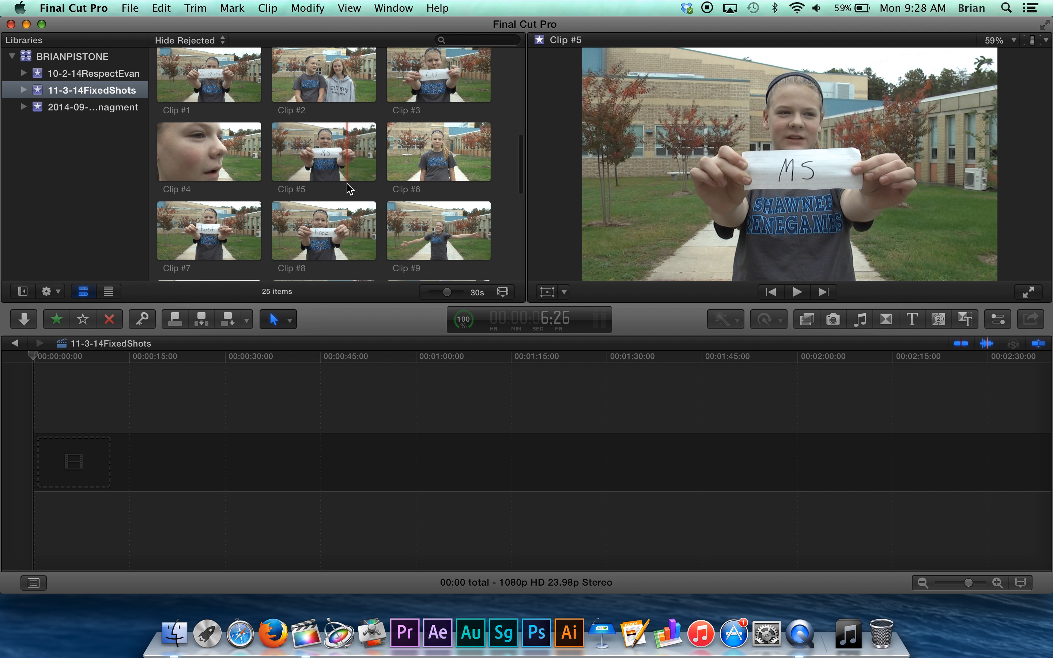
scroll(347, 186, down, 2)
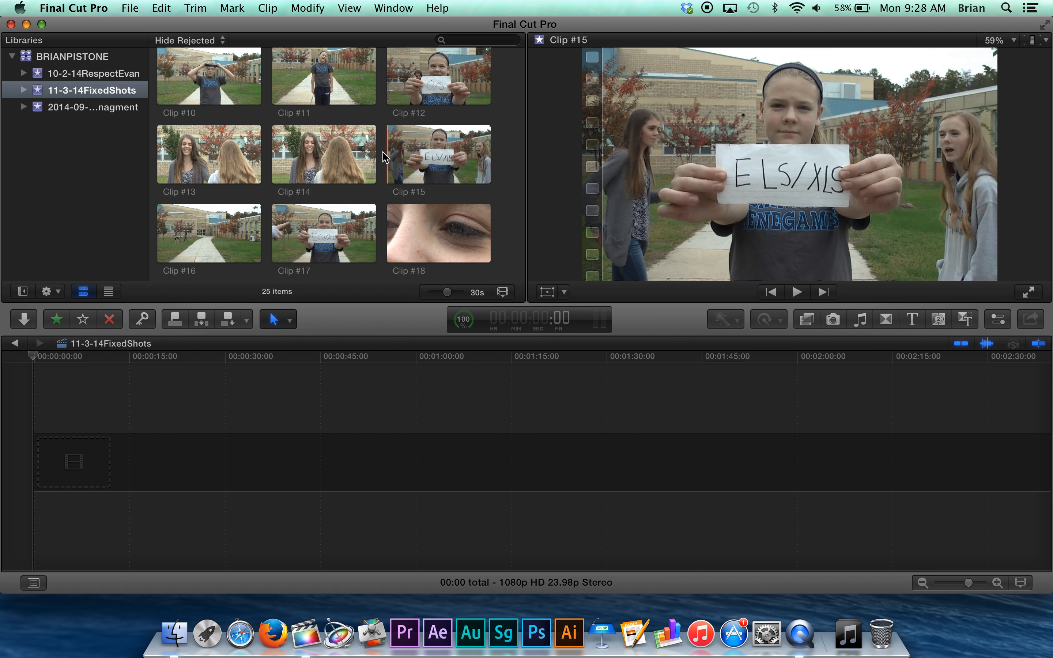
key(x)
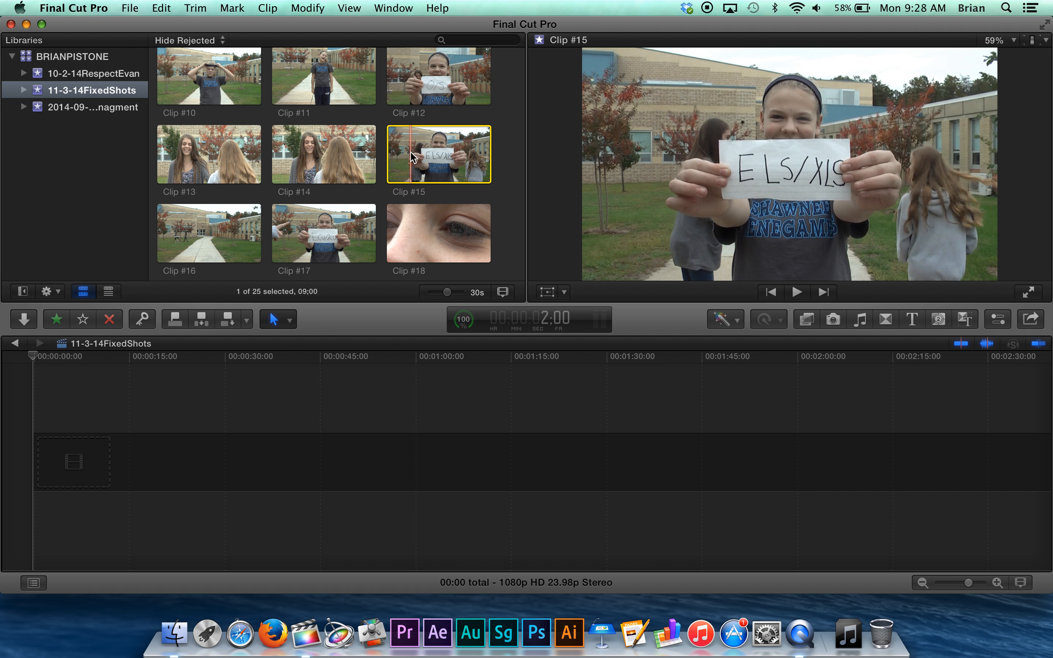
key(o)
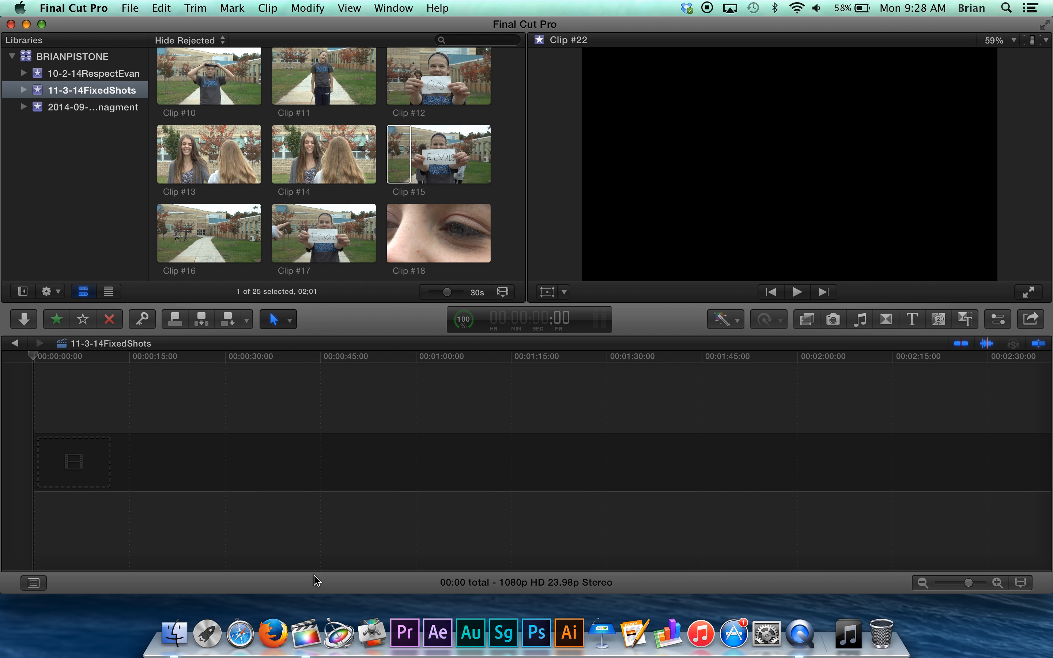
click(397, 162)
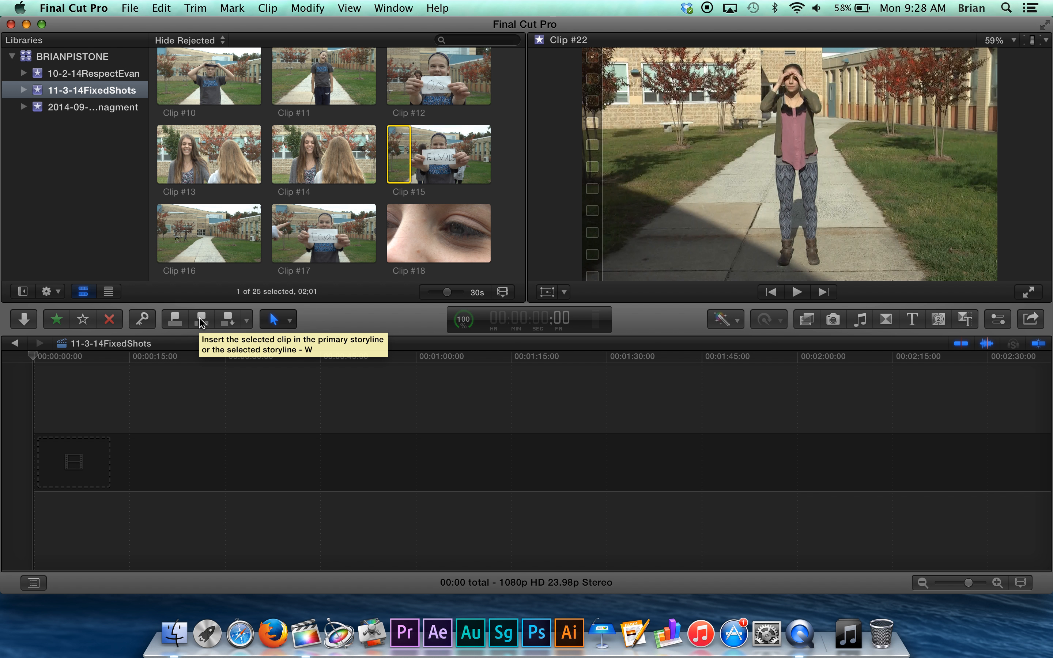
click(201, 321)
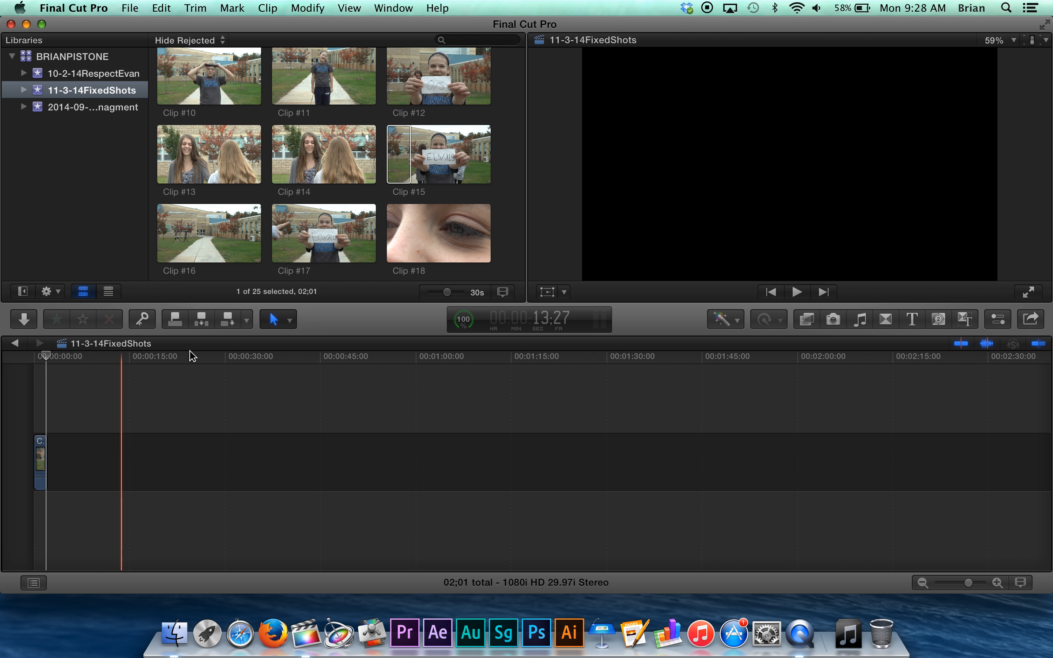
Step: Add the entire Clip #15 after the first timeline clip and trim its end to a 2-second duration
click(439, 159)
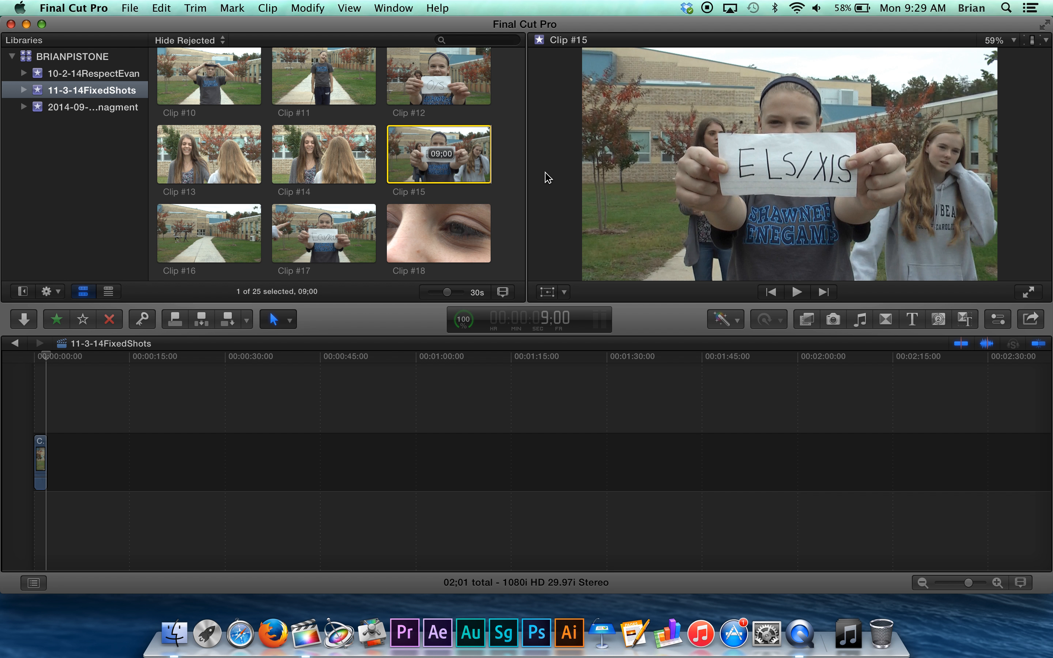
drag(435, 154, 190, 468)
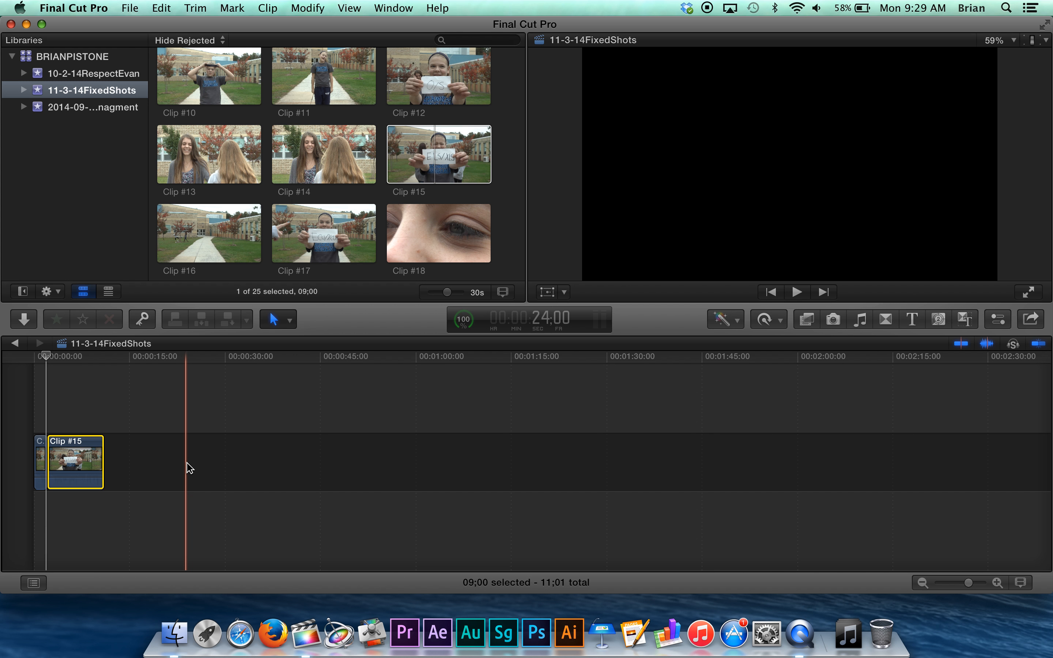
drag(102, 465, 55, 460)
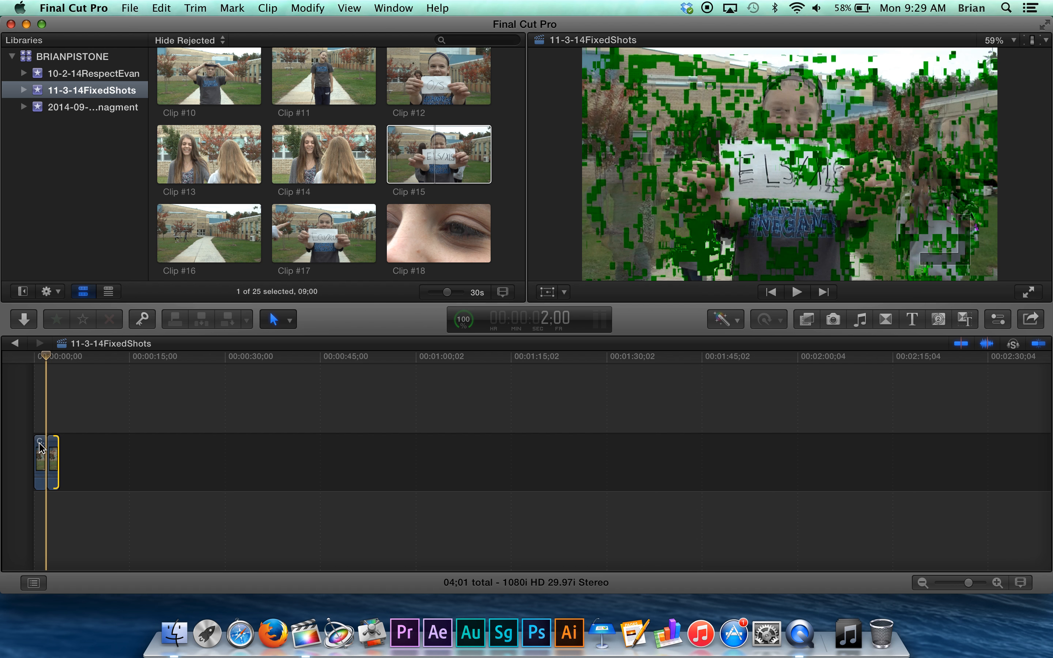
Step: Delete the trimmed second copy of Clip #15 from the timeline
click(57, 453)
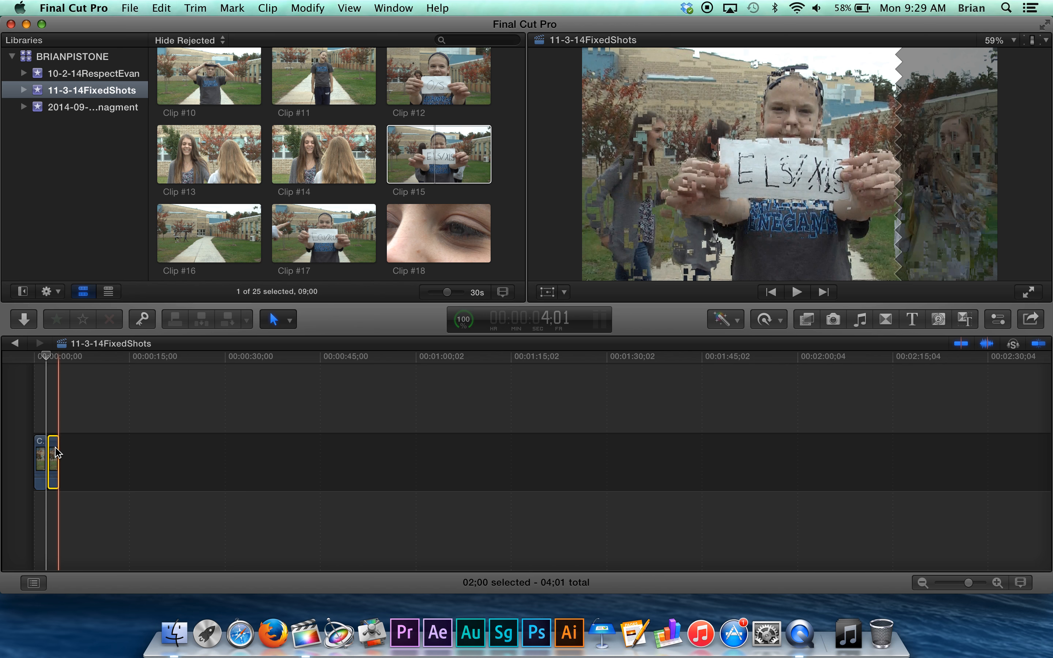
key(Delete)
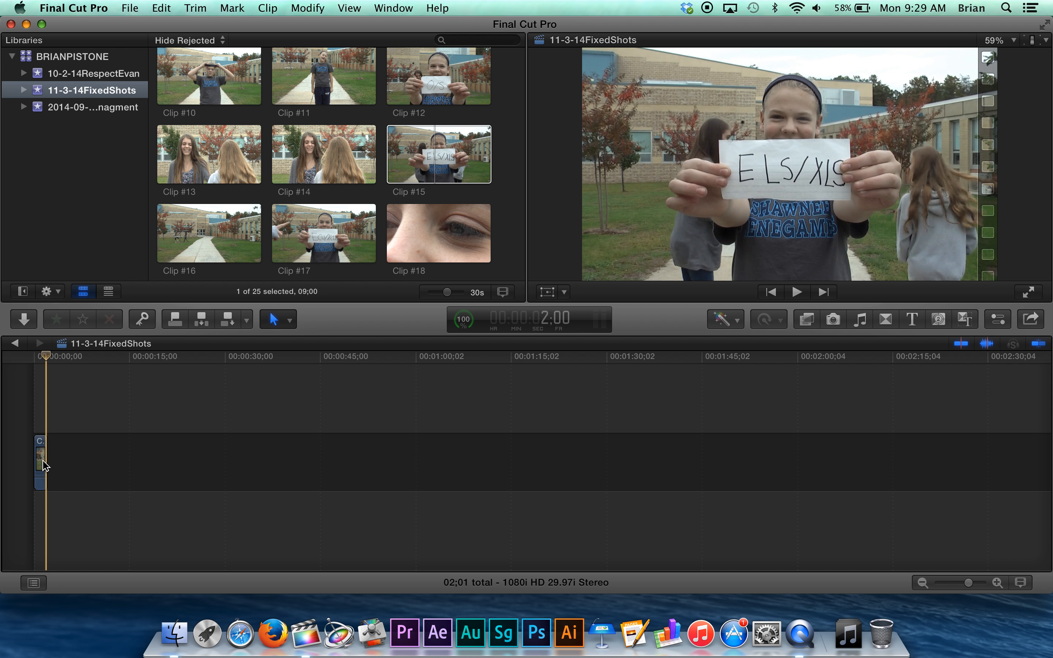
Step: Mark Clip #24 in the browser from about 3:18 to its end as the range to use
click(43, 466)
scroll(311, 176, down, 5)
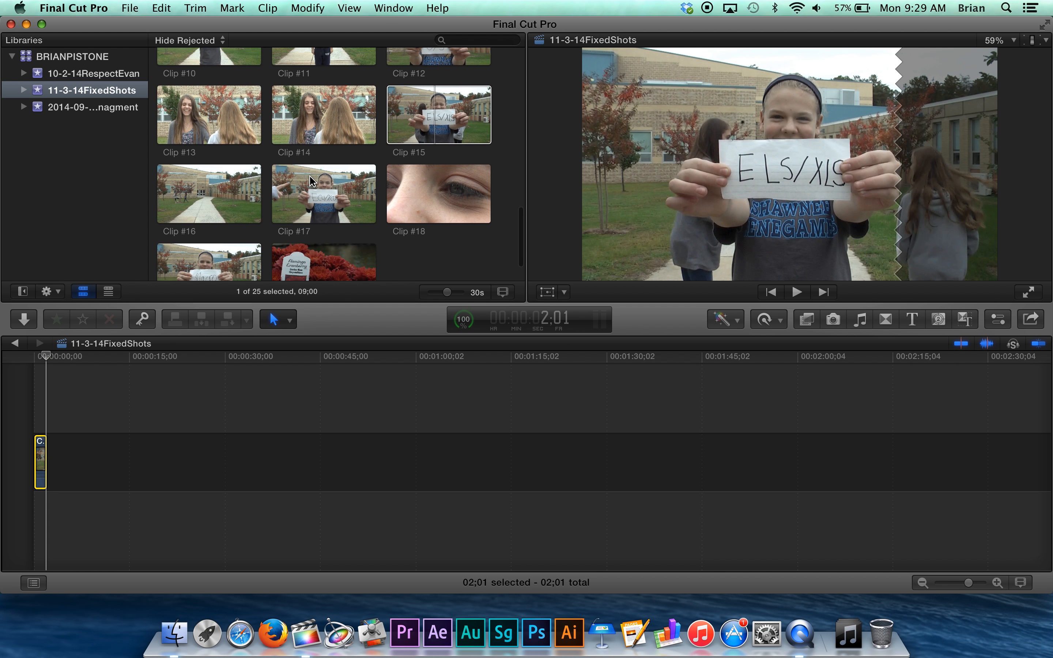
click(311, 176)
scroll(311, 176, up, 5)
scroll(310, 179, up, 10)
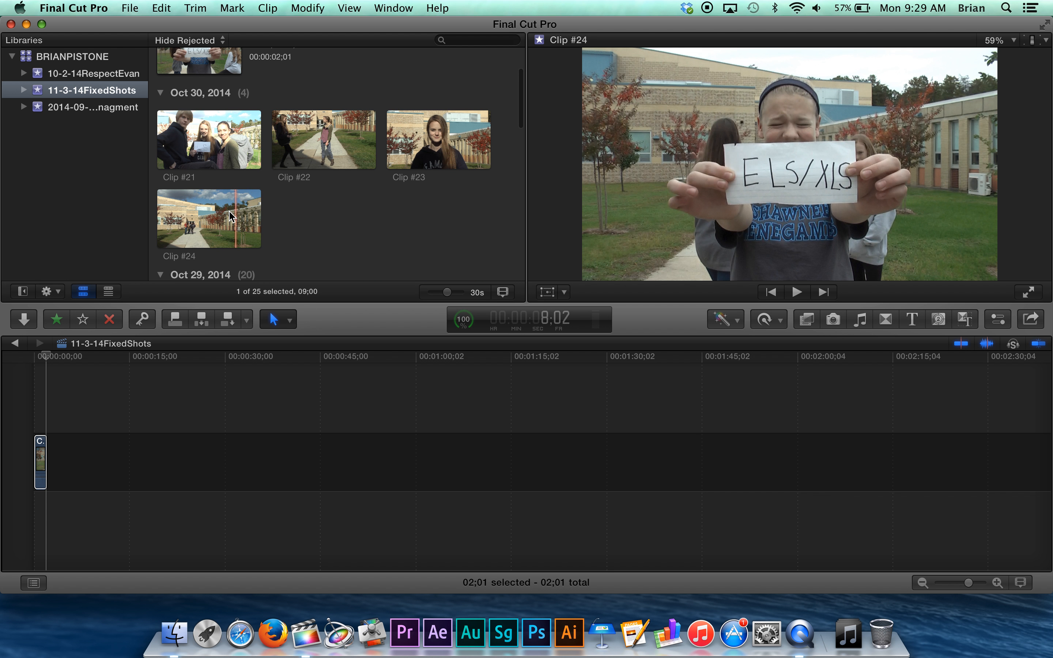
click(202, 227)
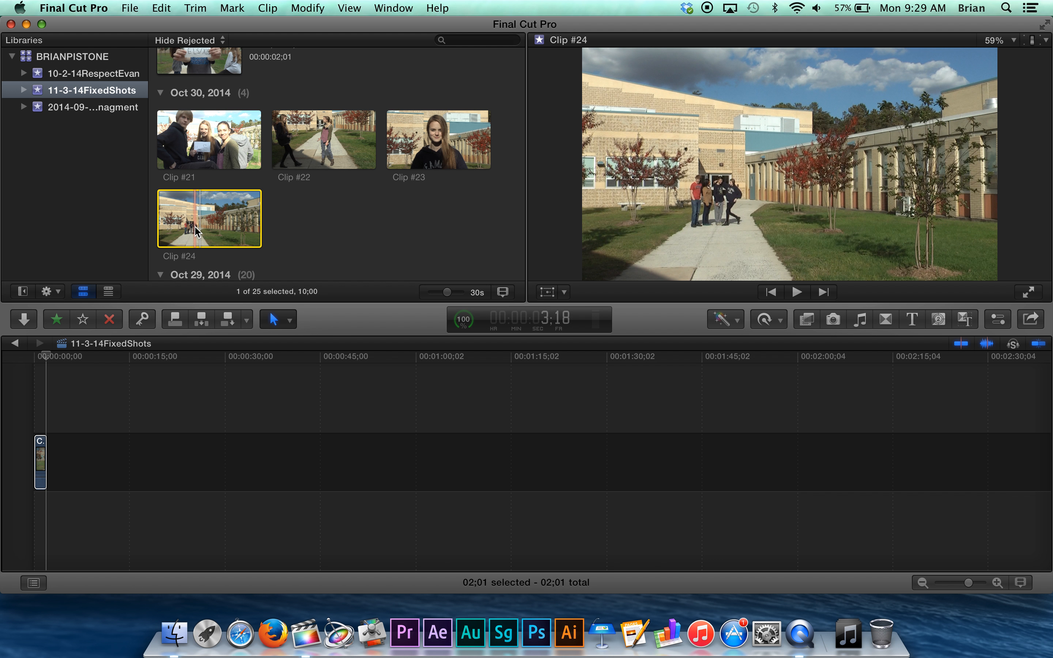
key(i)
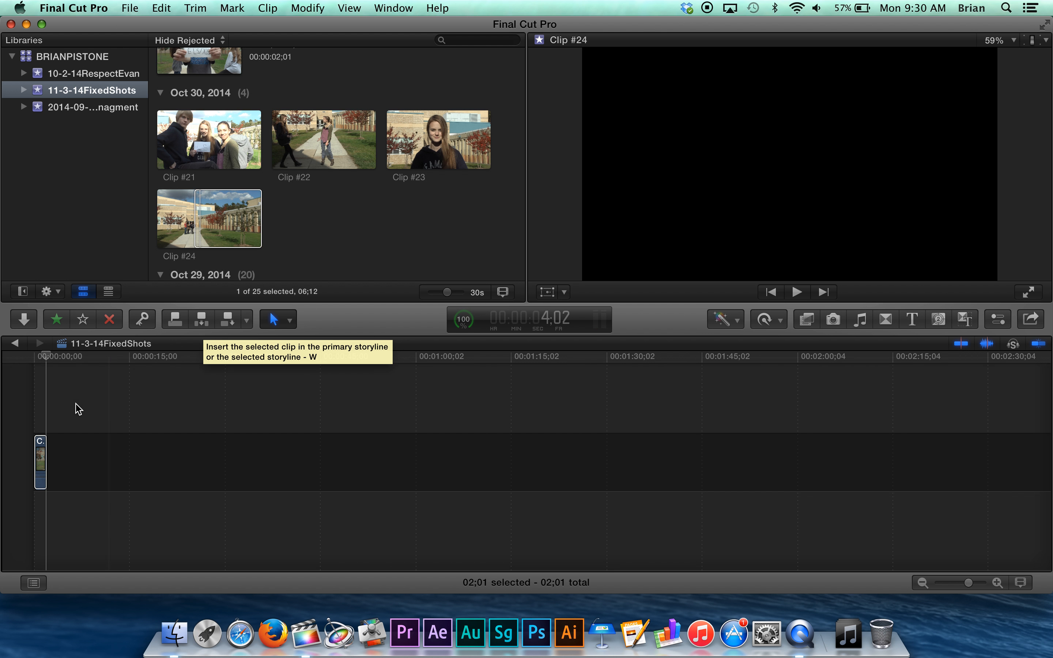
Step: Try placing the Clip #24 range before and after the existing timeline clip, undoing each placement
drag(50, 356, 32, 358)
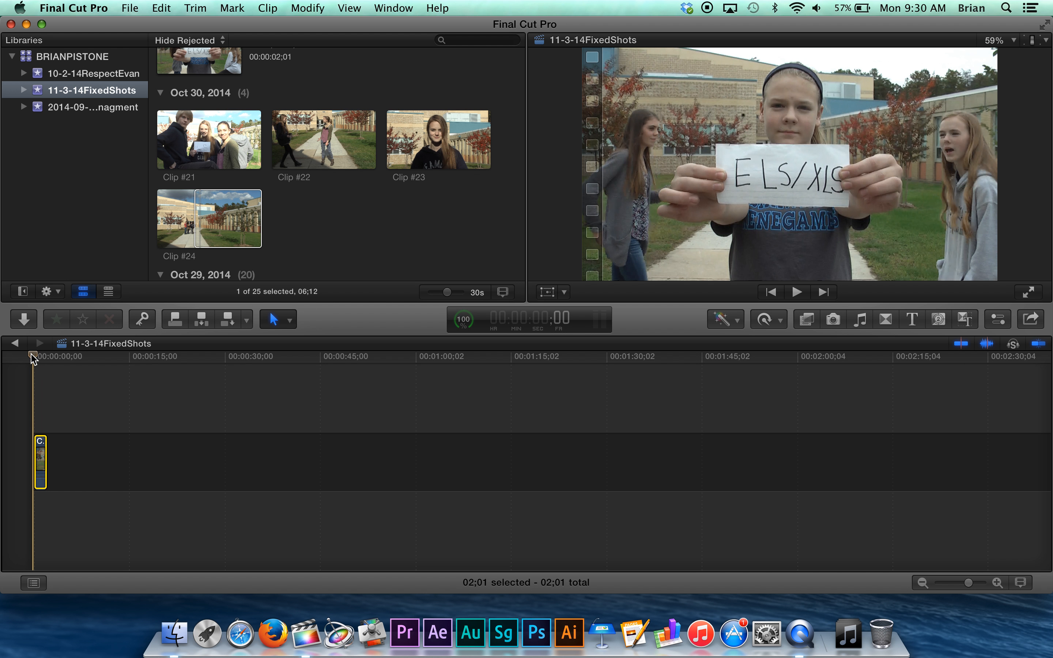
click(196, 325)
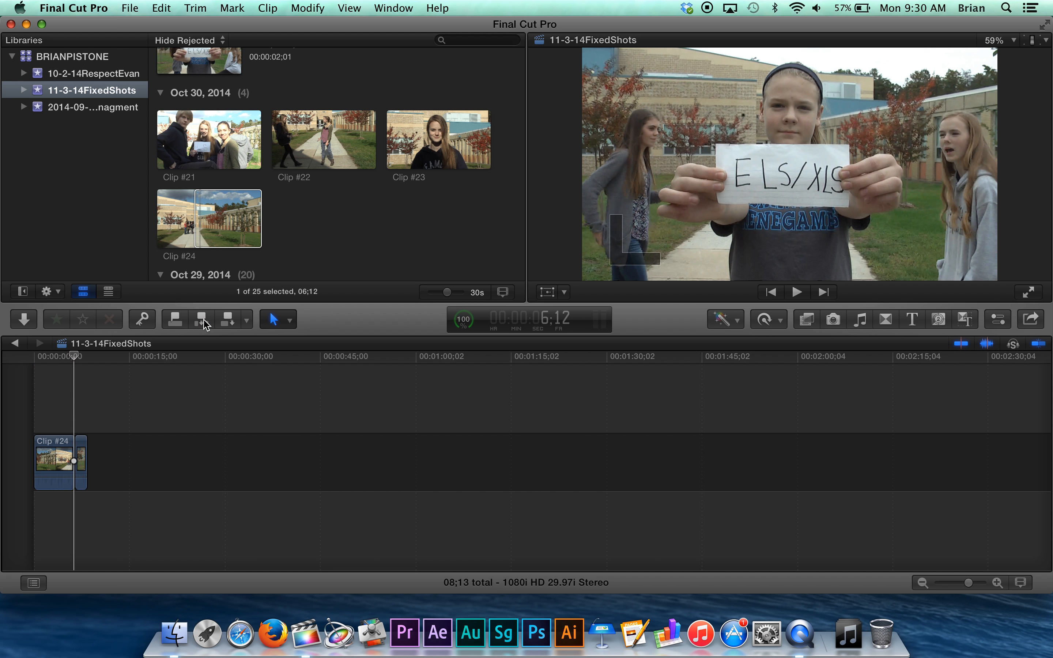
key(super+z)
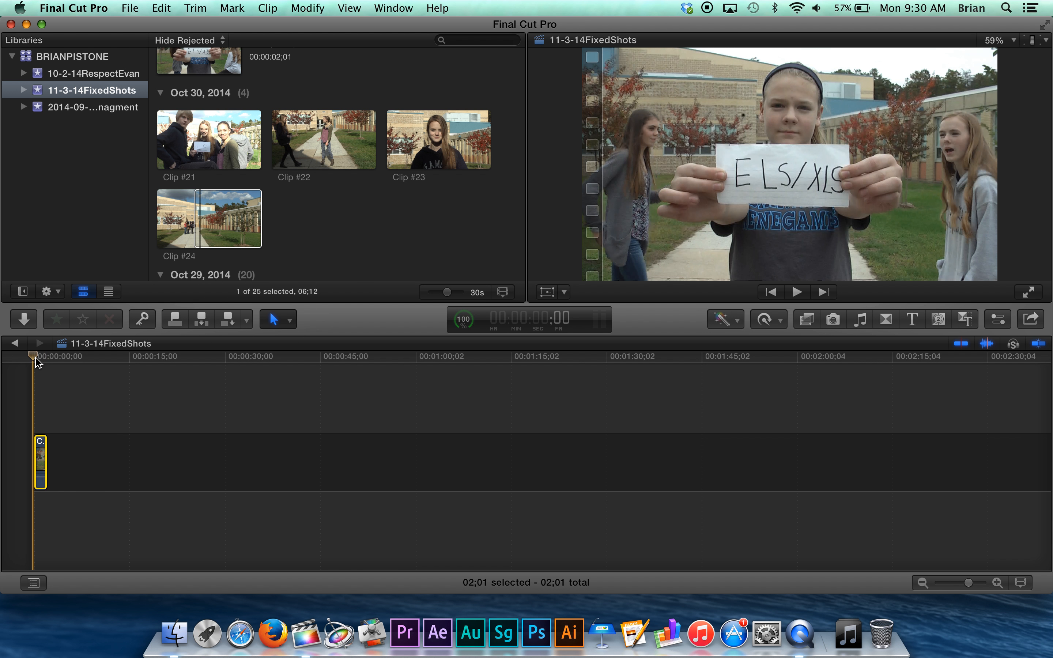
click(200, 325)
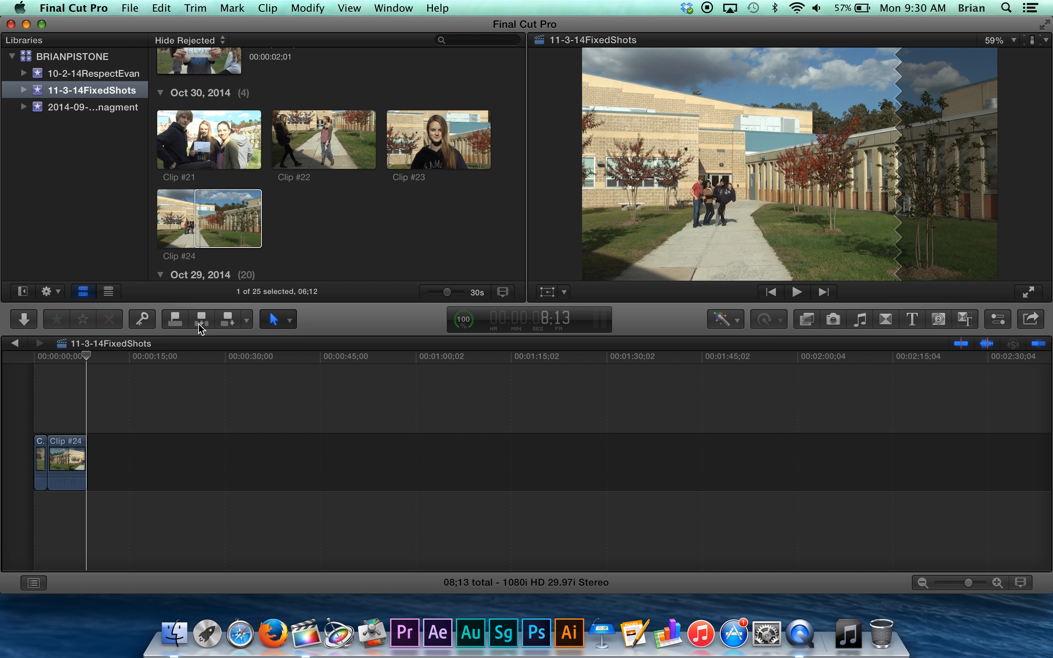
key(super+z)
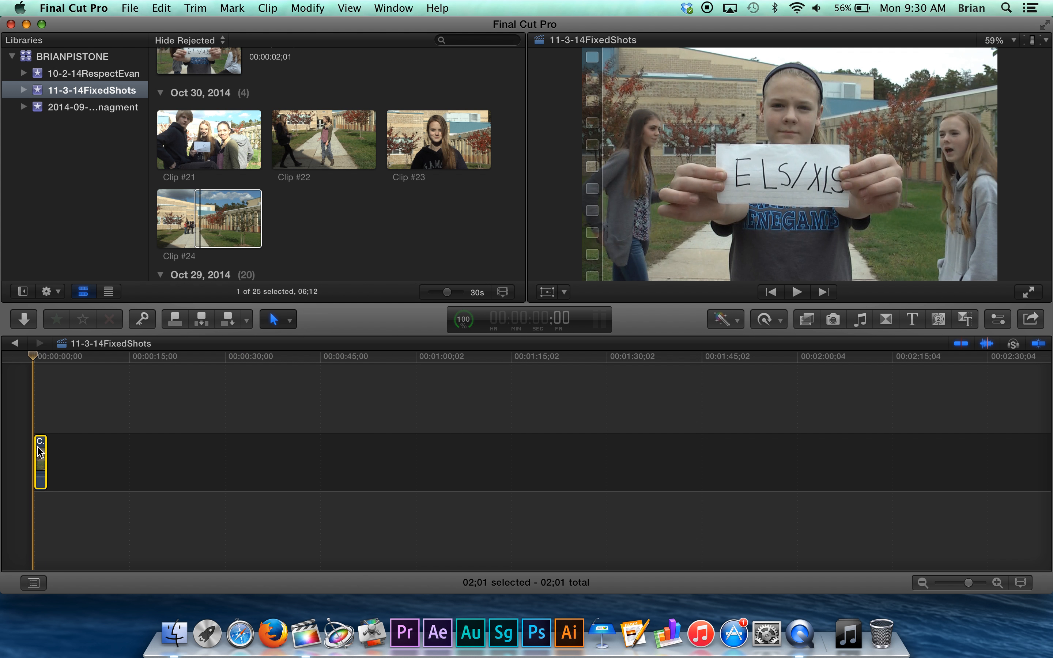
Step: Append the marked Clip #24 range to the primary storyline and trim its end to a duration of about 5 seconds
key(e)
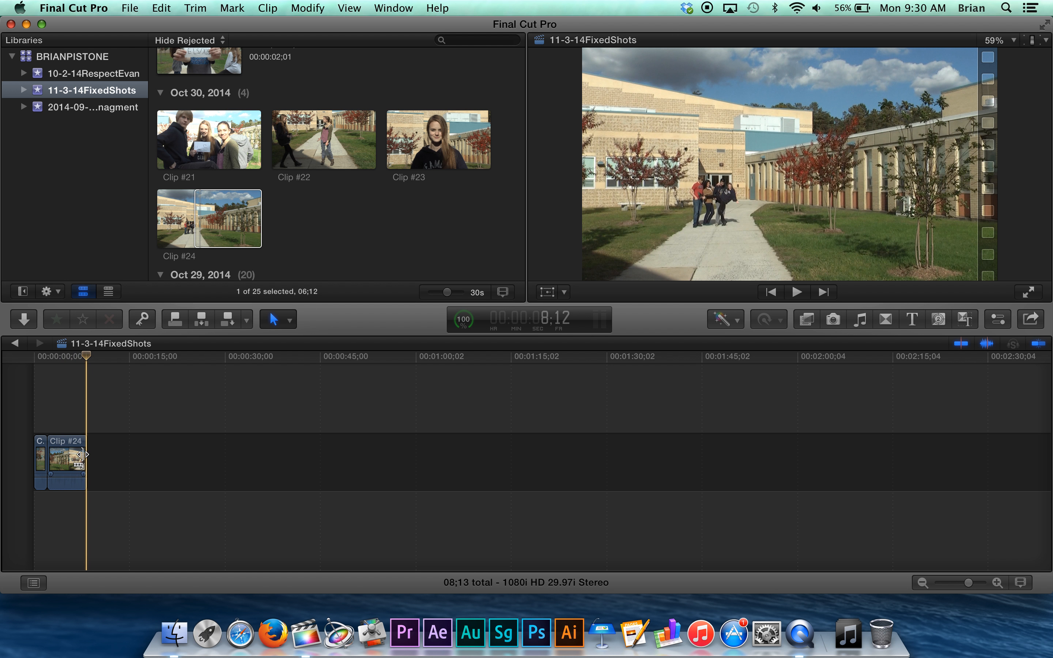
drag(81, 454, 71, 455)
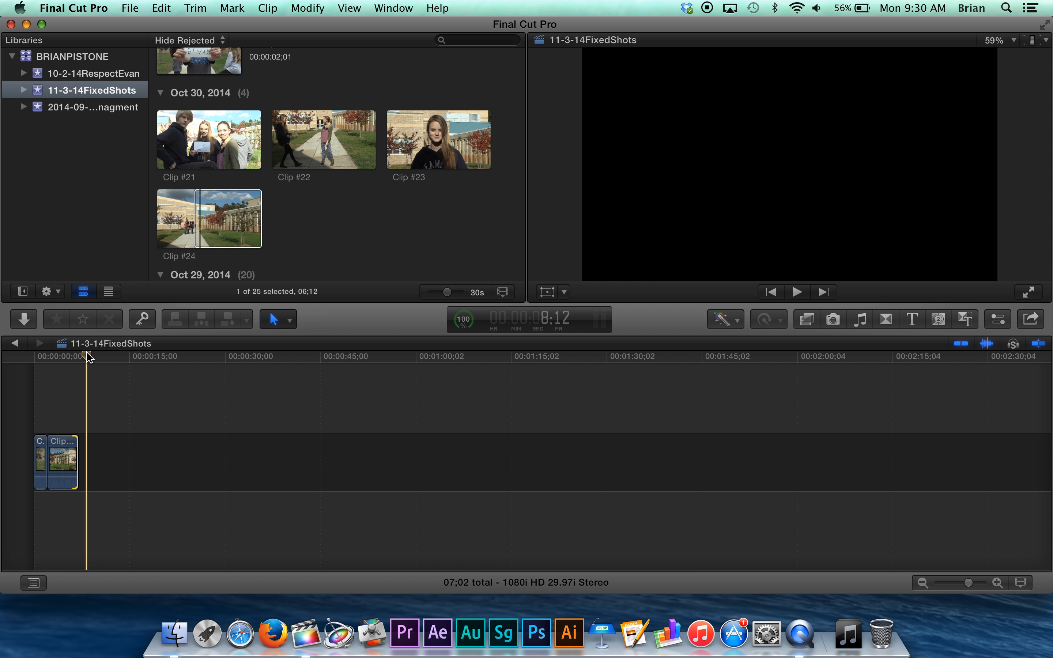
Step: Play the timeline from the start to review the cut from the first clip to Clip #24
click(35, 358)
key(space)
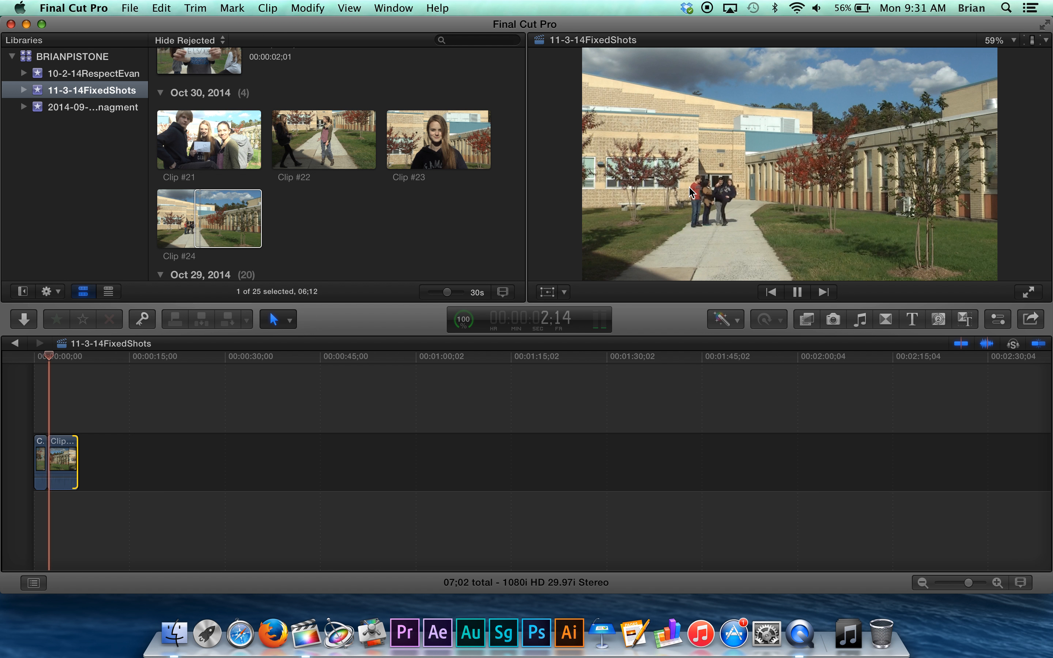
key(space)
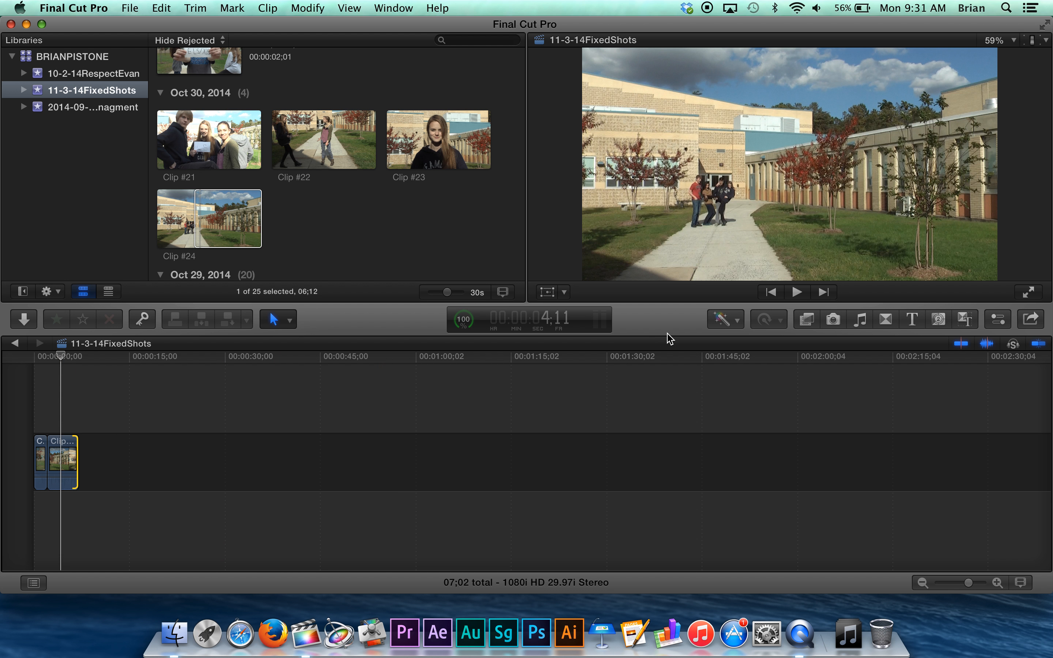
Step: Browse the available titles, generators and themes, looking through the theme thumbnails
click(913, 322)
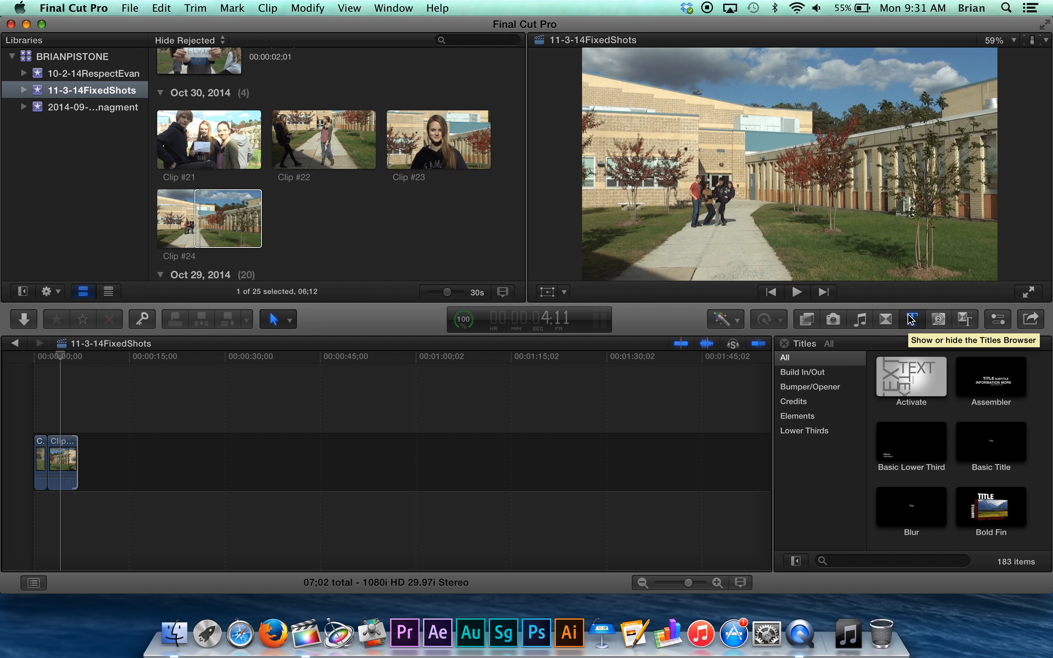
click(939, 319)
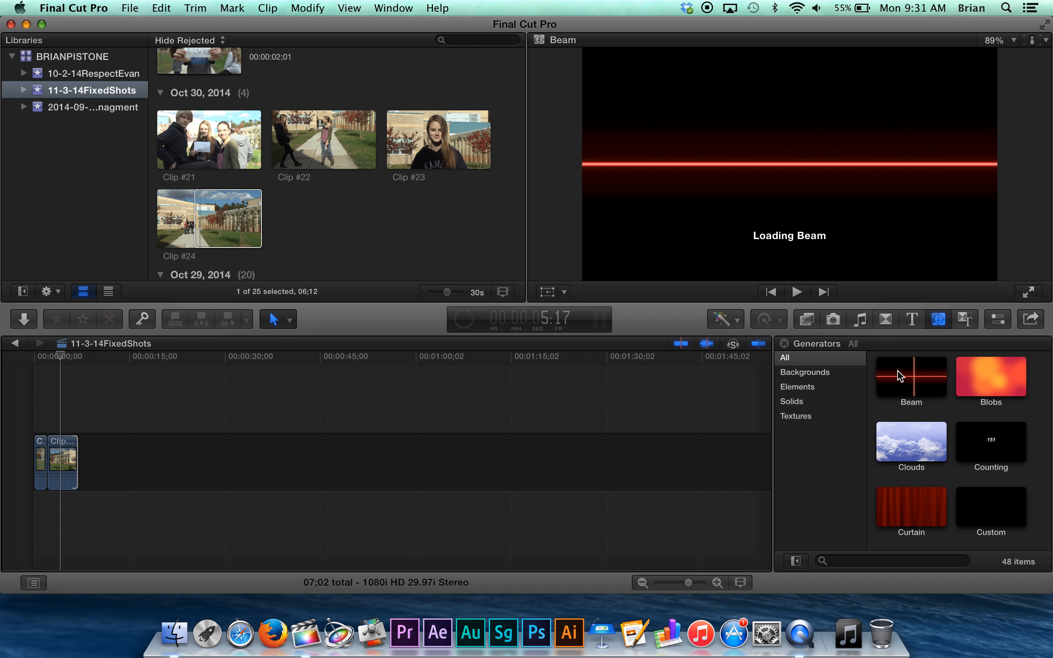
click(962, 321)
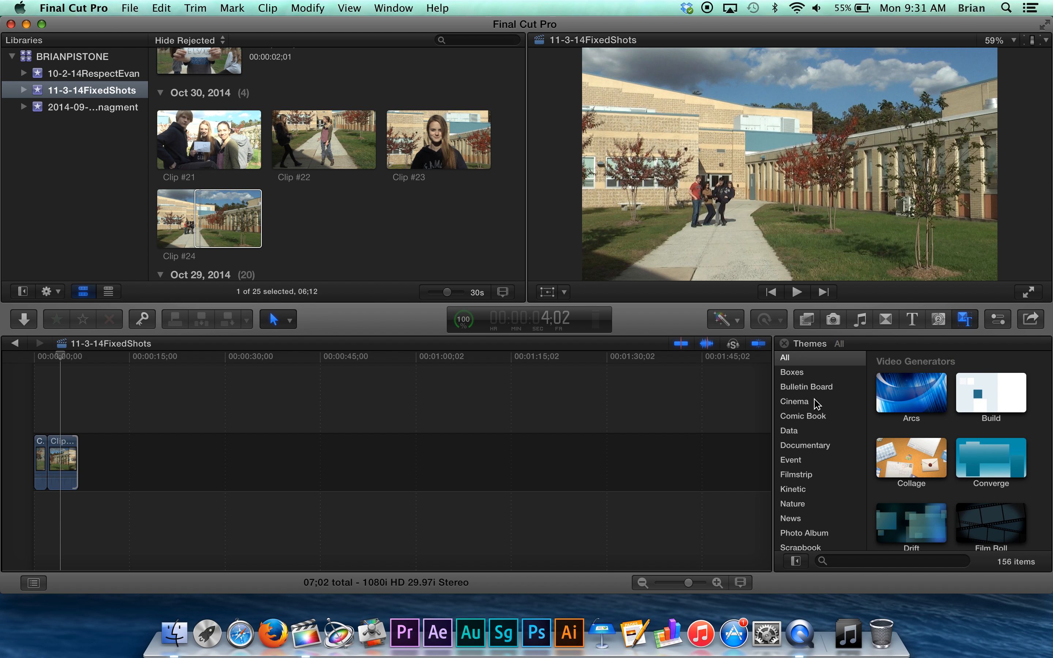
scroll(961, 435, down, 10)
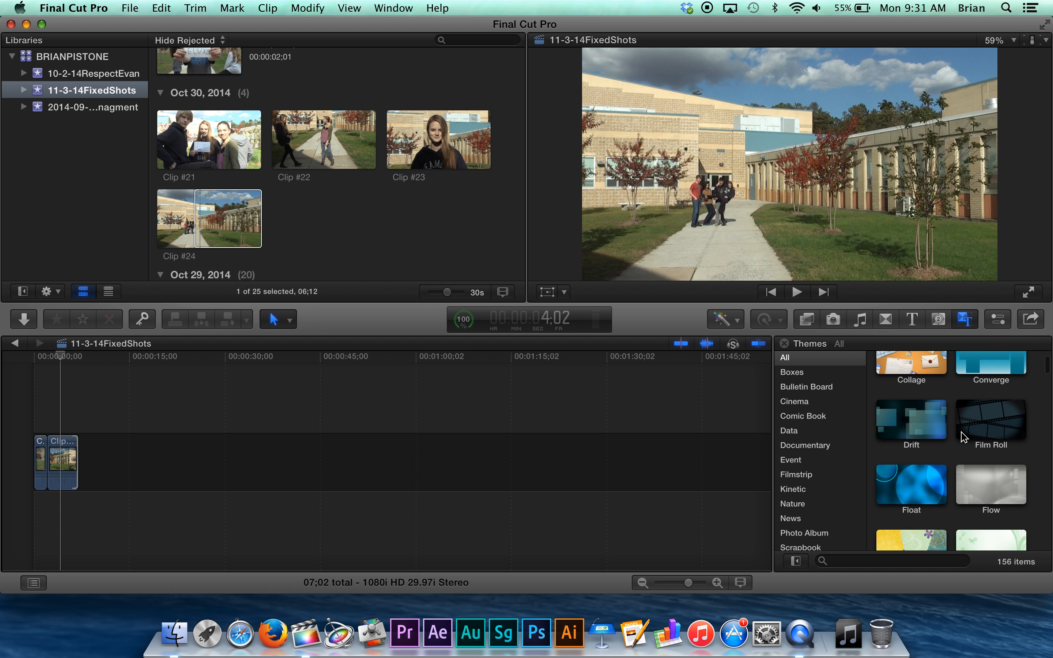
scroll(964, 438, down, 5)
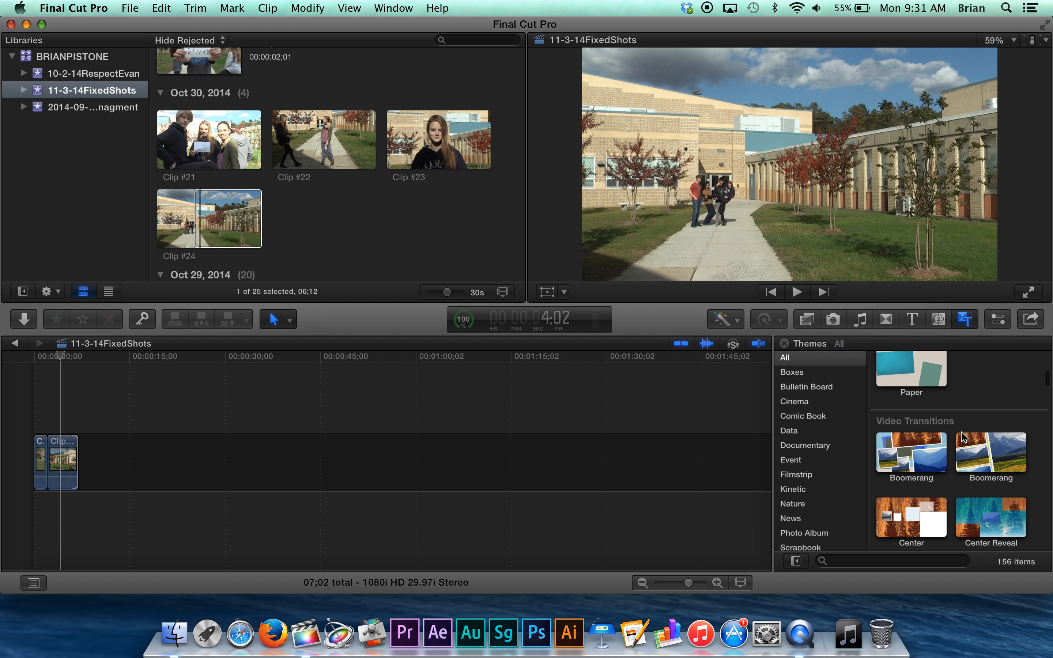
scroll(957, 379, up, 15)
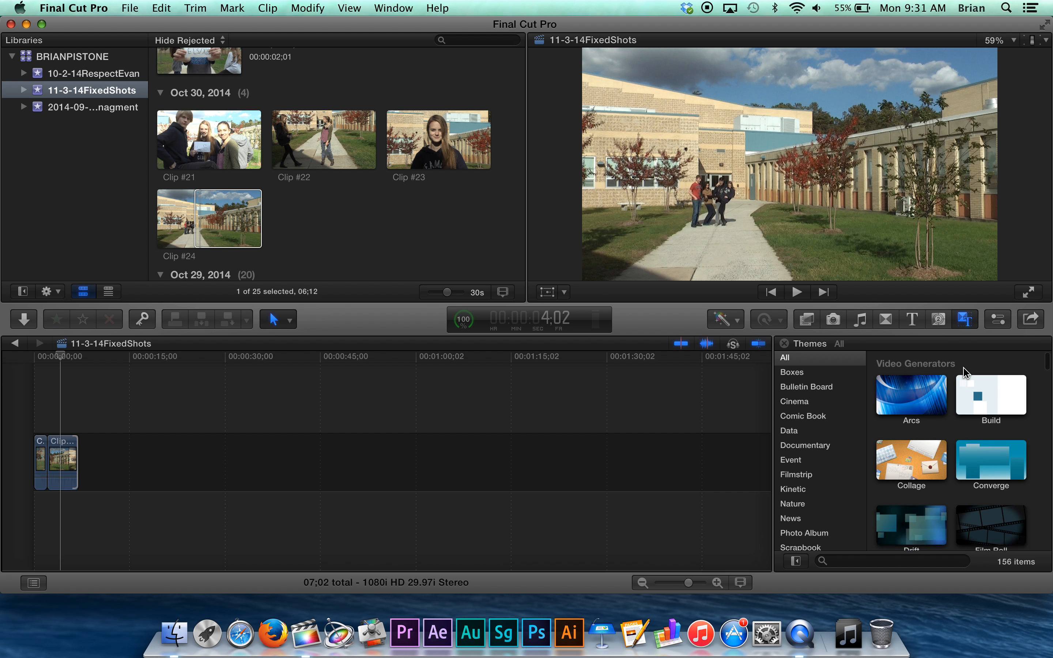
scroll(913, 400, down, 8)
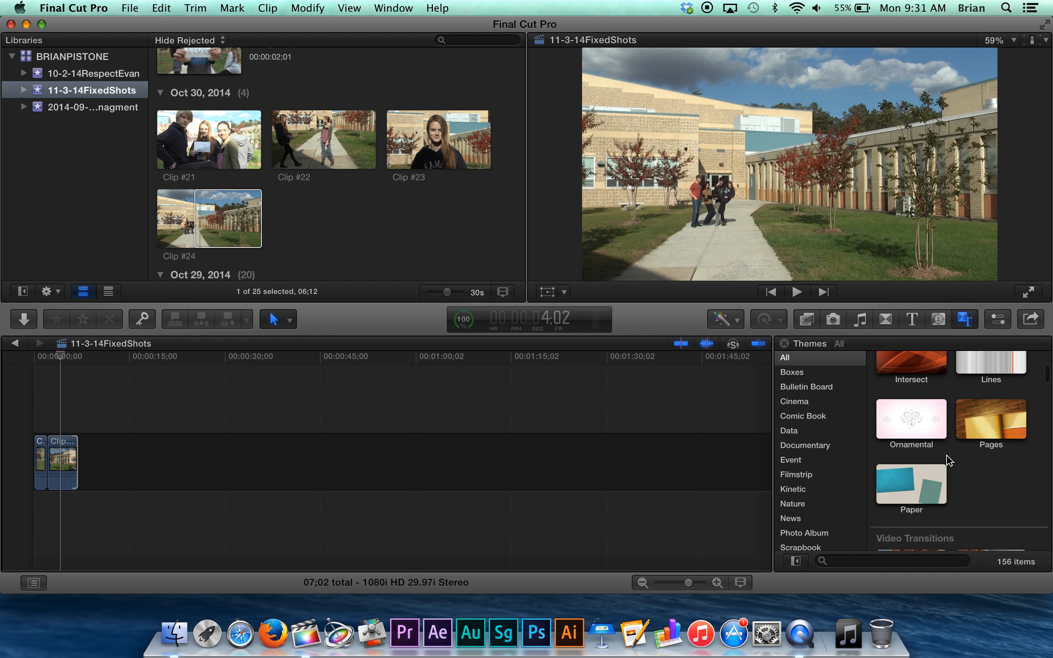
scroll(948, 459, up, 6)
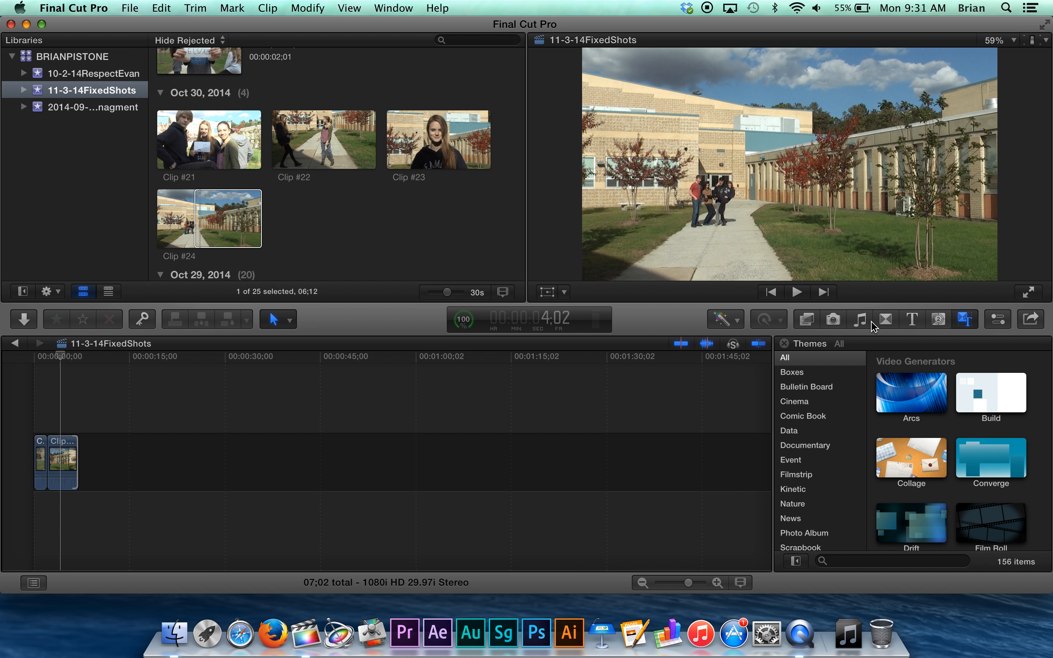
Step: Search the titles for "third" and attach the Basic Lower Third title above the start of Clip #24 in the timeline
click(913, 321)
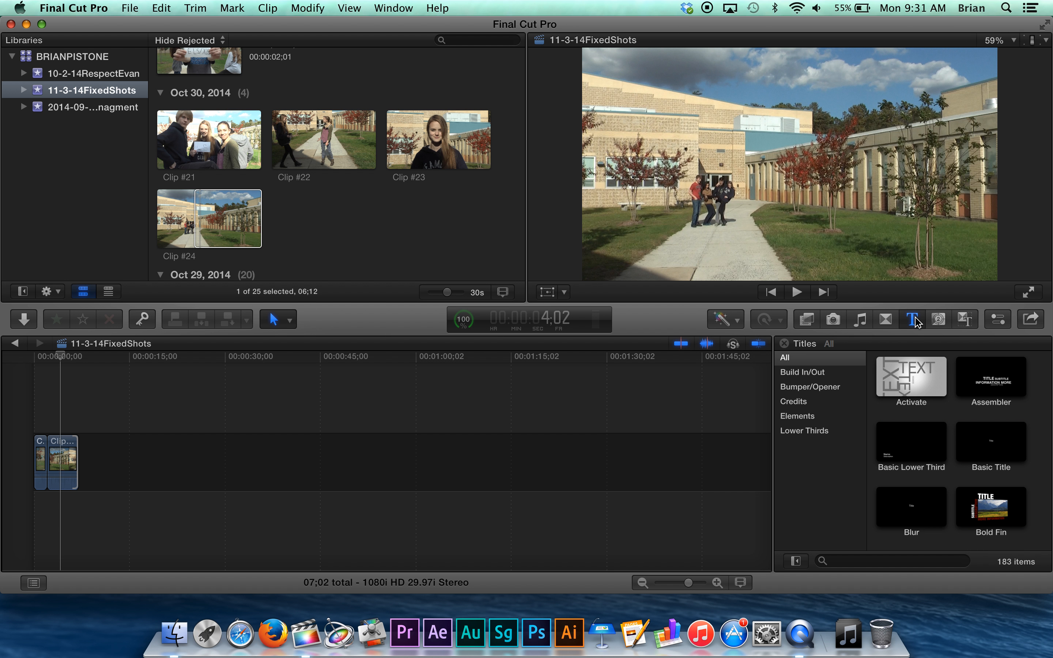
scroll(991, 460, down, 8)
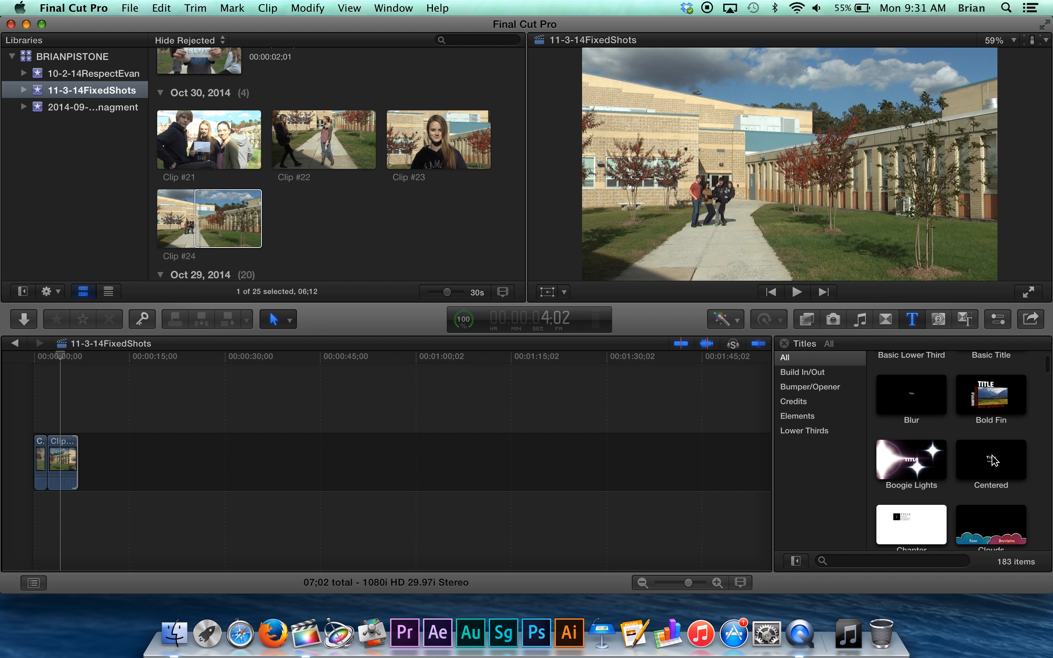
scroll(991, 459, down, 5)
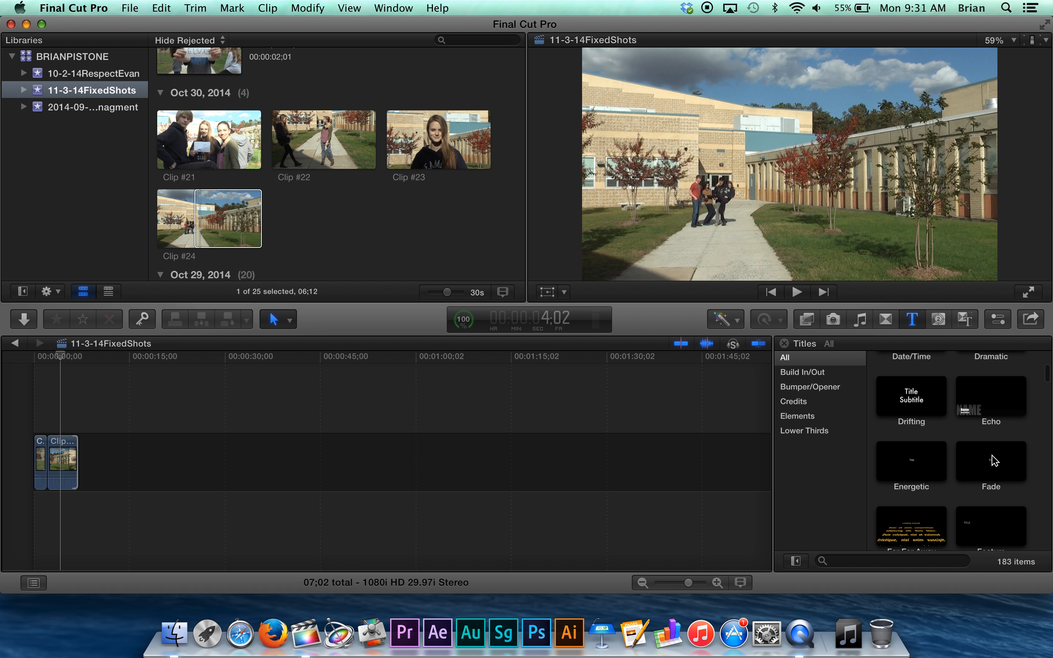
click(849, 562)
text(third)
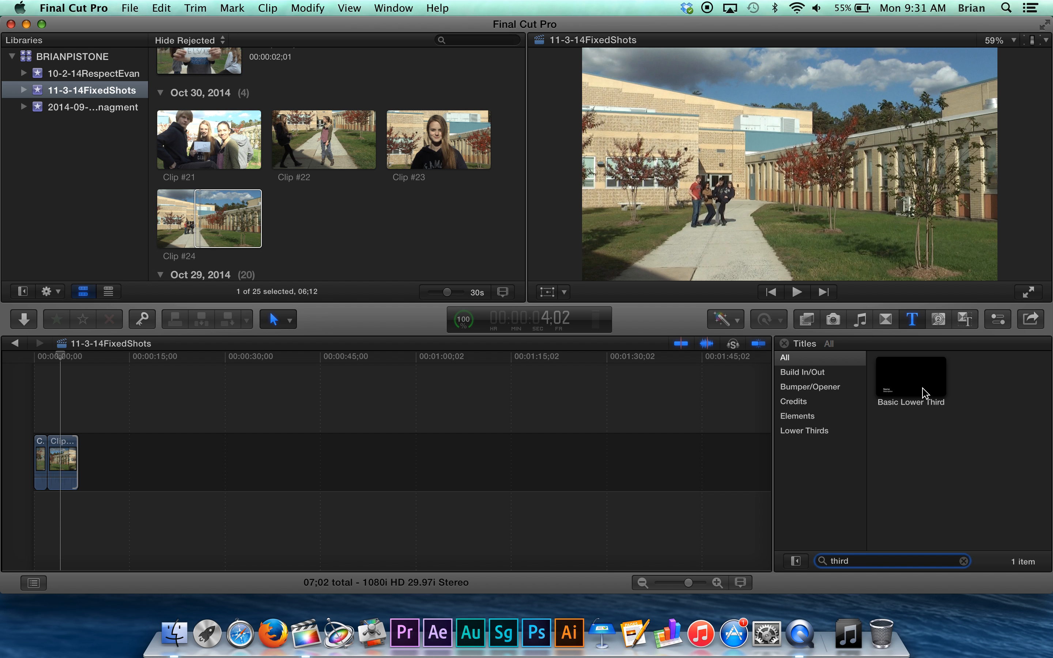
click(922, 389)
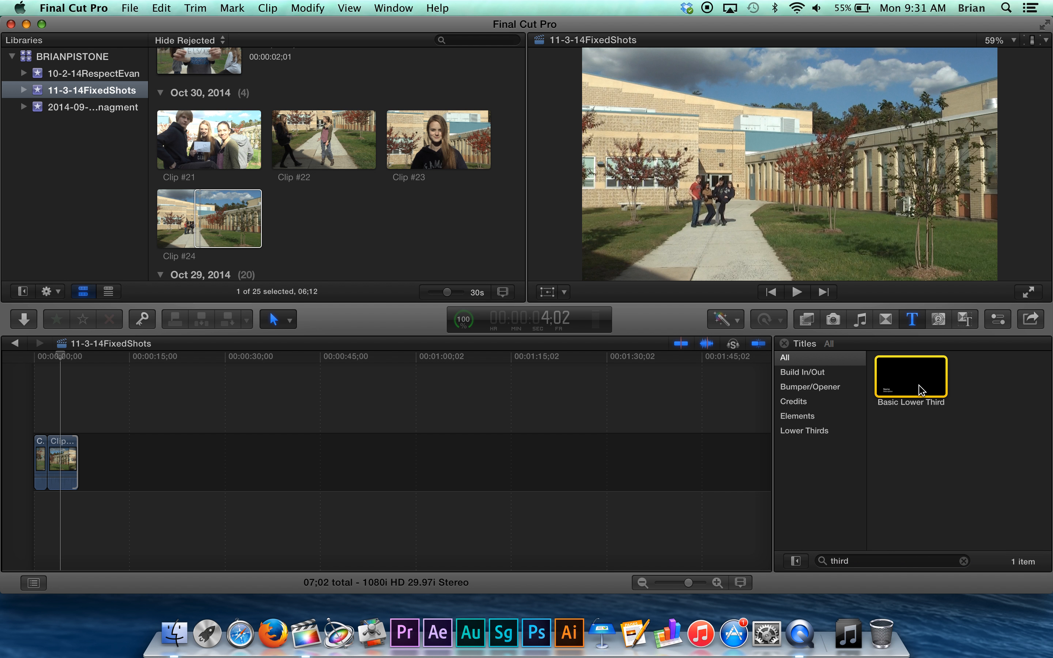
drag(921, 389, 49, 413)
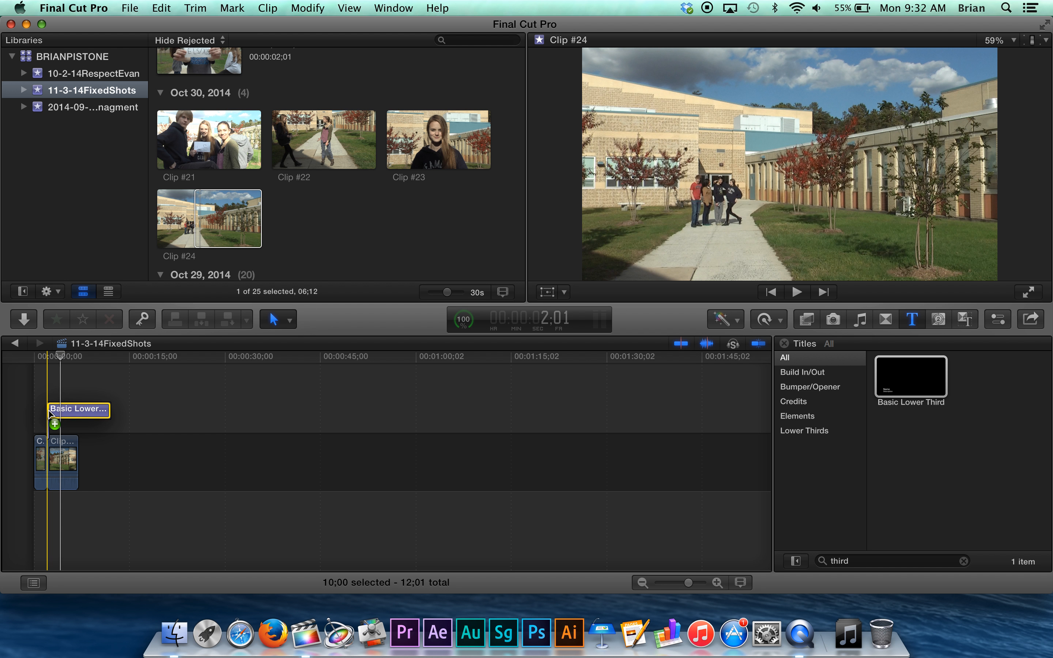
drag(49, 412, 49, 414)
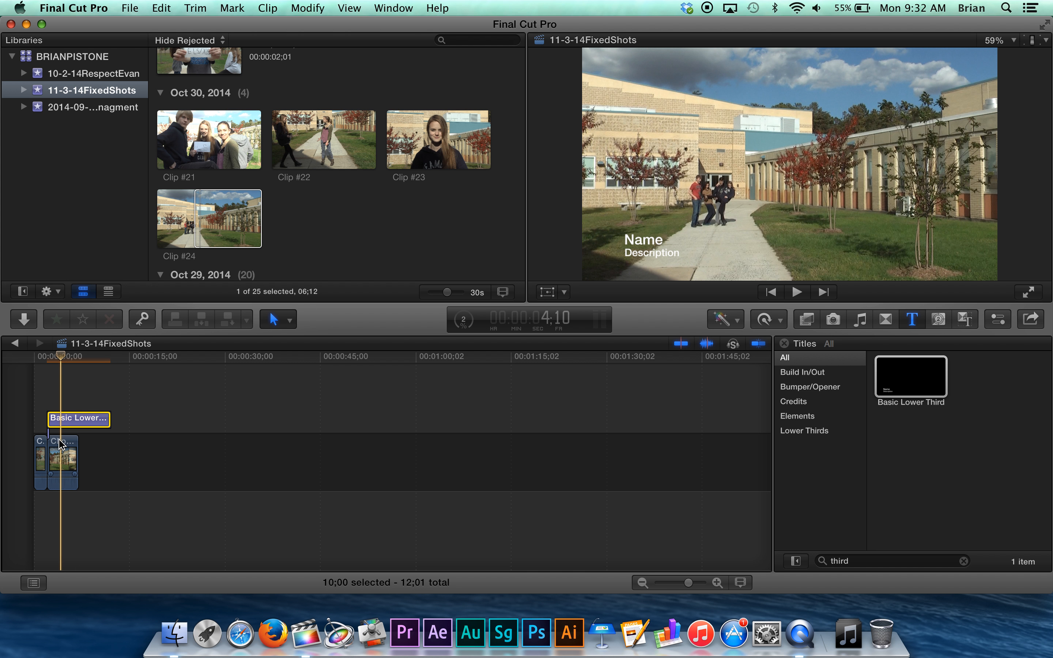
Step: Try moving Clip #24 with its attached title ahead of the first timeline clip, and return it to second place
mouse_move(59, 441)
mouse_down()
mouse_move(94, 443)
mouse_move(60, 441)
mouse_up()
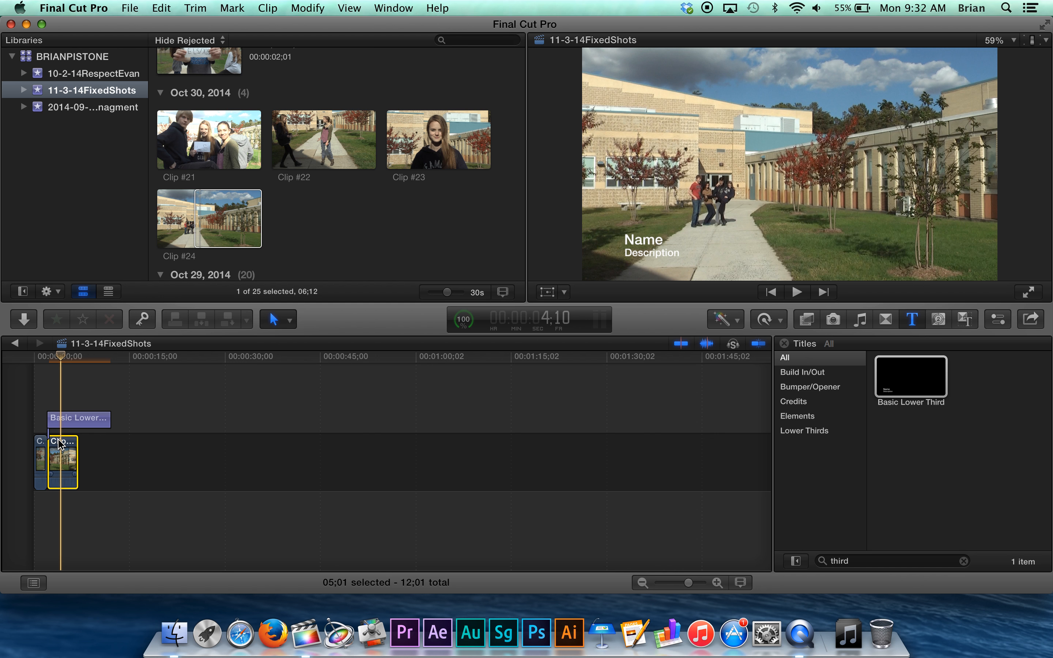
mouse_move(67, 450)
mouse_down()
mouse_move(34, 450)
mouse_move(53, 451)
mouse_up()
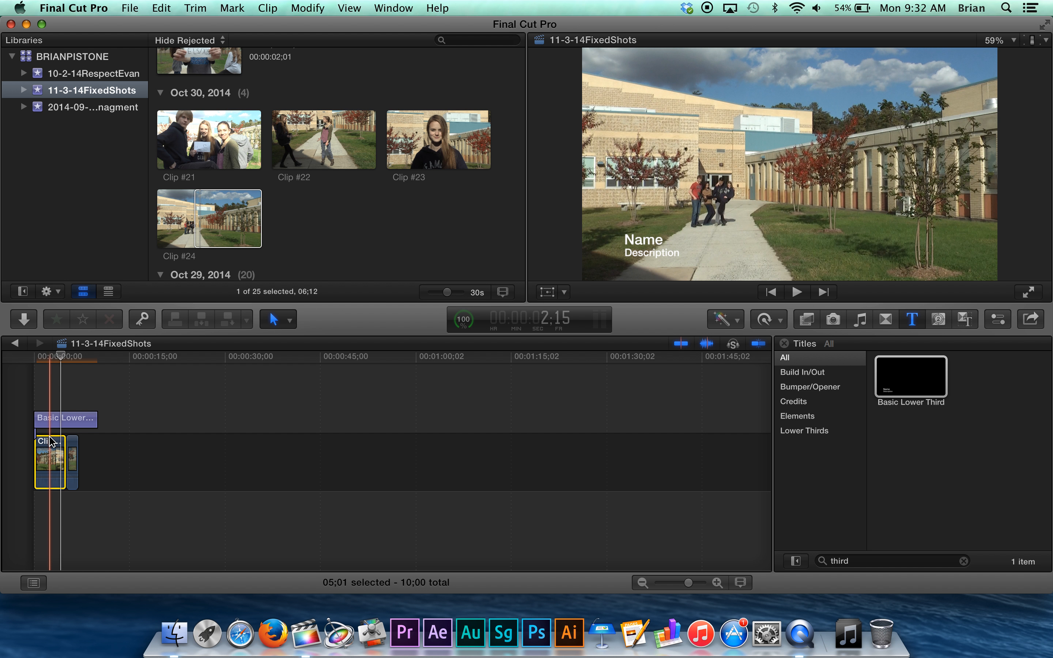
drag(50, 442, 100, 445)
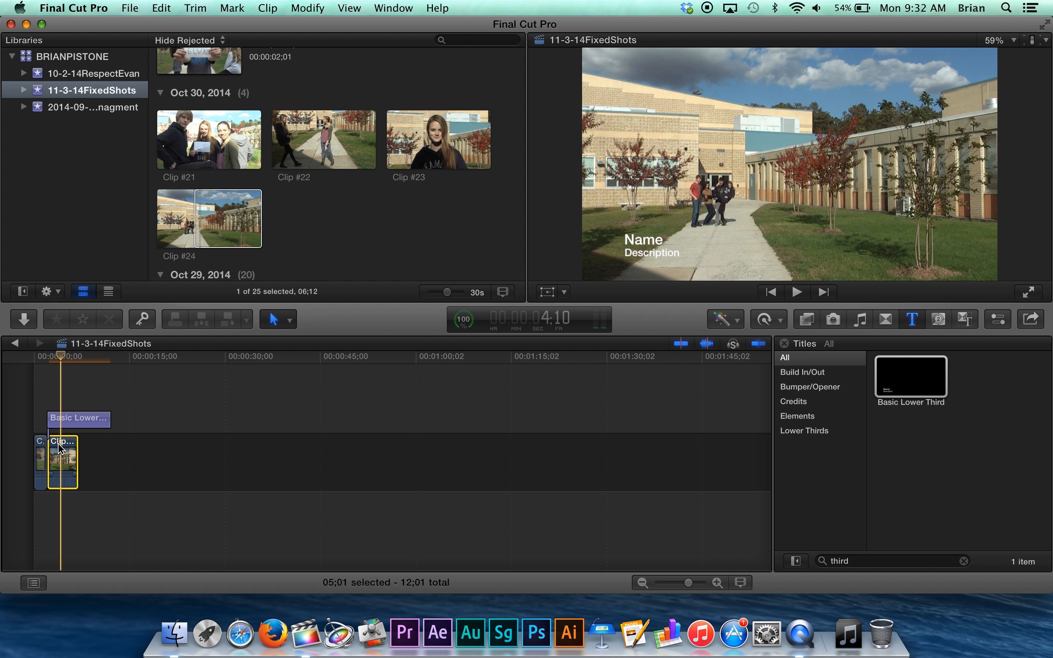
Step: Shorten the Basic Lower Third title to end with Clip #24, and select its Name line for editing in the viewer
drag(107, 422, 78, 425)
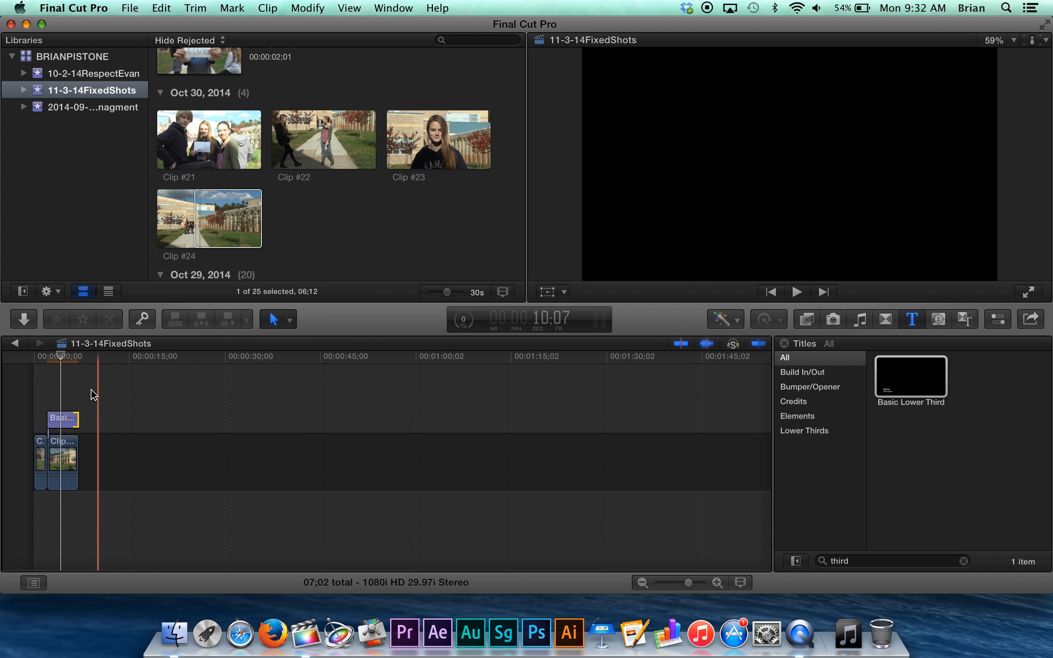
click(61, 423)
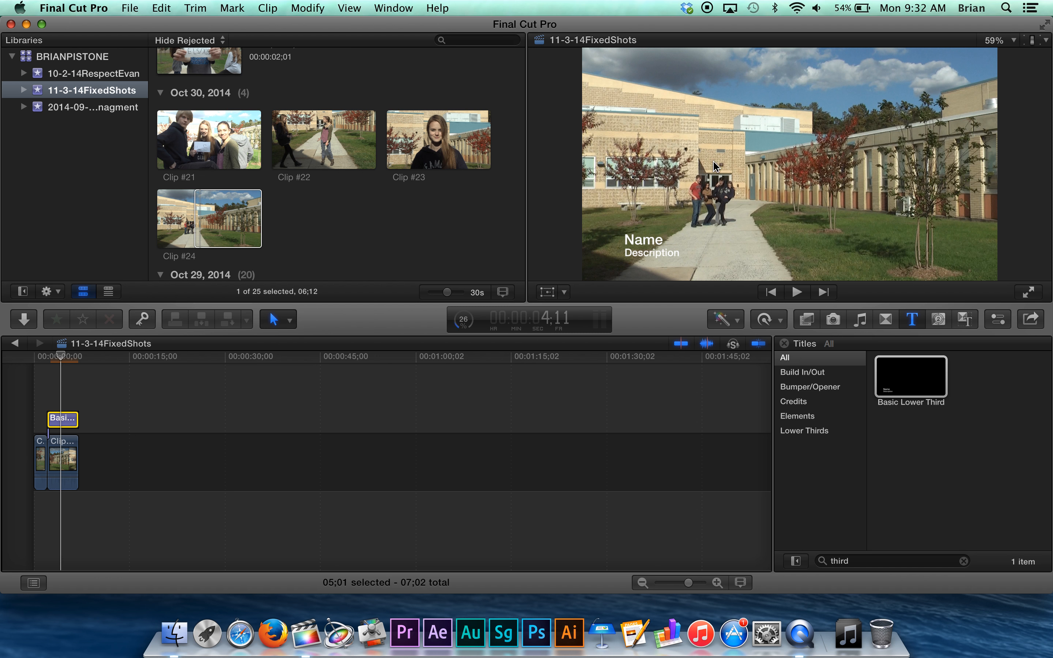
click(641, 241)
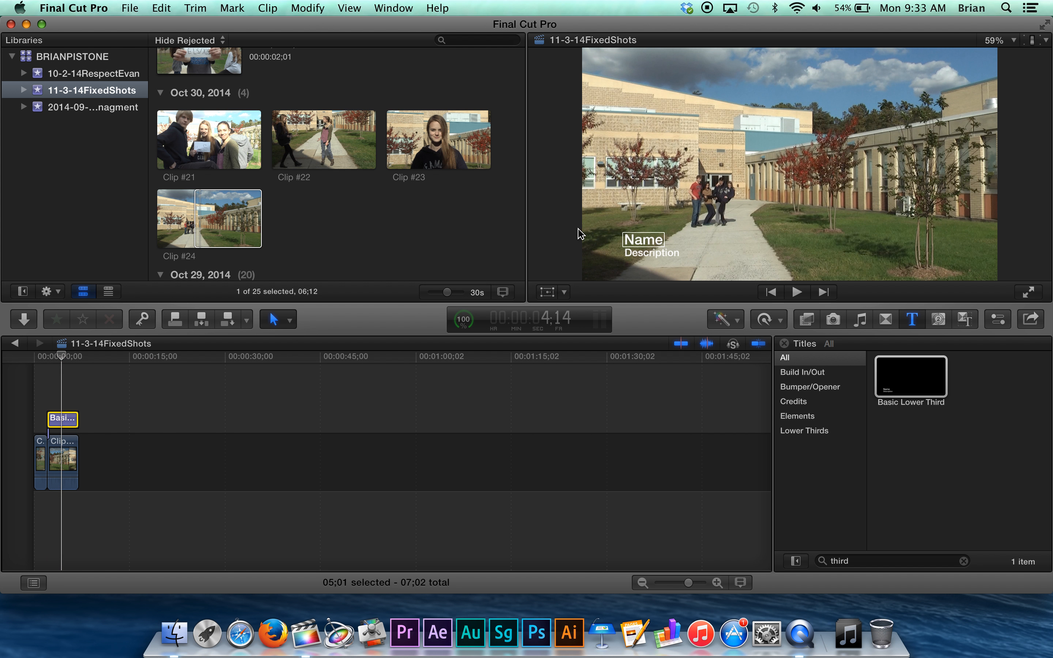
double_click(636, 241)
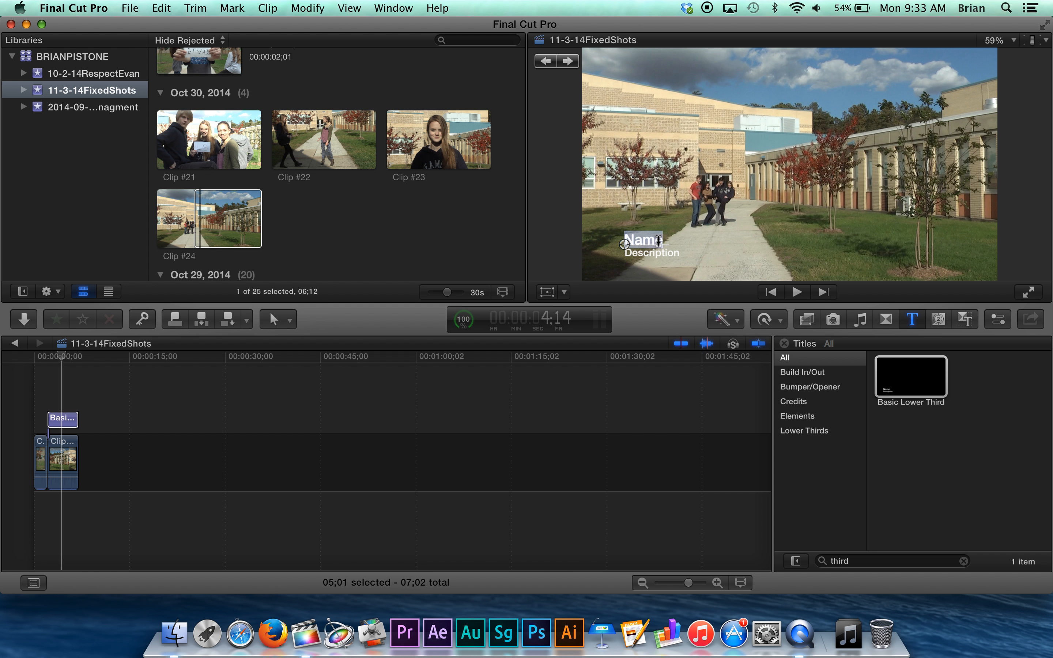
Step: Replace the title's Name text with "ELS/XLS" and set its font size to 151 in the text properties
click(997, 320)
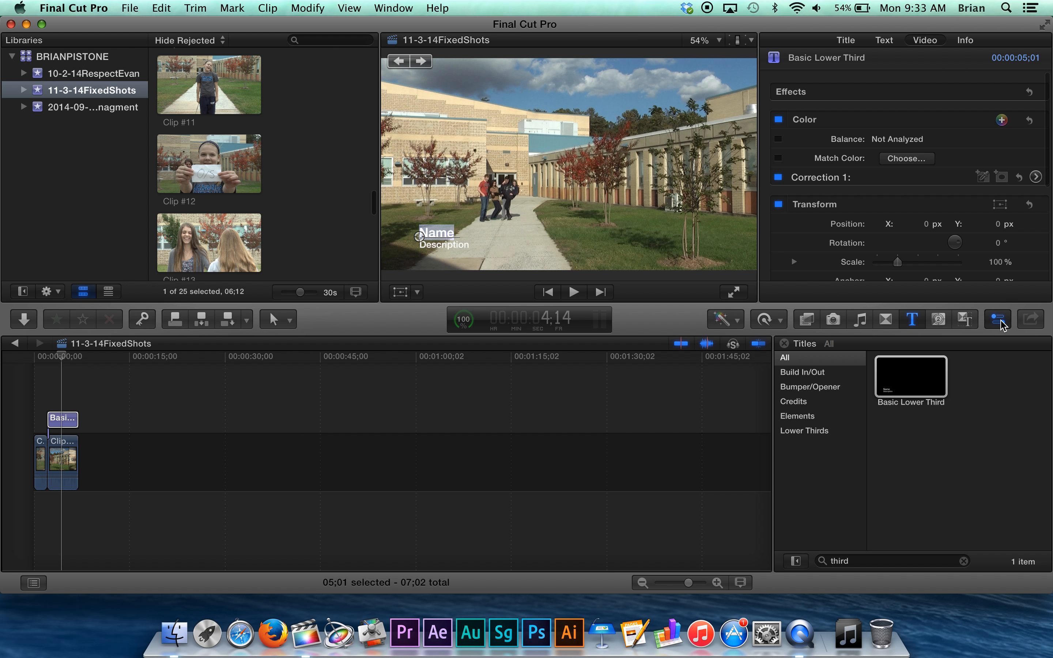
click(851, 39)
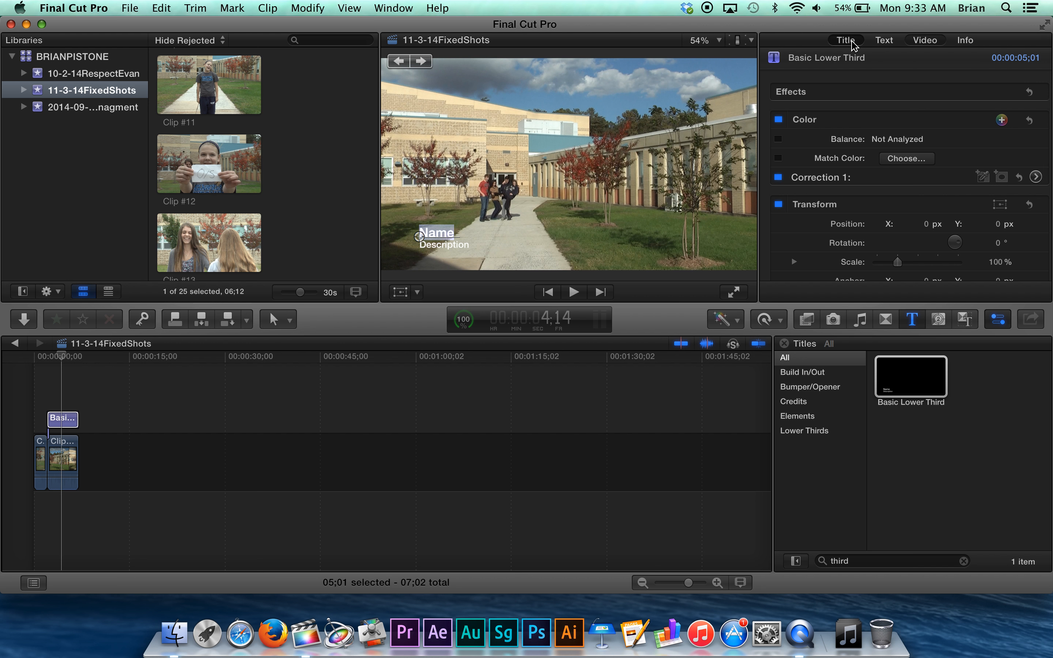
click(881, 40)
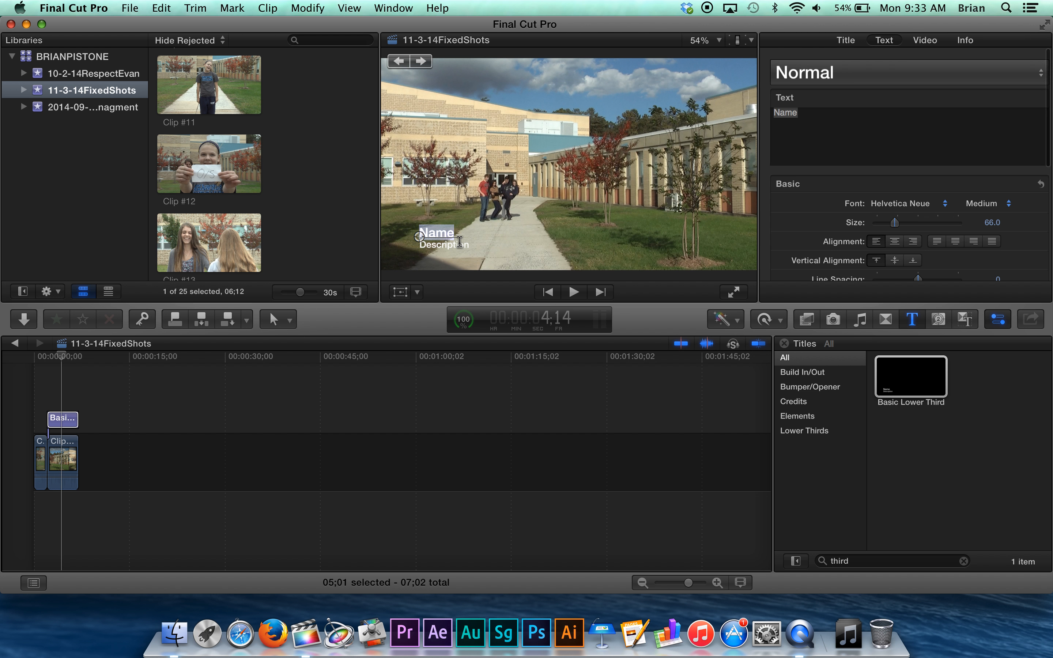
click(844, 127)
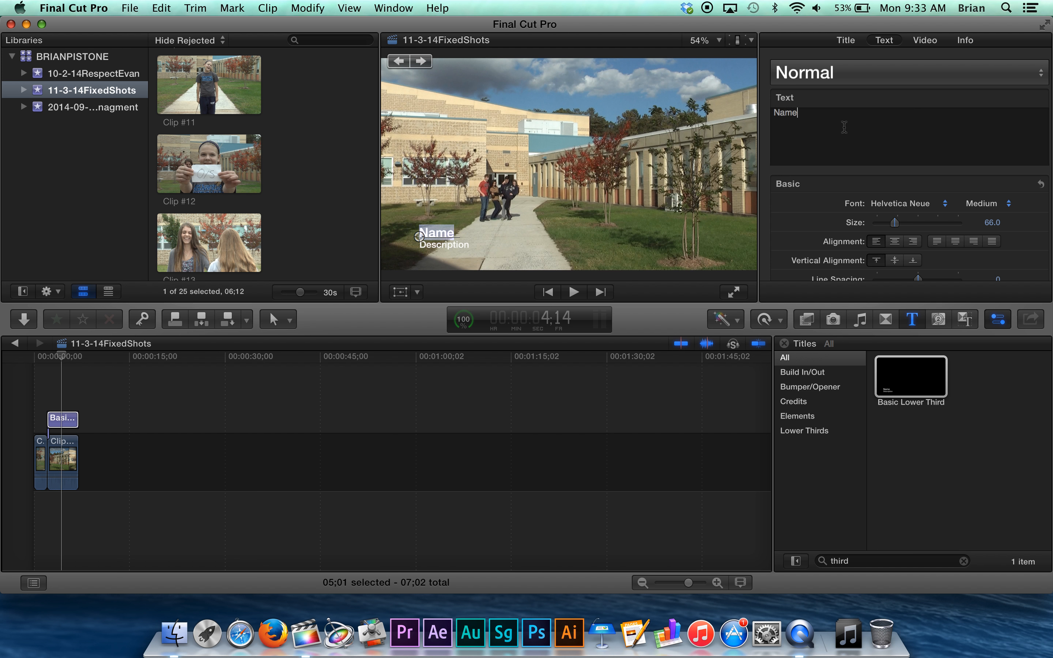
drag(829, 113, 750, 115)
text(EL)
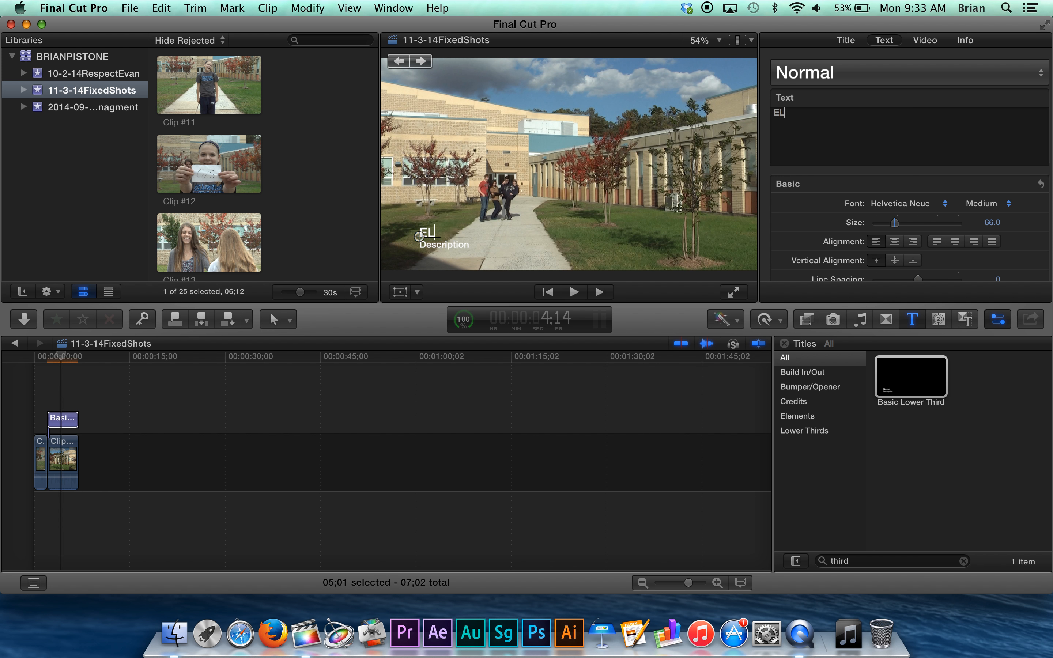
text(S/XLS)
drag(899, 227, 918, 235)
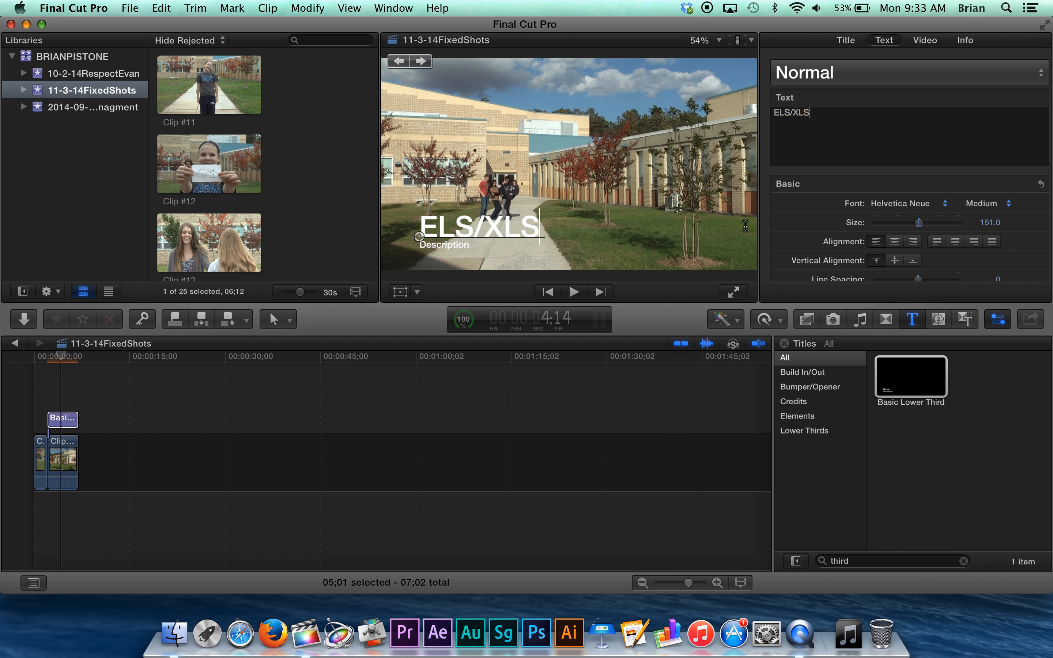
Step: Enable a drop shadow on the ELS/XLS text and show its settings
scroll(836, 215, down, 10)
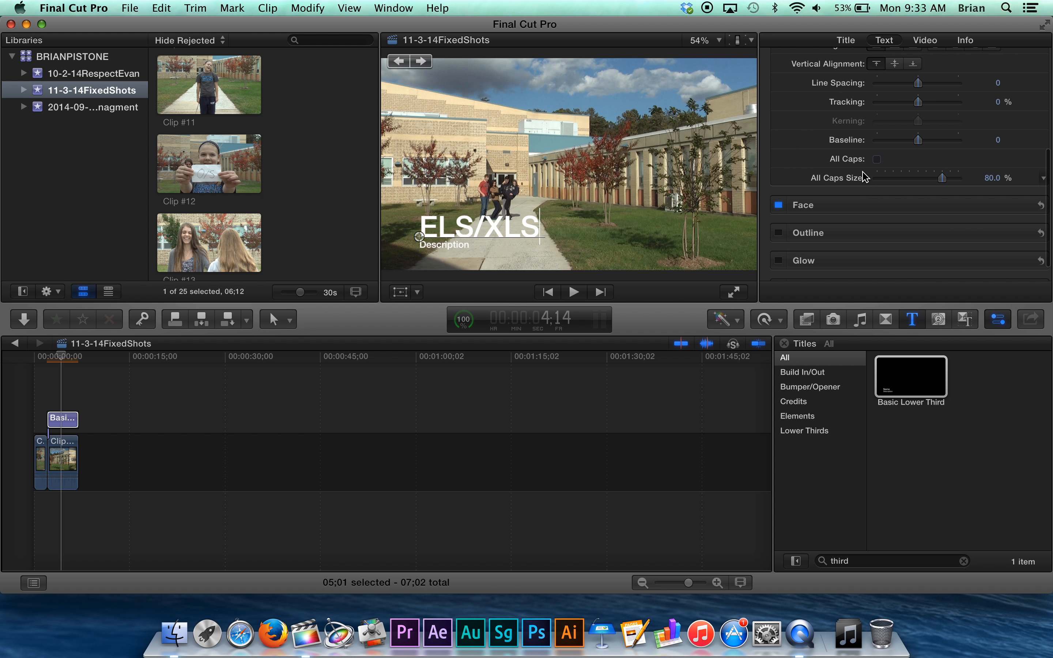
scroll(807, 244, down, 3)
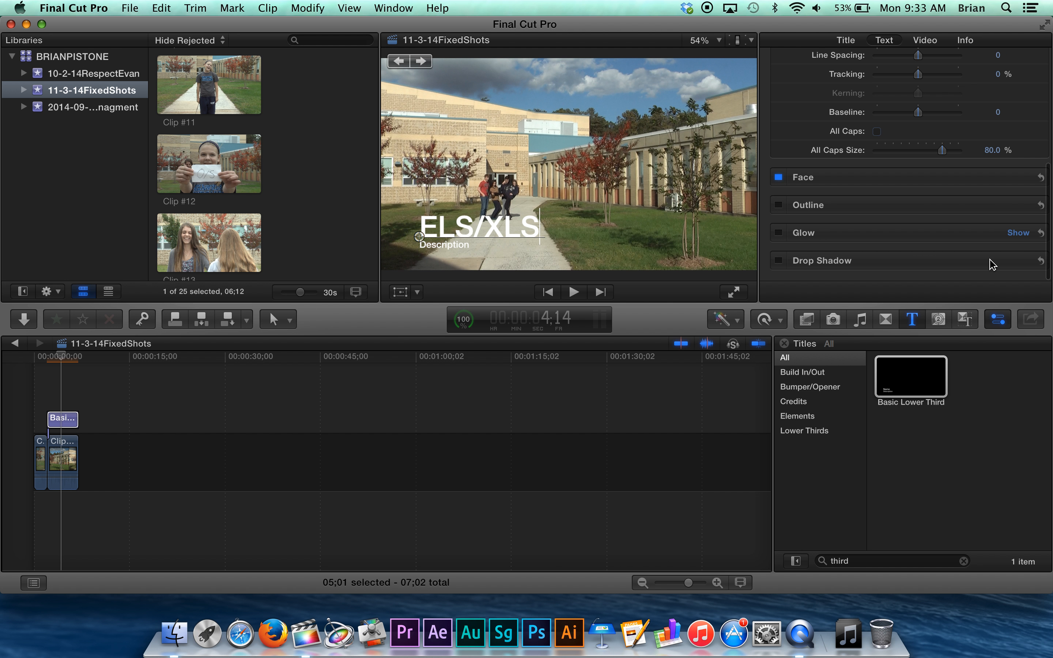
click(1017, 263)
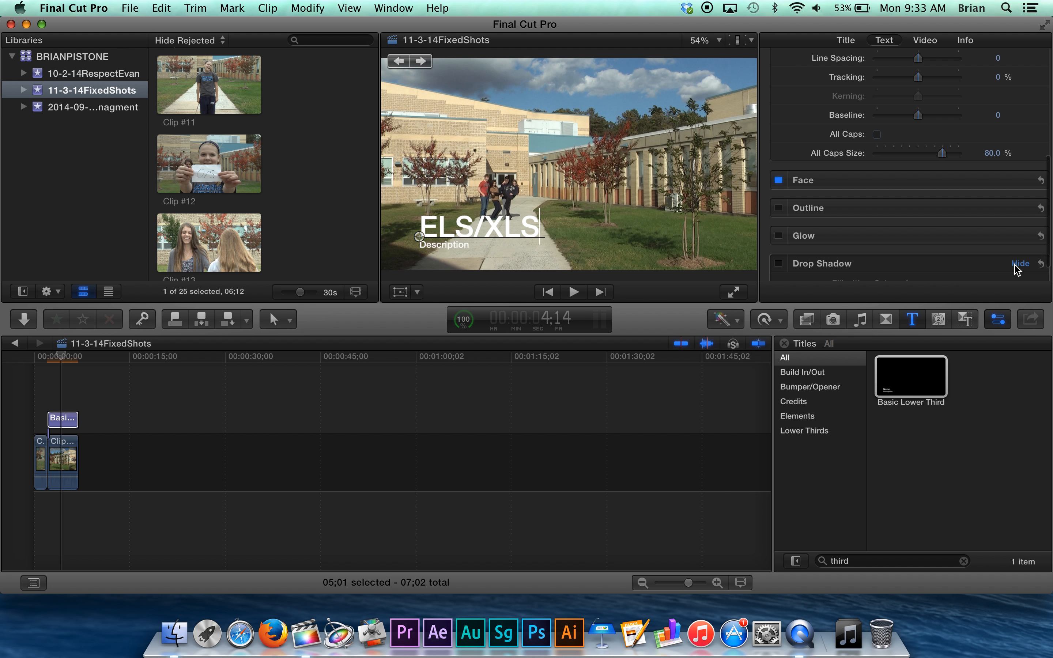
click(783, 212)
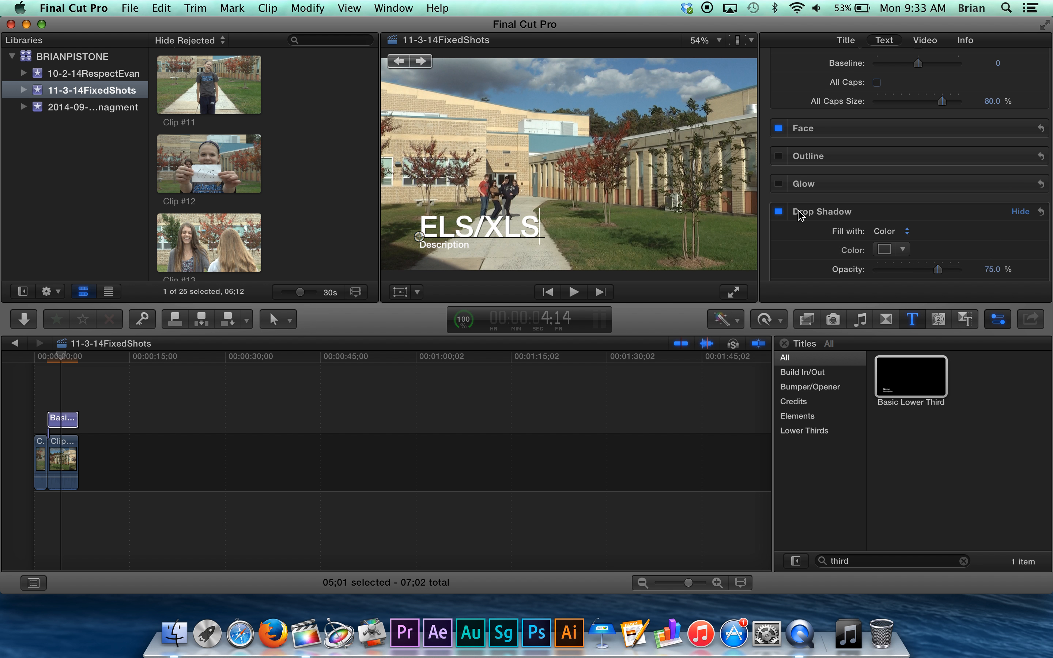
click(778, 212)
click(778, 211)
scroll(852, 229, down, 3)
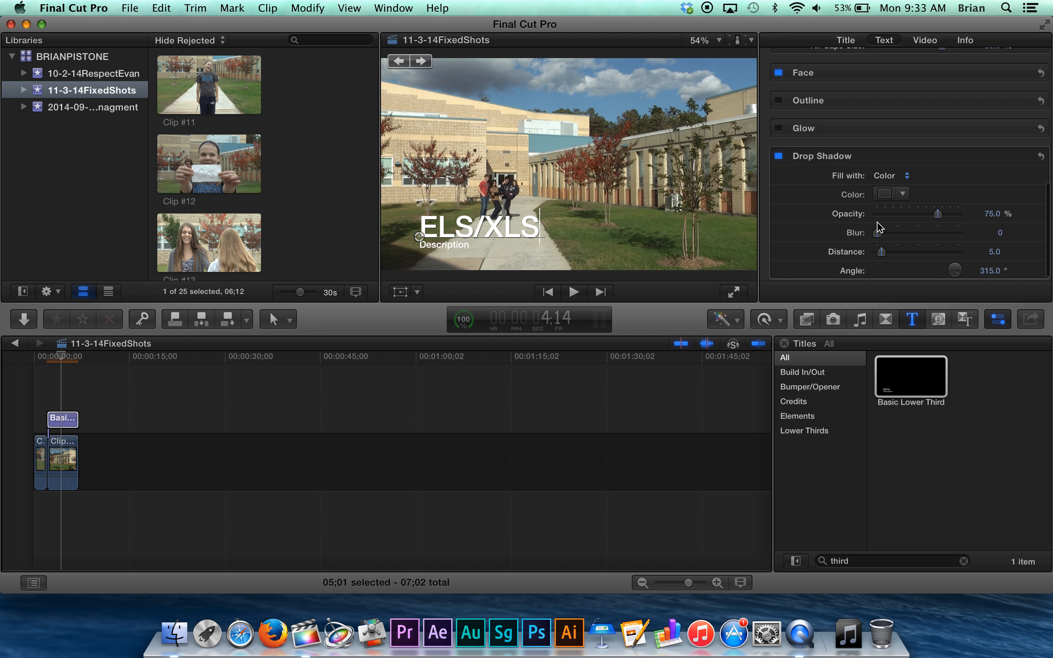
scroll(897, 254, down, 1)
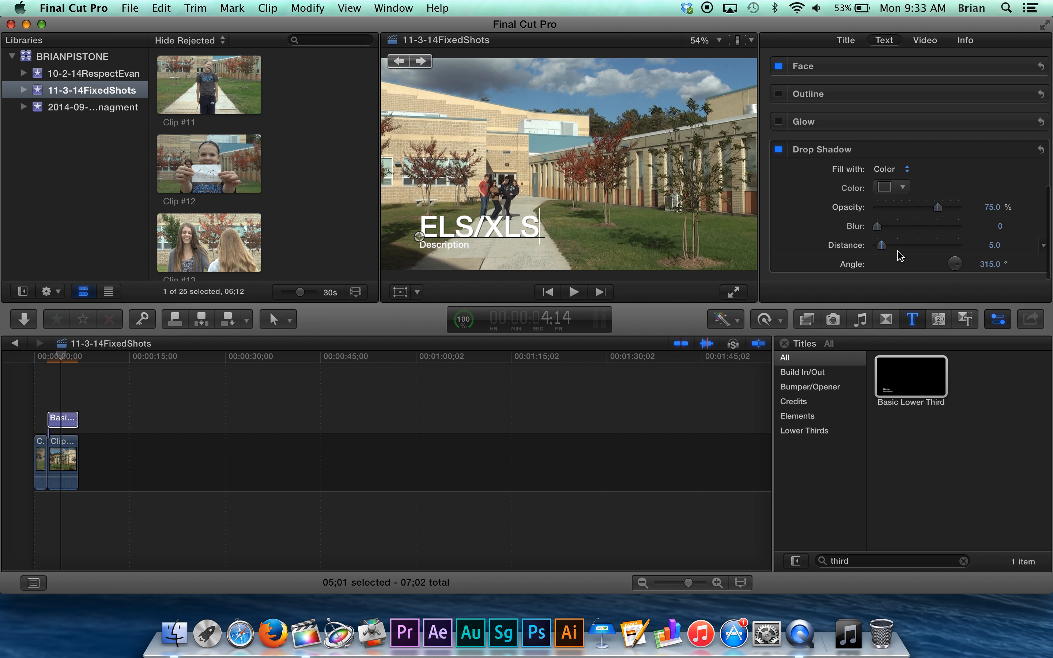
scroll(849, 243, down, 1)
Step: Delete the Description line from the lower-third title
click(444, 245)
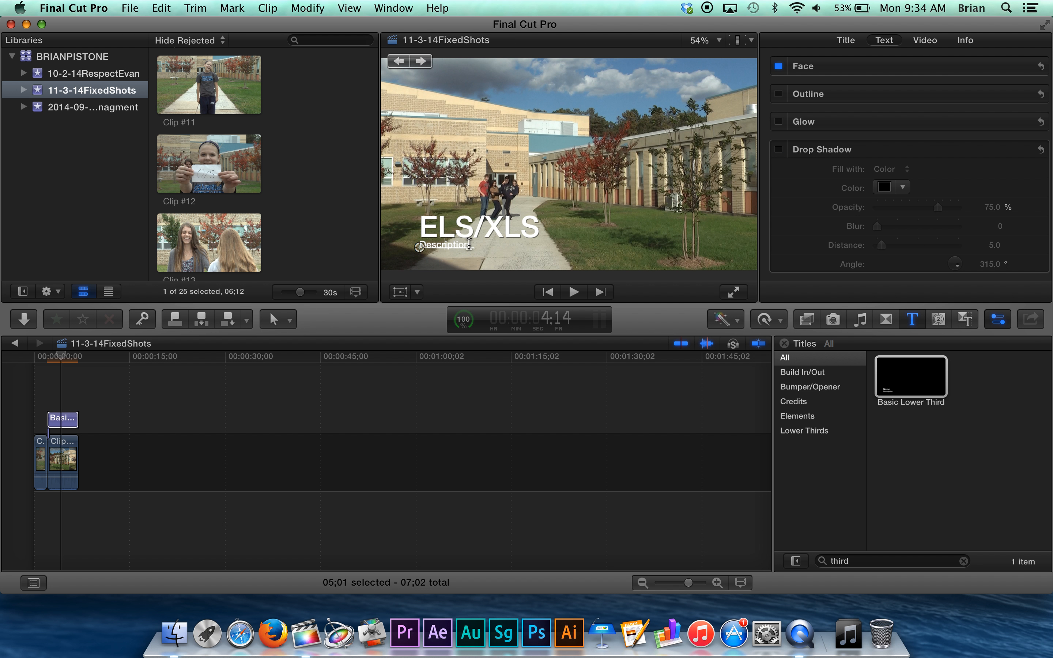
drag(468, 244, 413, 244)
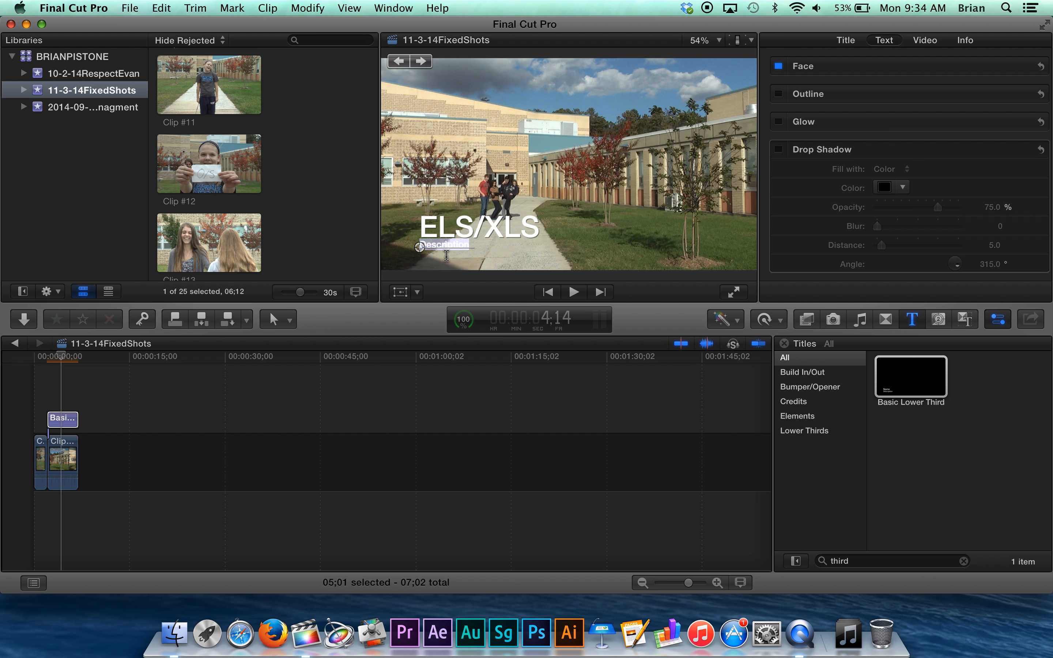
key(BackSpace)
key(BackSpace)
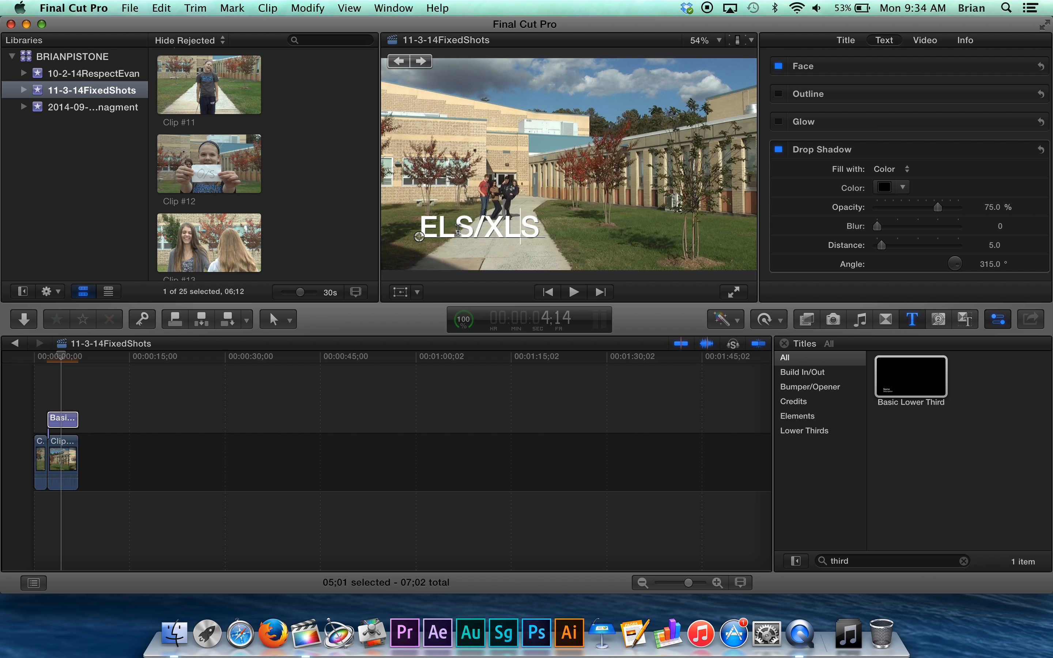
Step: Shift the title slightly using Transform, and show the title/action safe zones over the picture
click(399, 292)
mouse_move(568, 170)
mouse_down()
mouse_move(568, 182)
mouse_move(564, 172)
mouse_up()
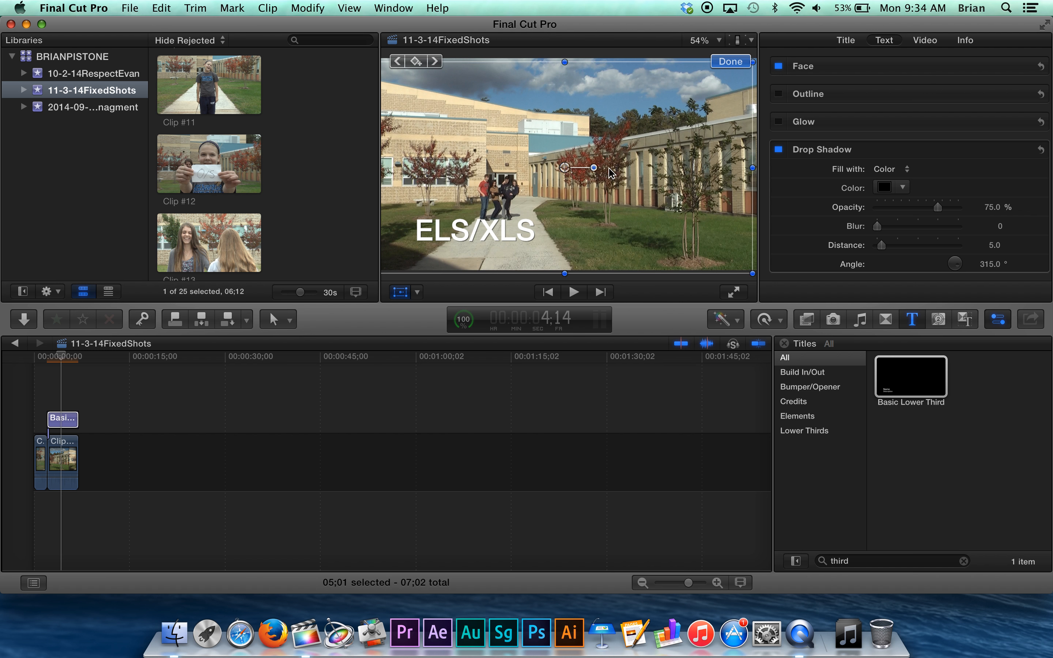
click(718, 40)
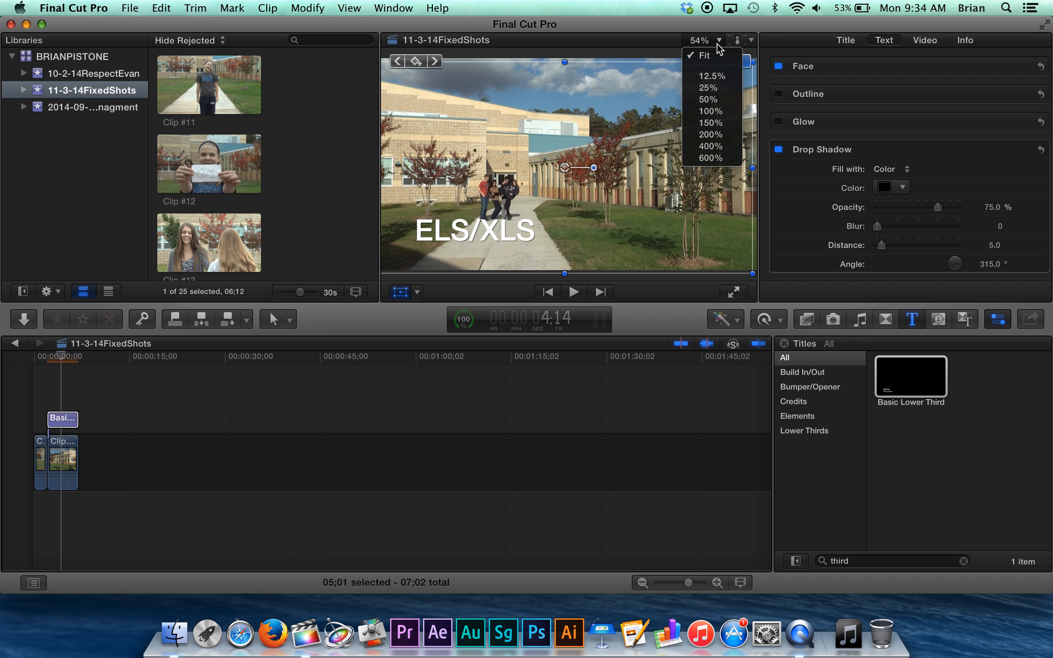
click(751, 44)
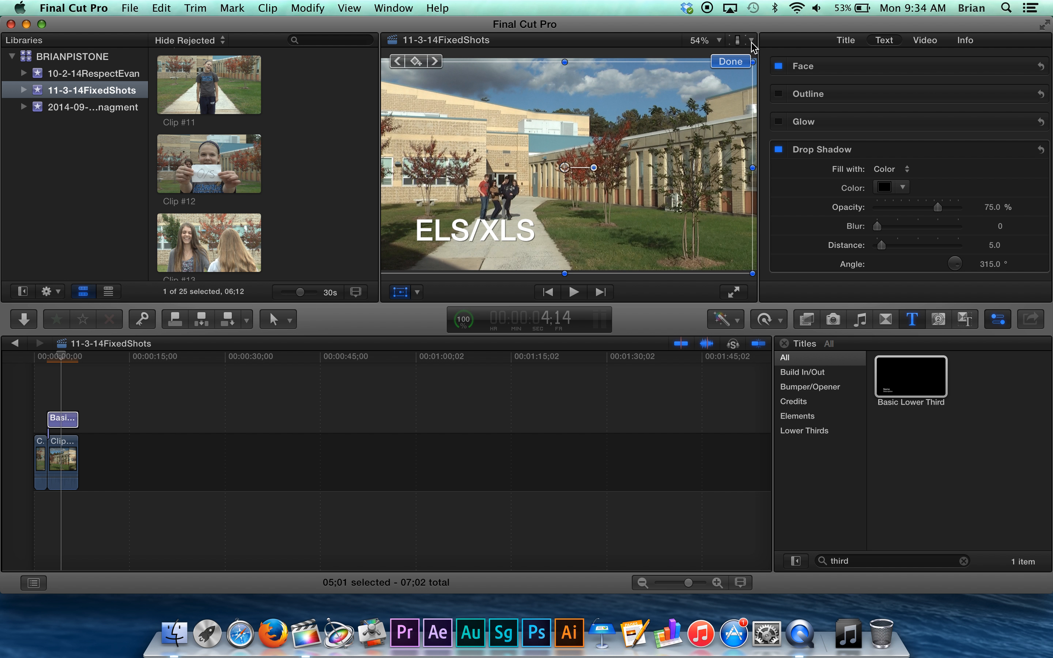
click(751, 41)
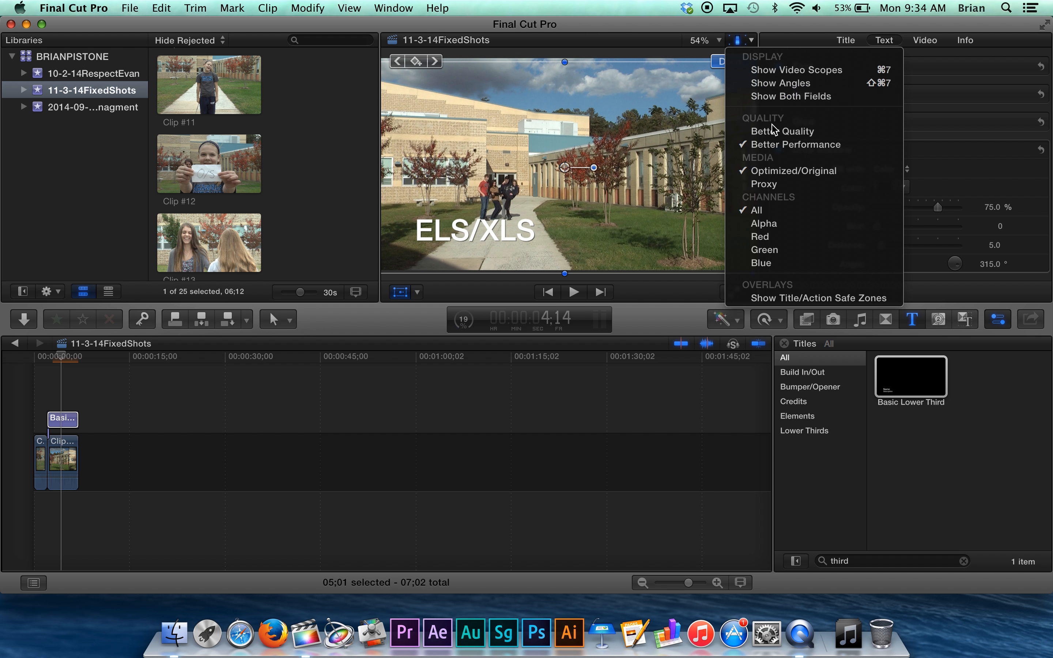
click(789, 301)
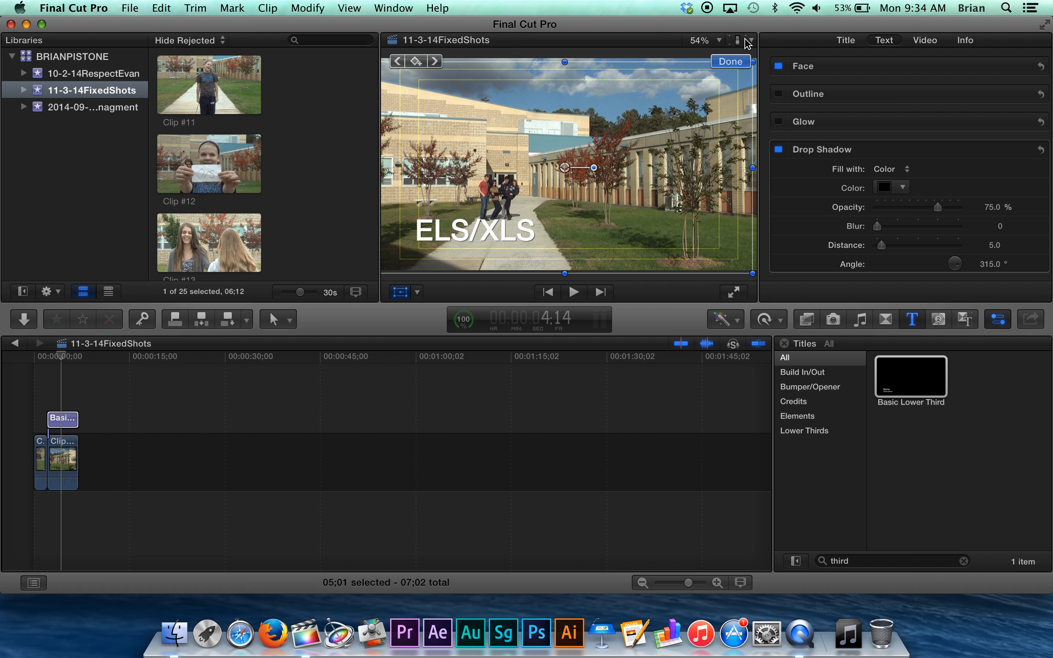
Step: Position the ELS/XLS title at the lower-left corner of the title-safe zone and deselect it
click(750, 41)
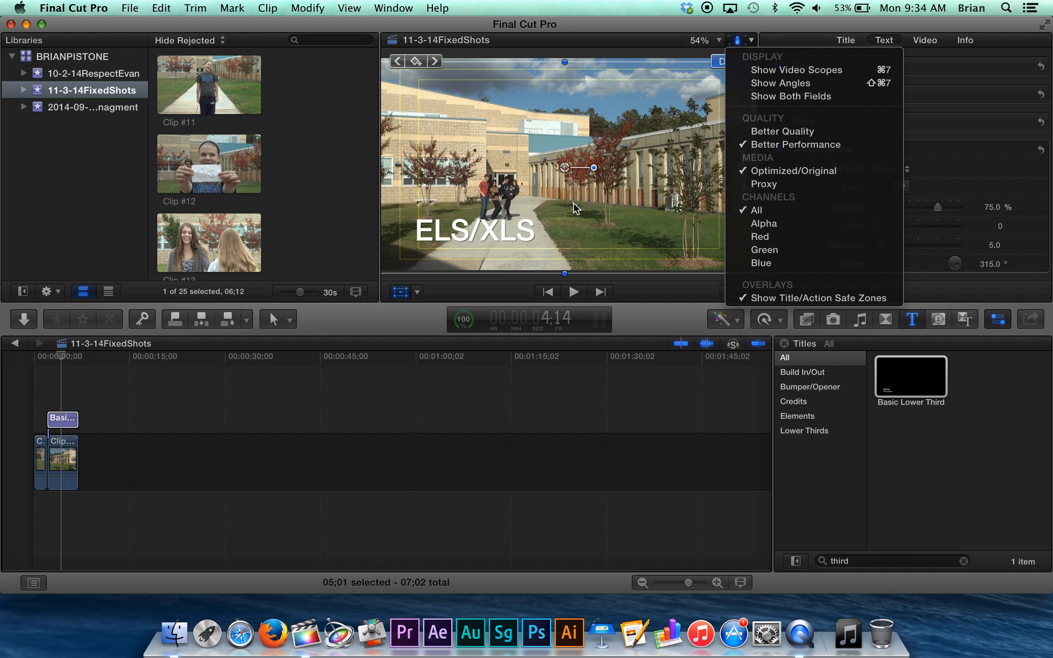
click(753, 39)
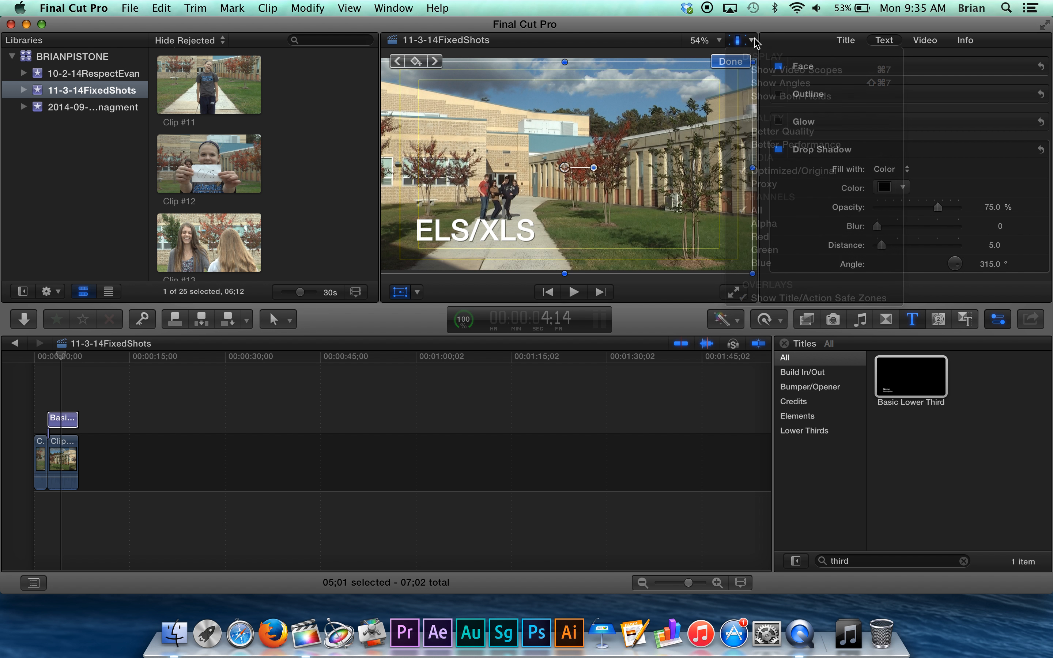
drag(452, 235, 453, 236)
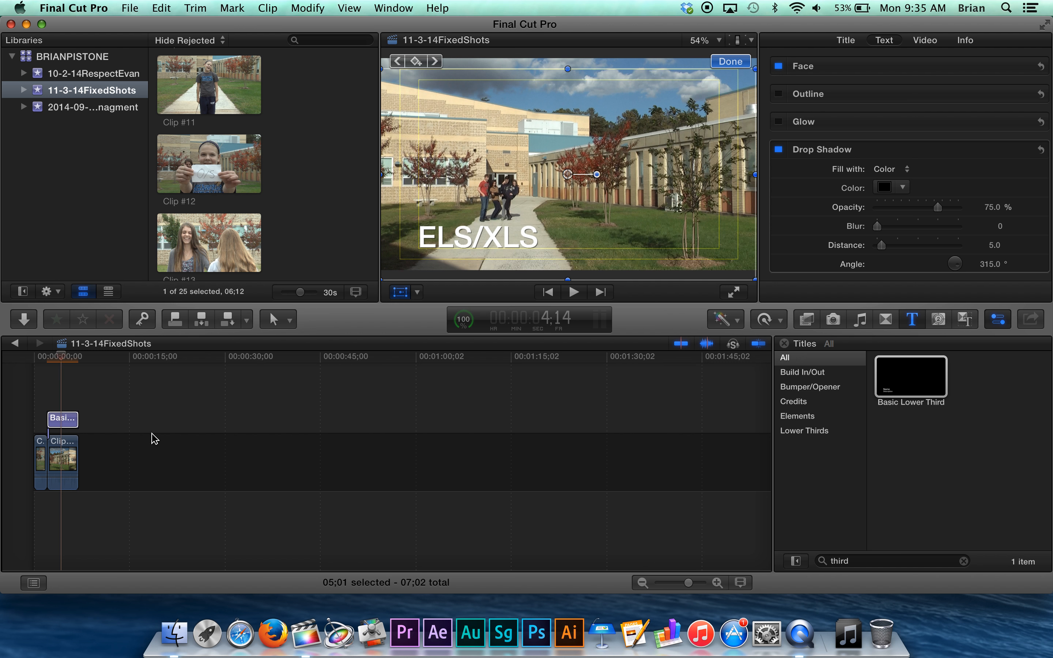
click(75, 402)
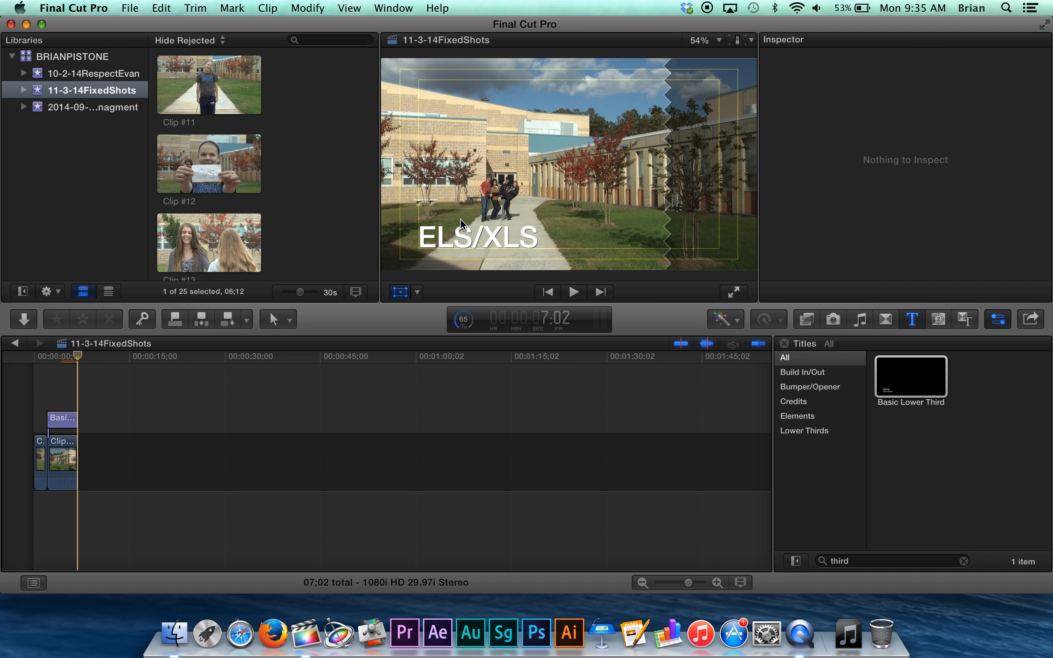
Step: Start sharing the project as a Master File and set the video codec to H.264
click(129, 9)
mouse_move(158, 159)
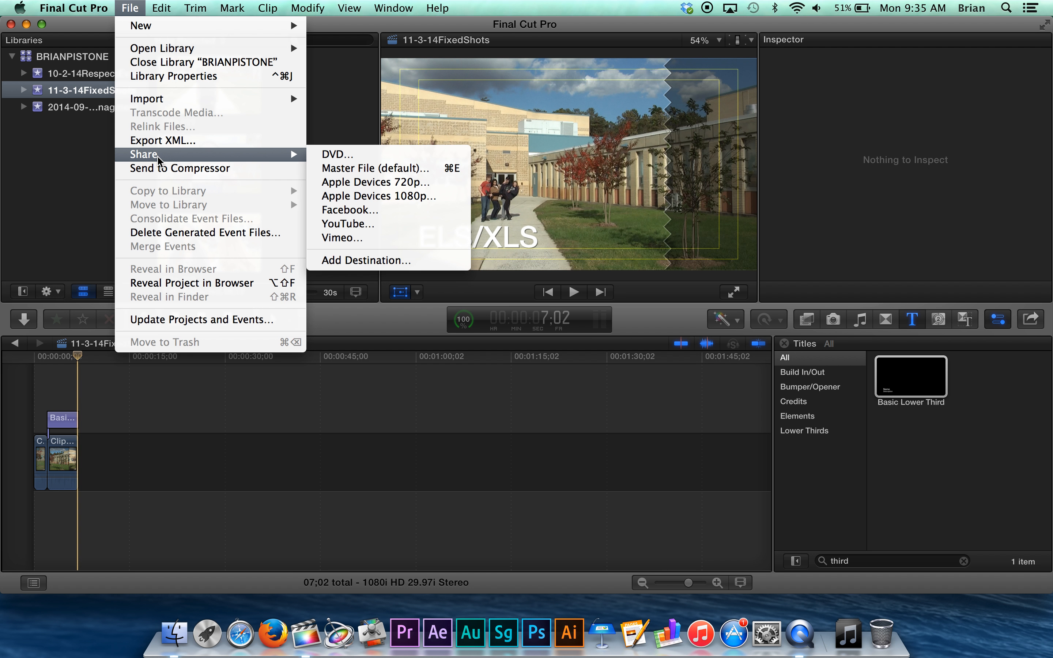
click(350, 169)
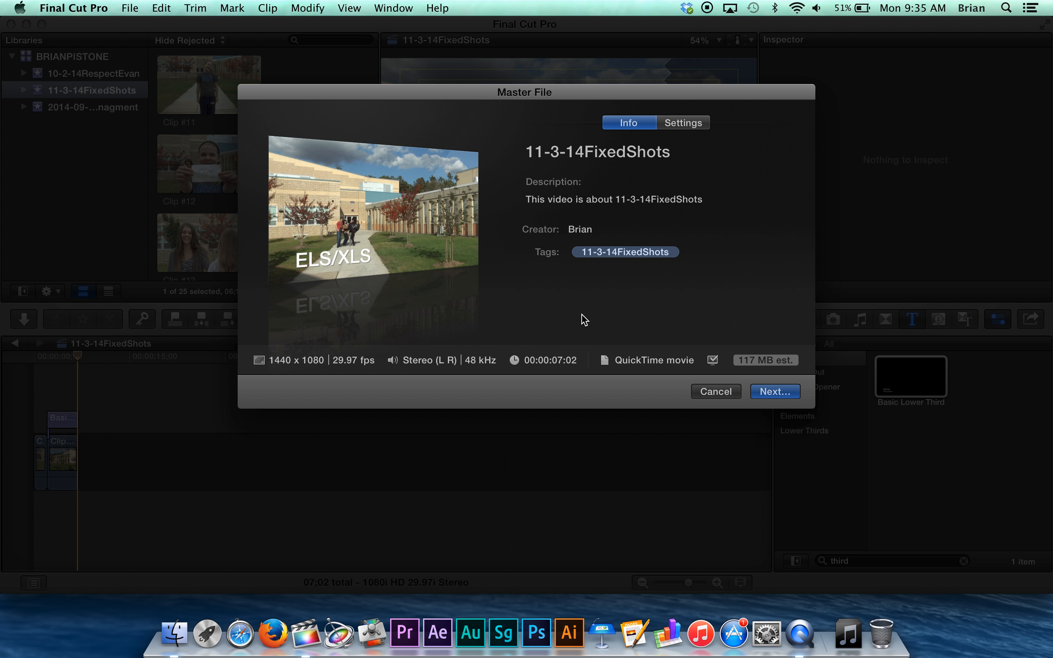
click(685, 126)
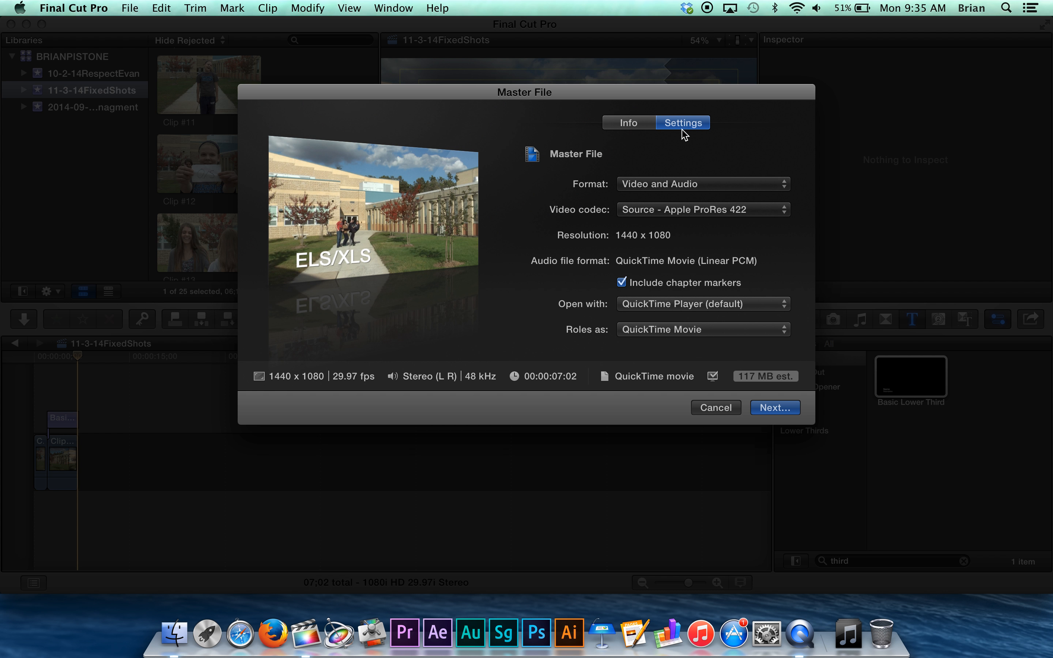
click(684, 211)
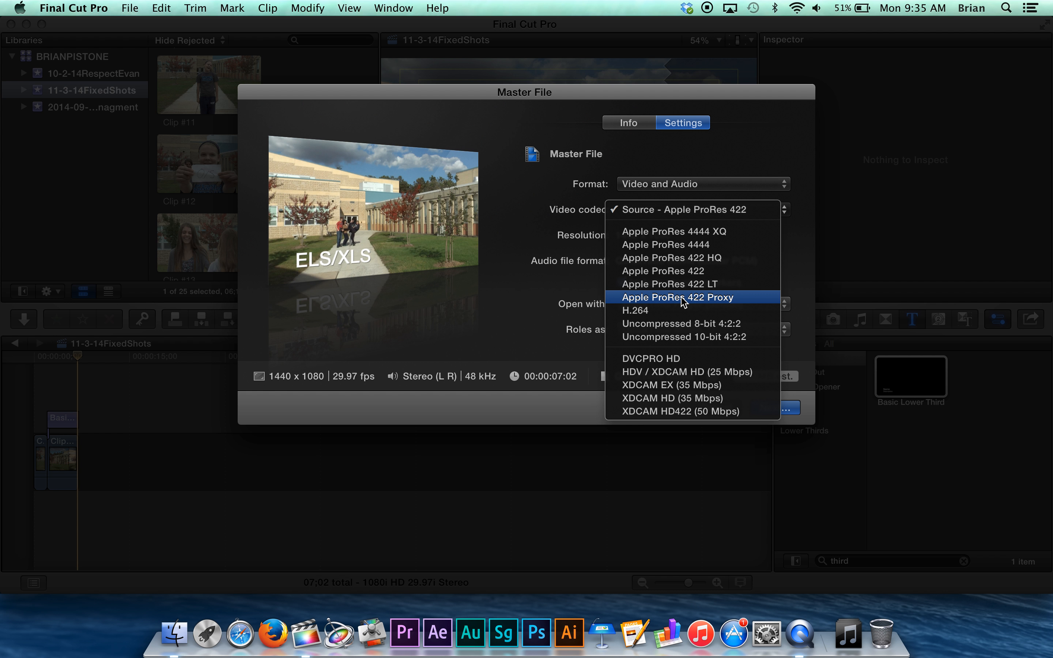
click(684, 311)
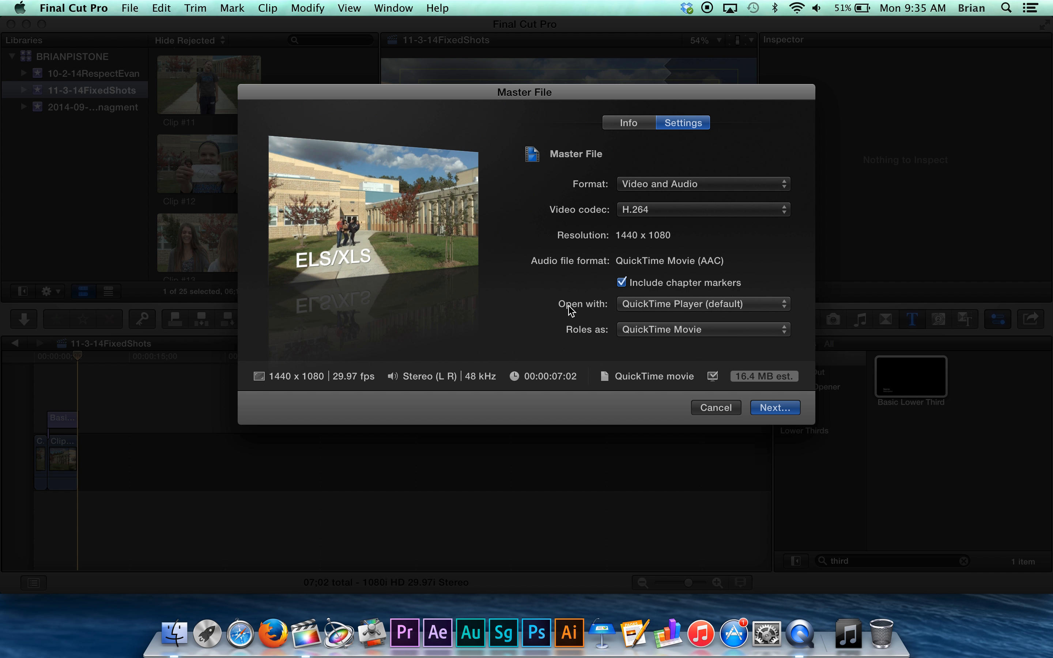
Step: Set the export to Do Nothing when done, and return to the export's general information
click(654, 308)
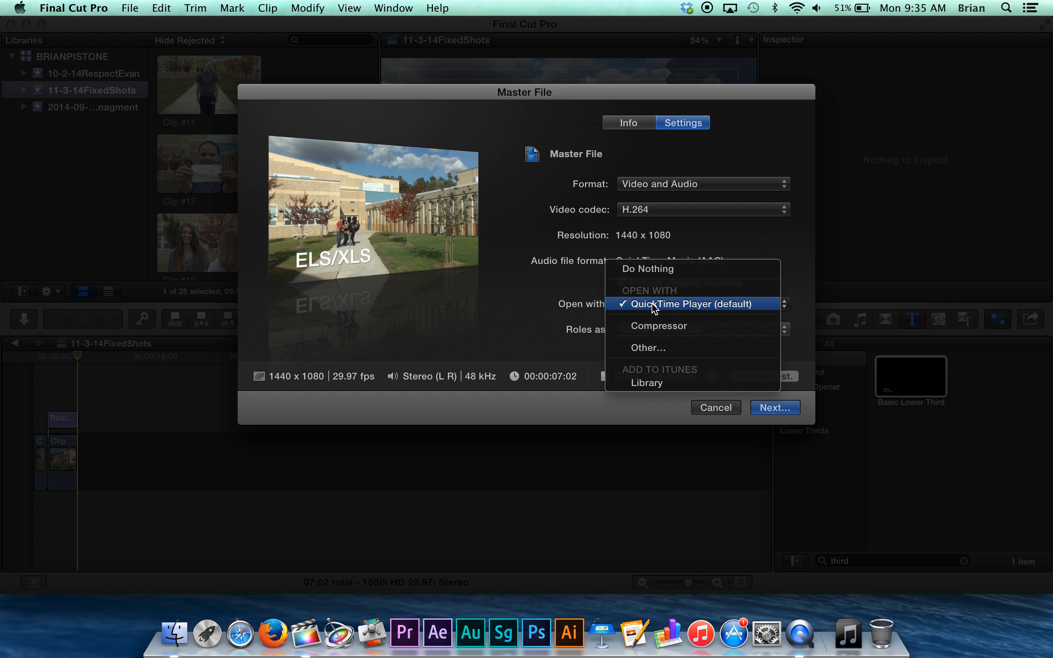
click(673, 275)
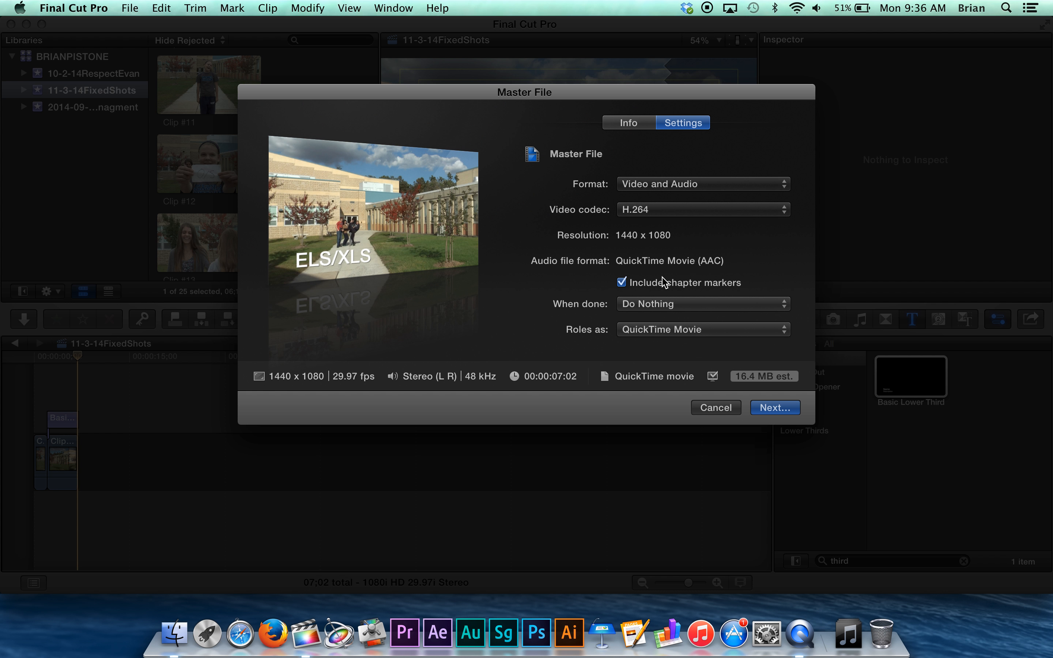
click(631, 123)
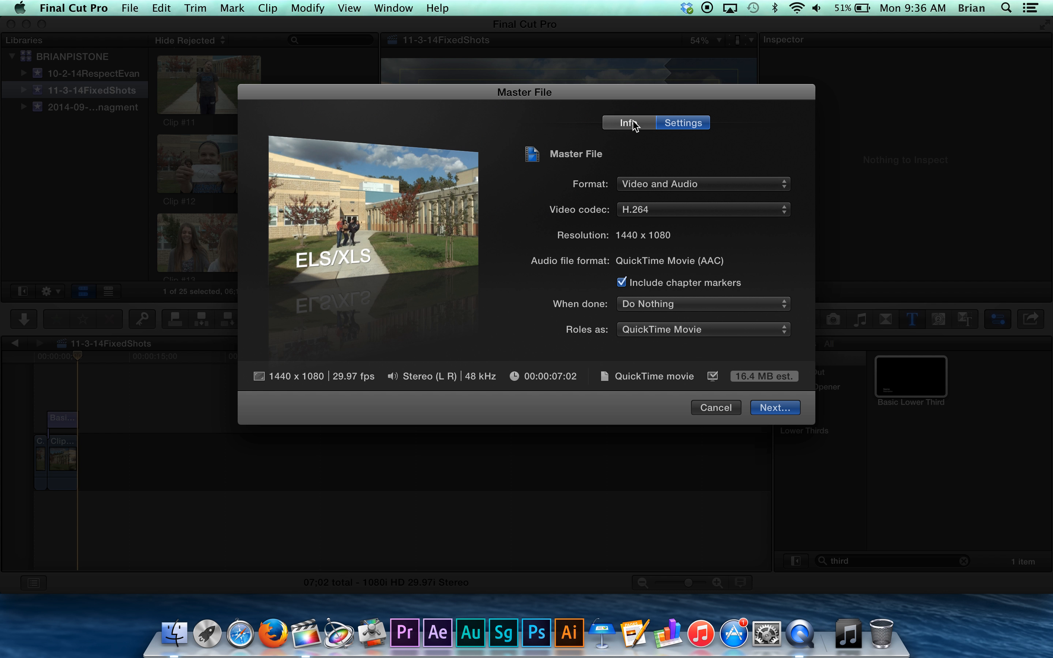
Step: Continue to saving the master file and choose the folder named like the library on LaCieServerBackup2 as the destination
click(770, 393)
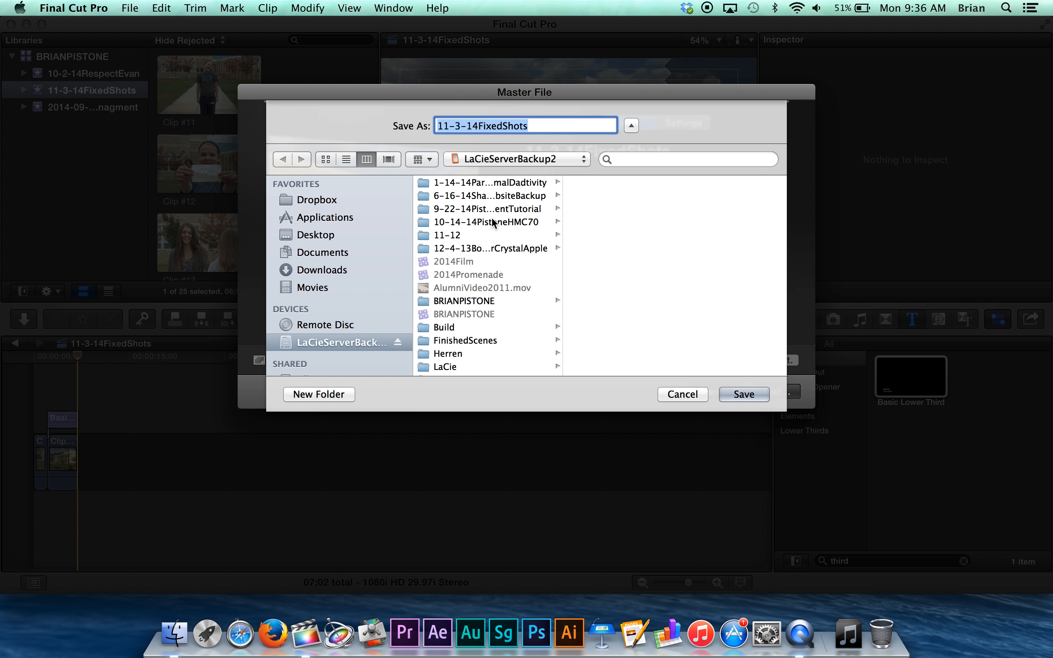
click(458, 314)
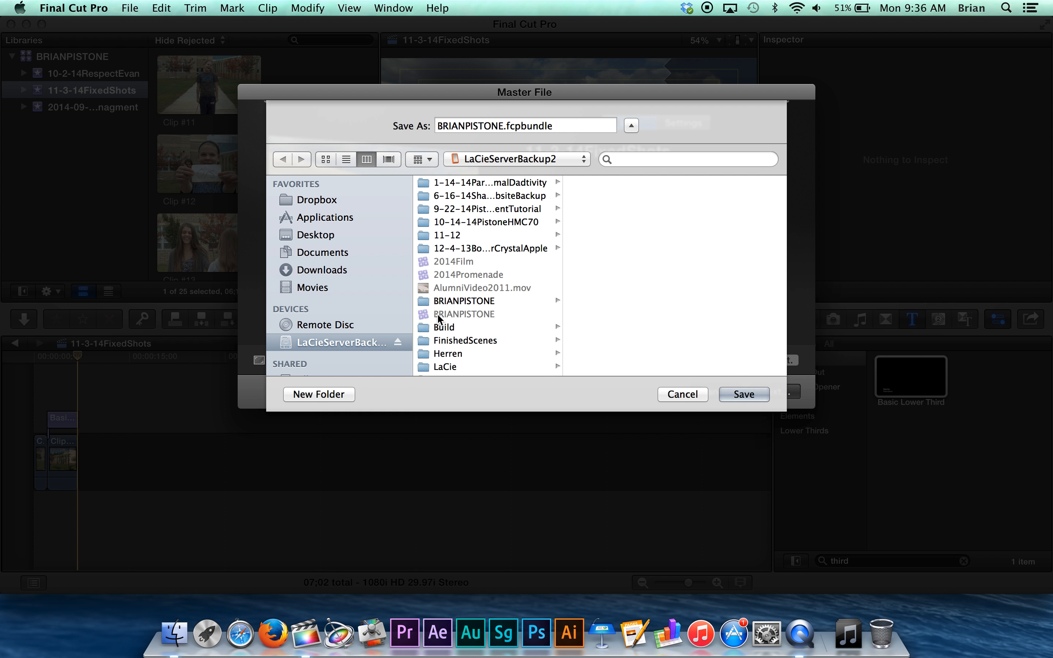
click(450, 300)
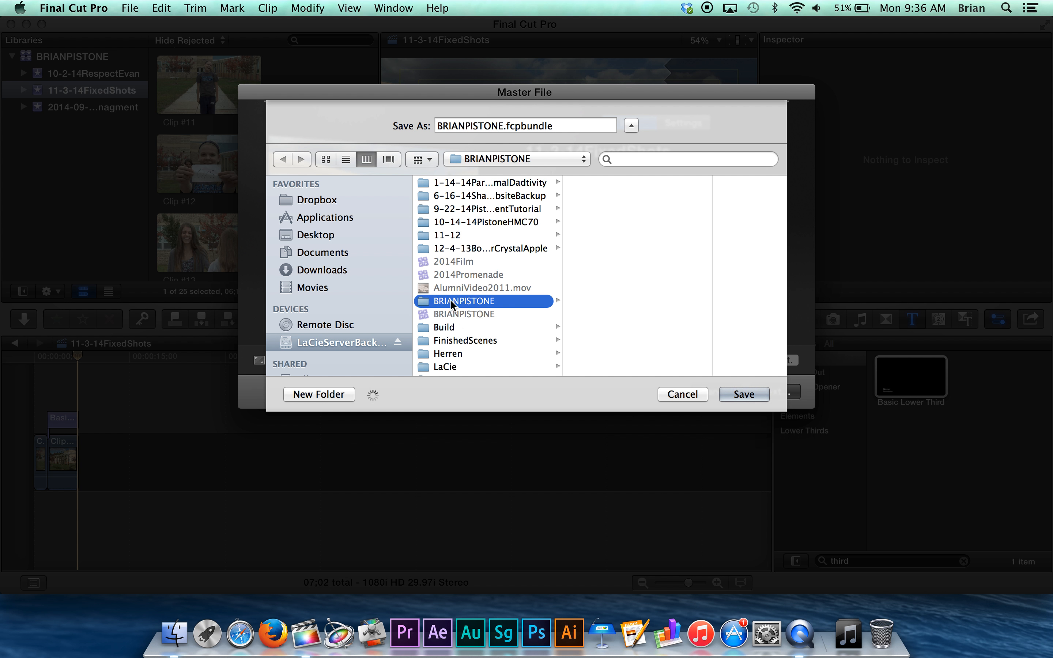